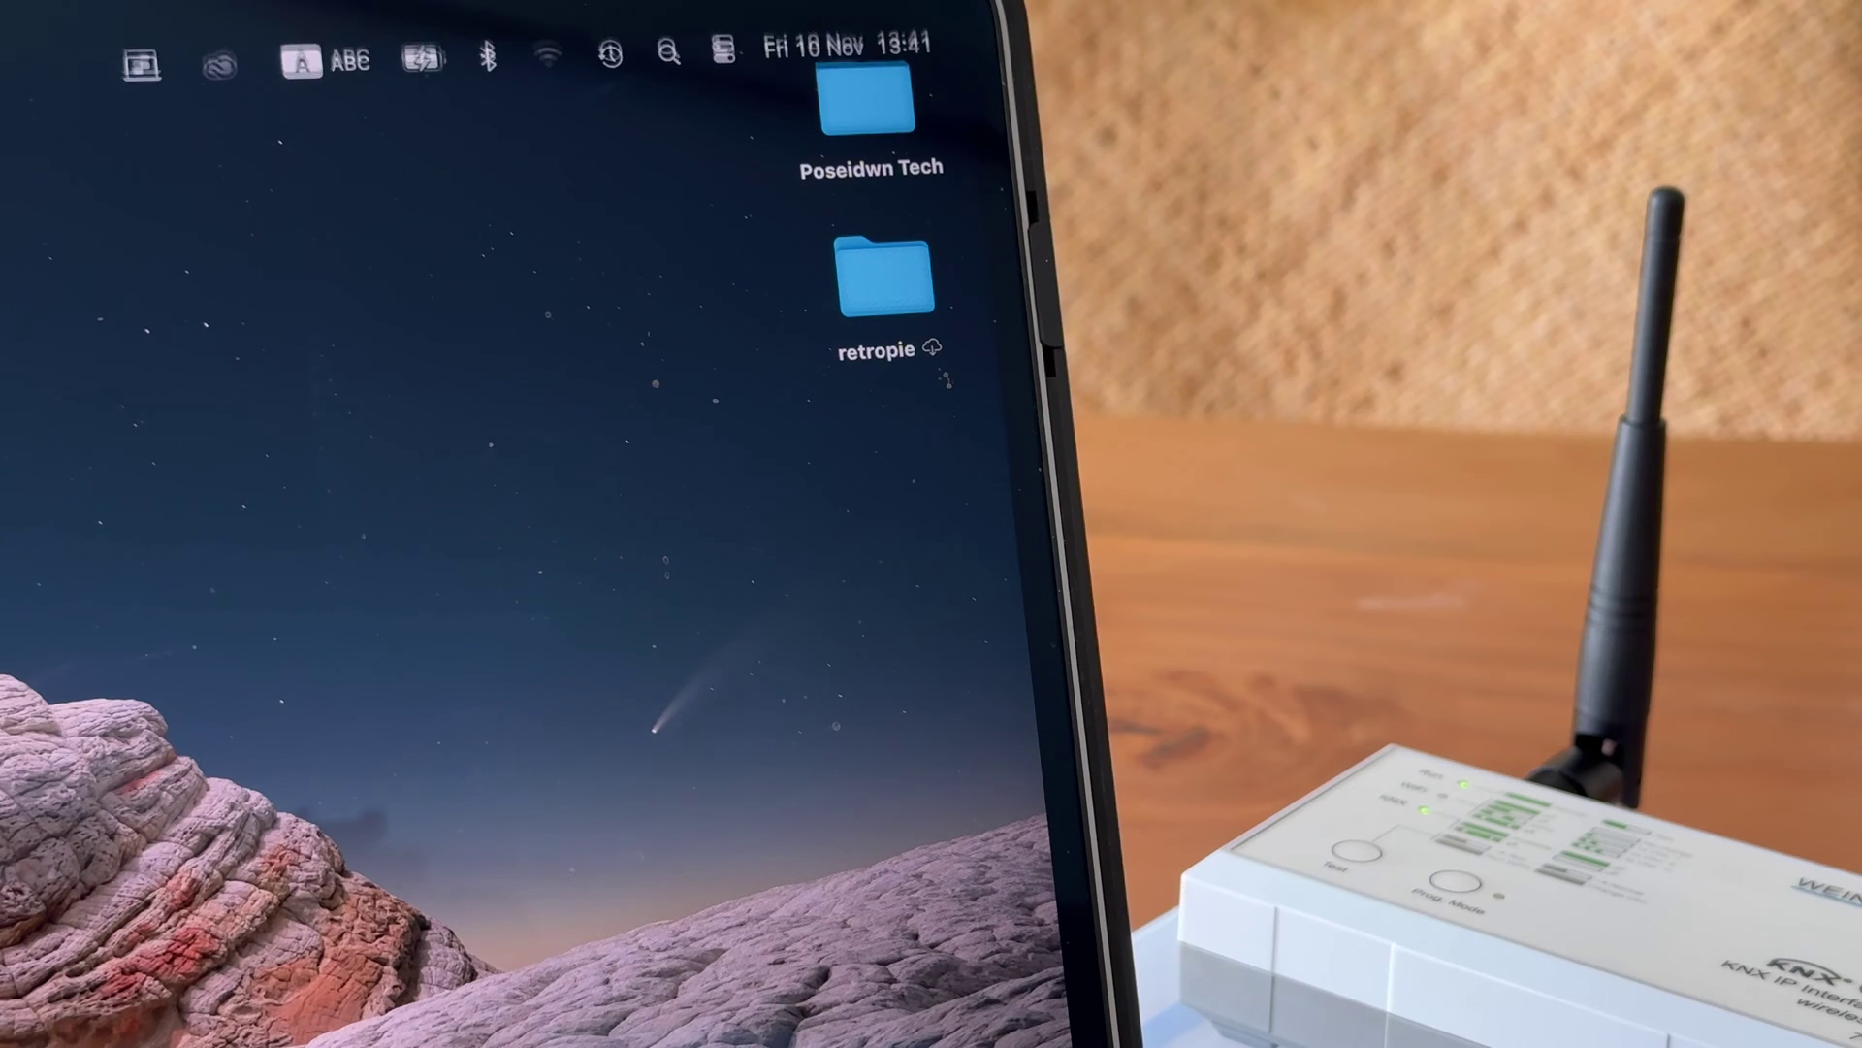
# Join the KNX IP Interface 740.1 Wi-Fi network using the pasted network password
pyautogui.click(549, 58)
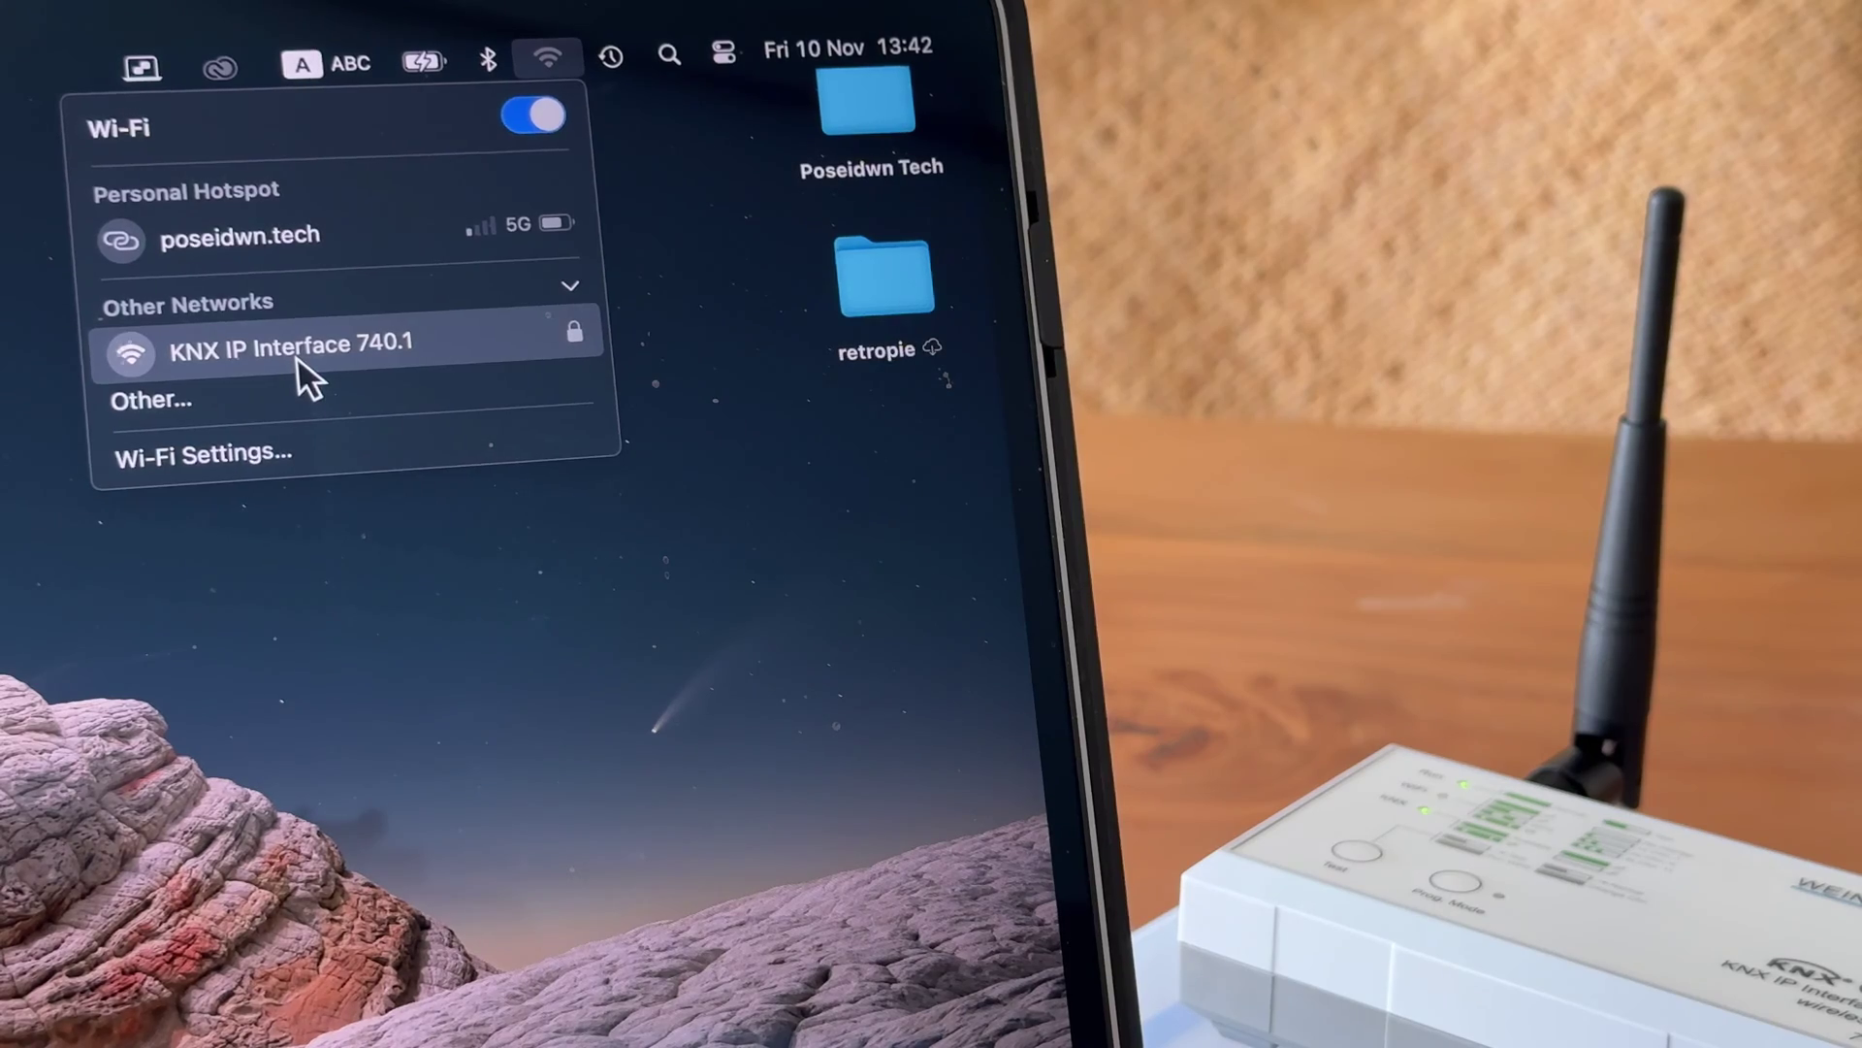
pyautogui.click(297, 355)
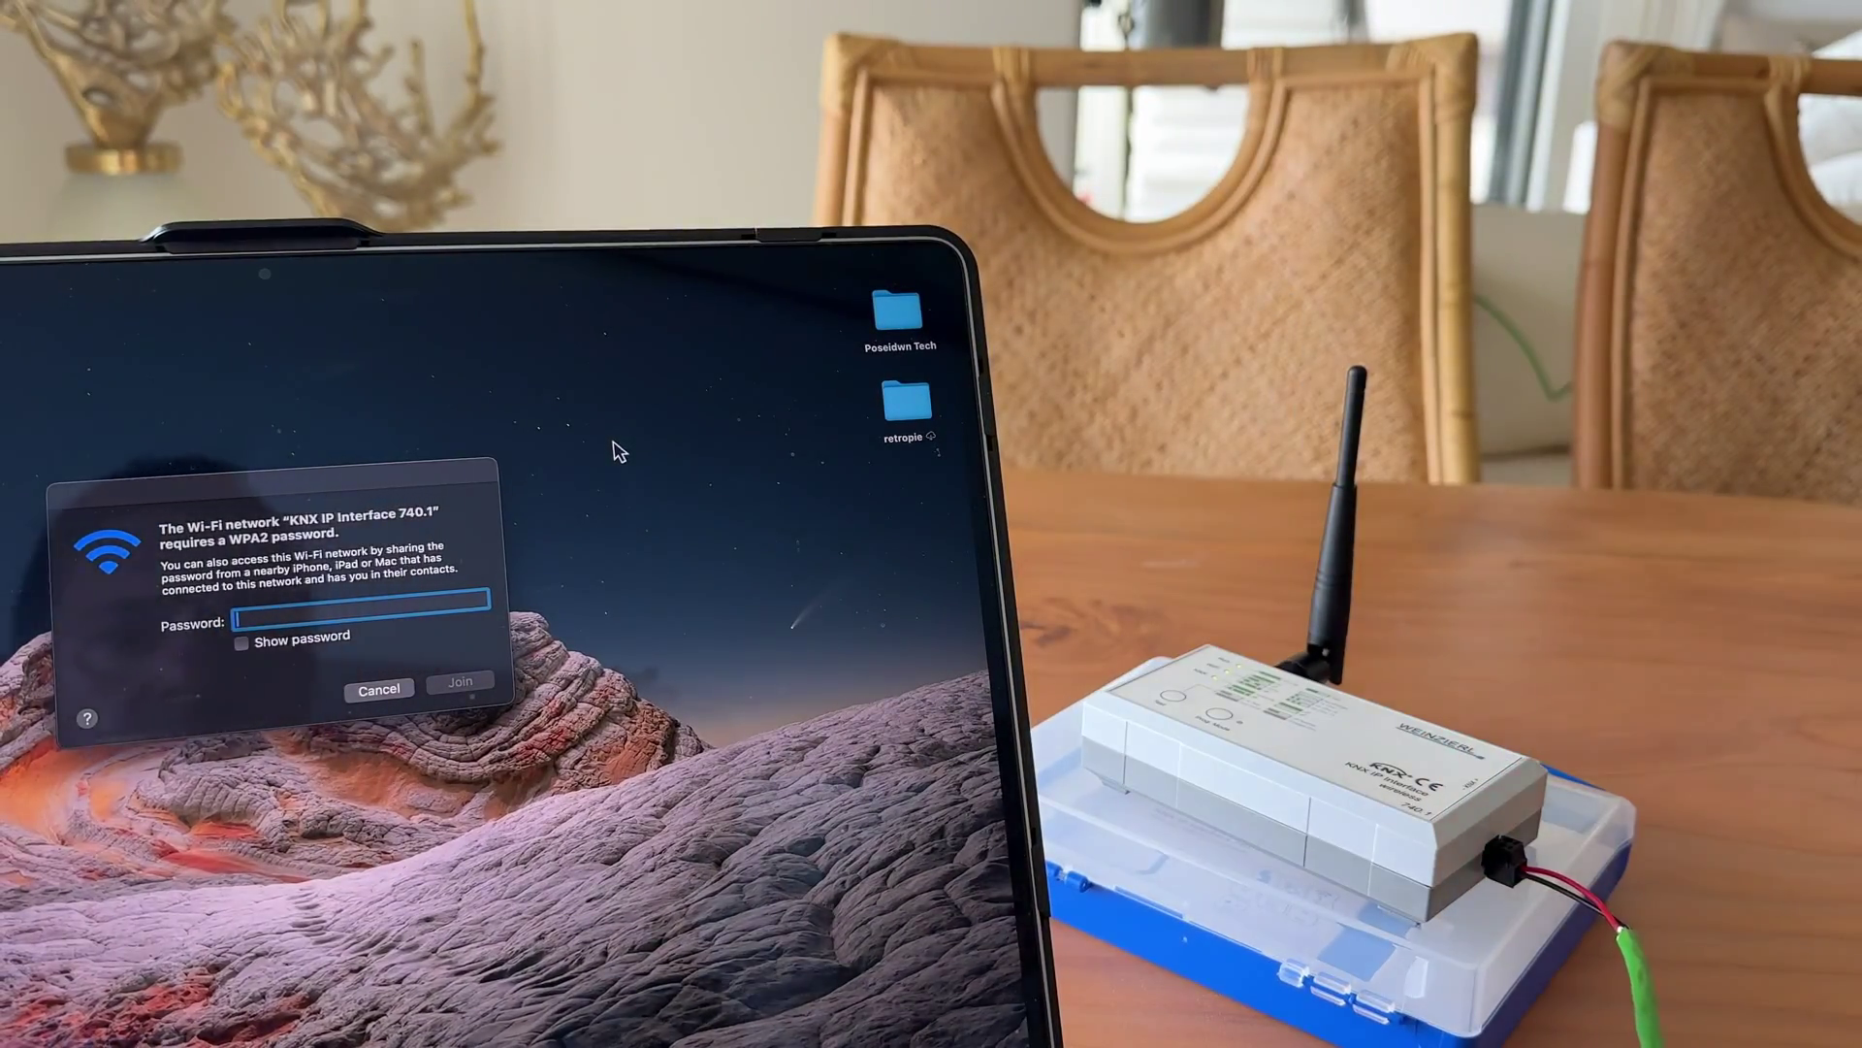
pyautogui.rightClick(311, 611)
pyautogui.click(330, 659)
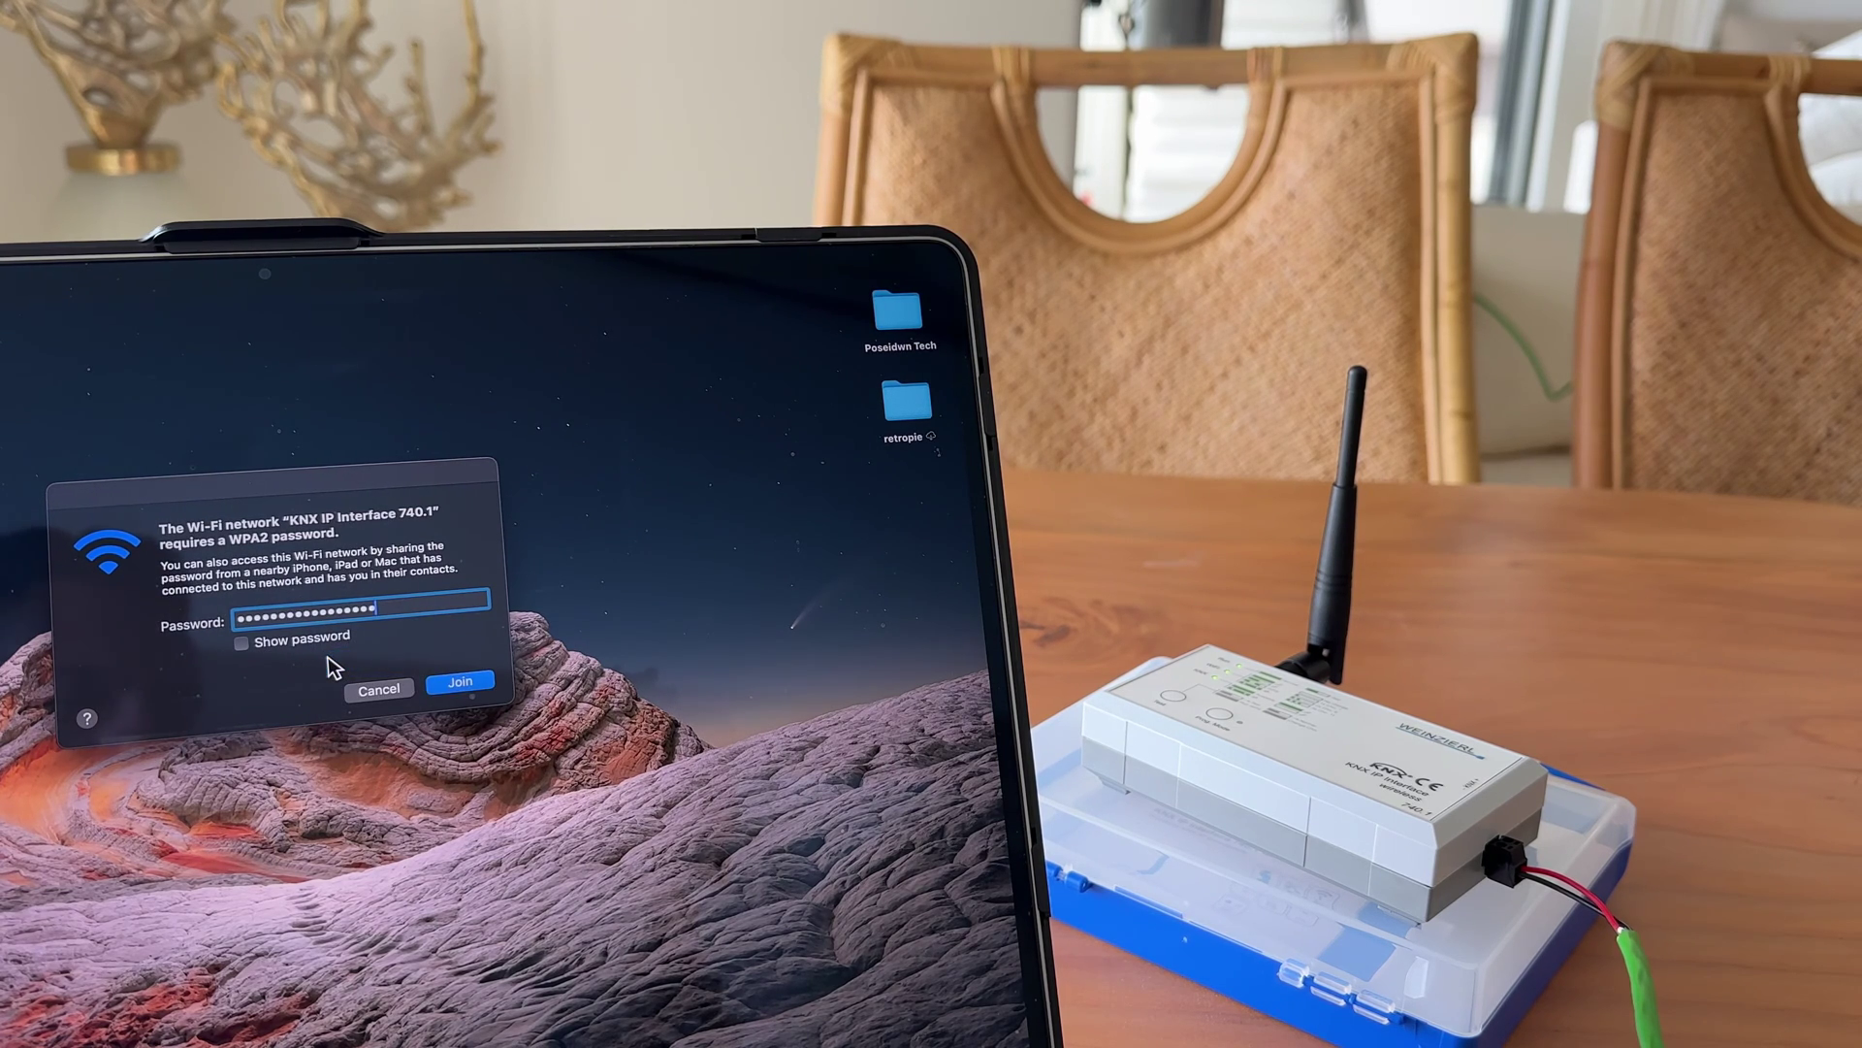
pyautogui.click(242, 643)
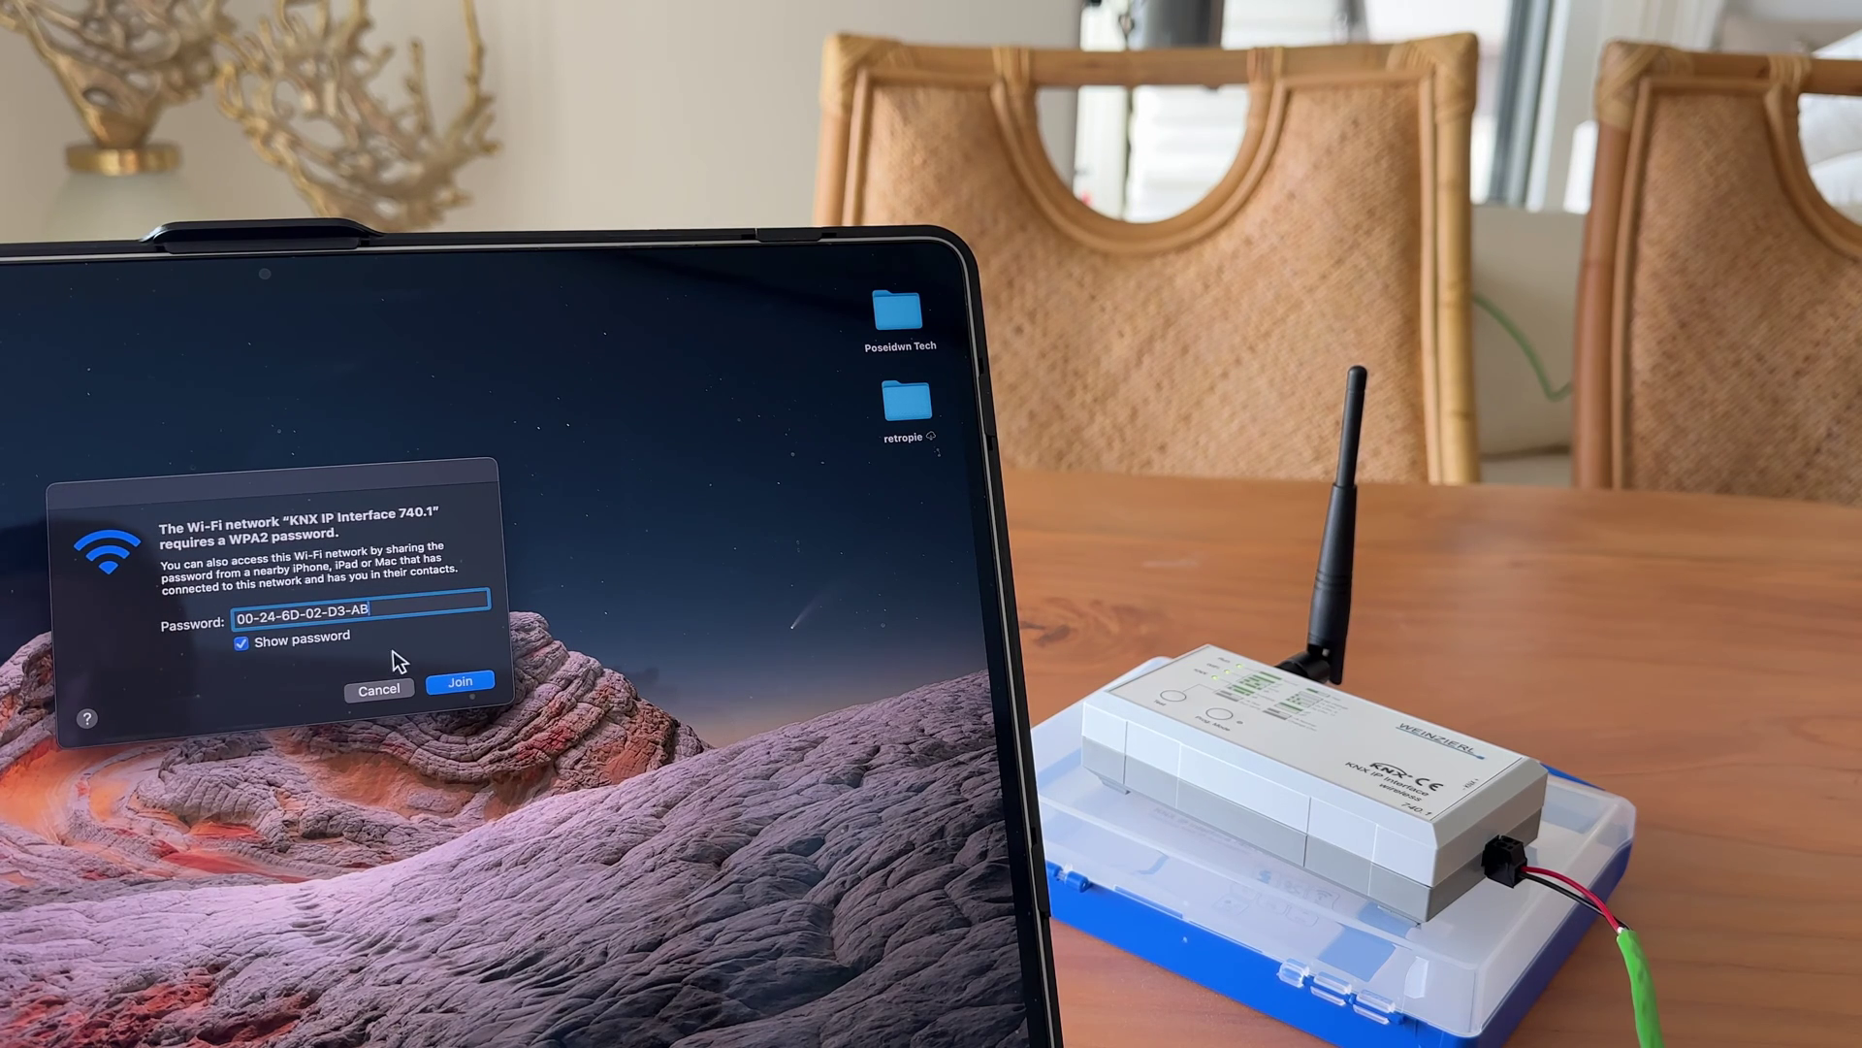
pyautogui.click(459, 682)
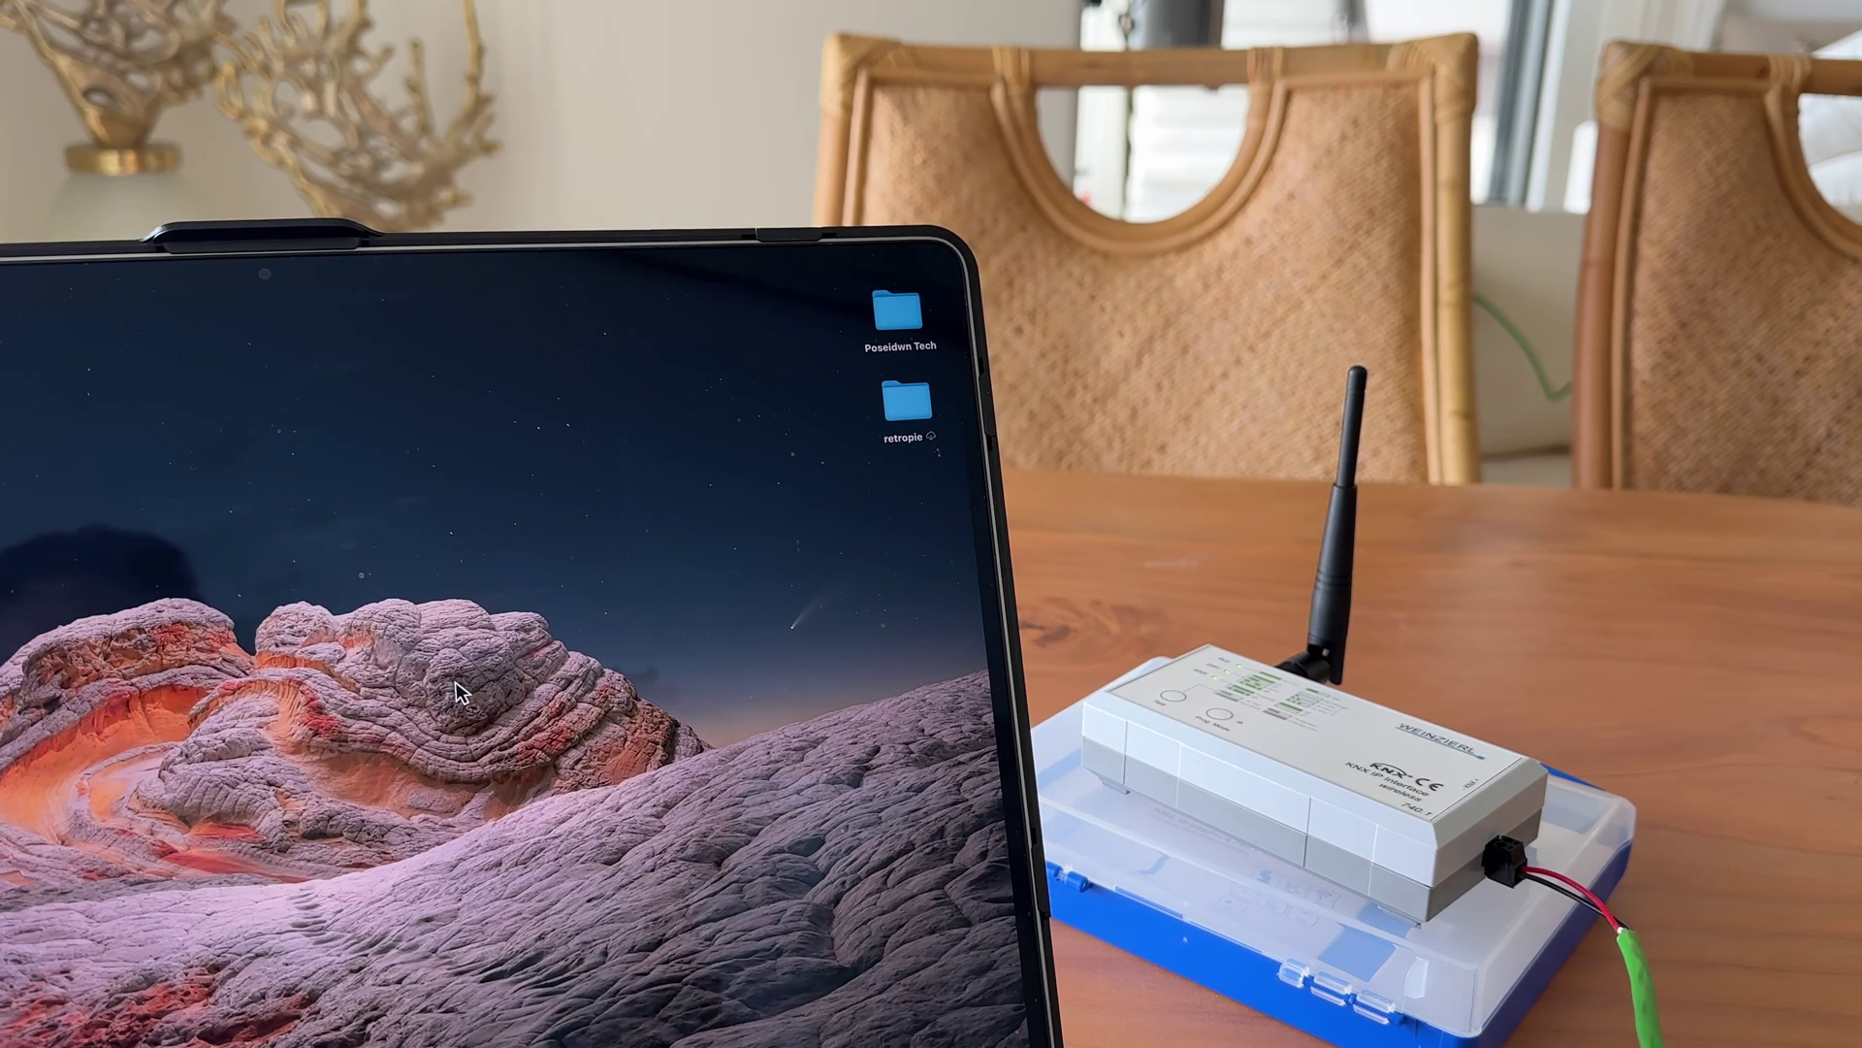
# Confirm the Wi-Fi connection in the network list, then switch back to ETS
pyautogui.moveTo(640, 292)
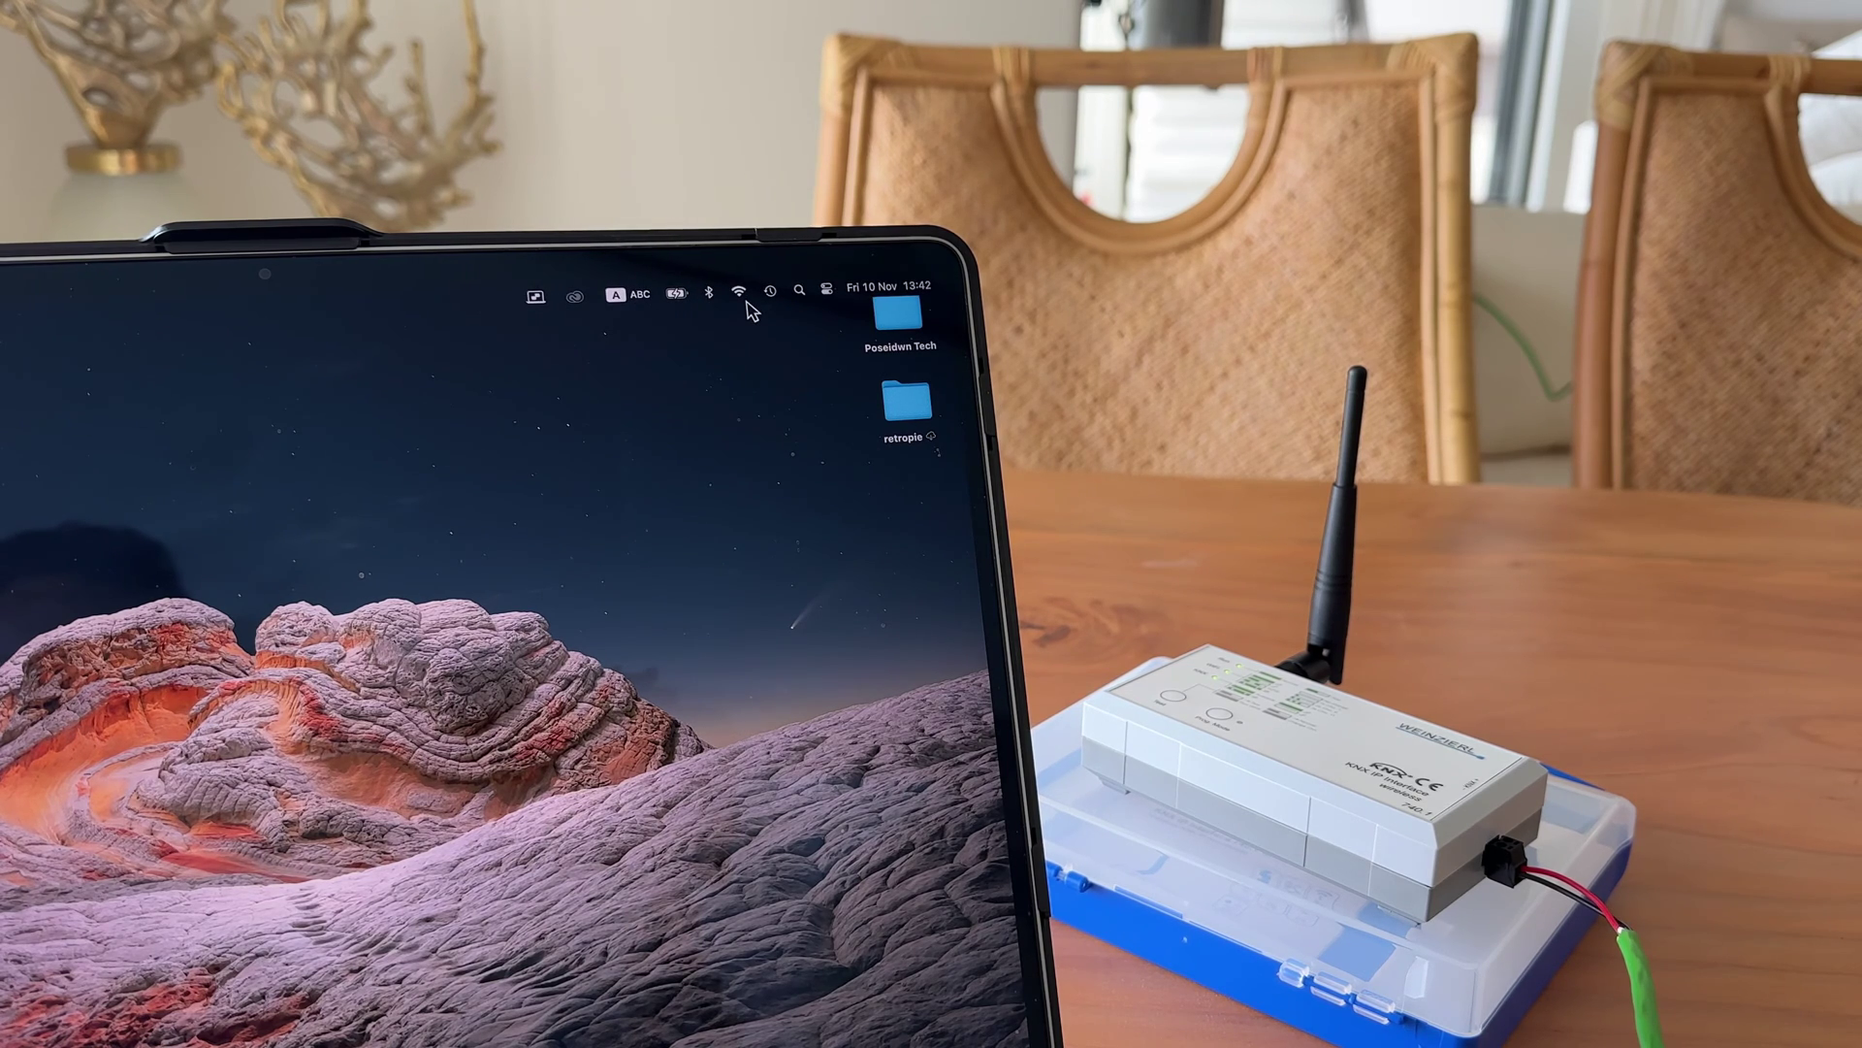
pyautogui.click(740, 295)
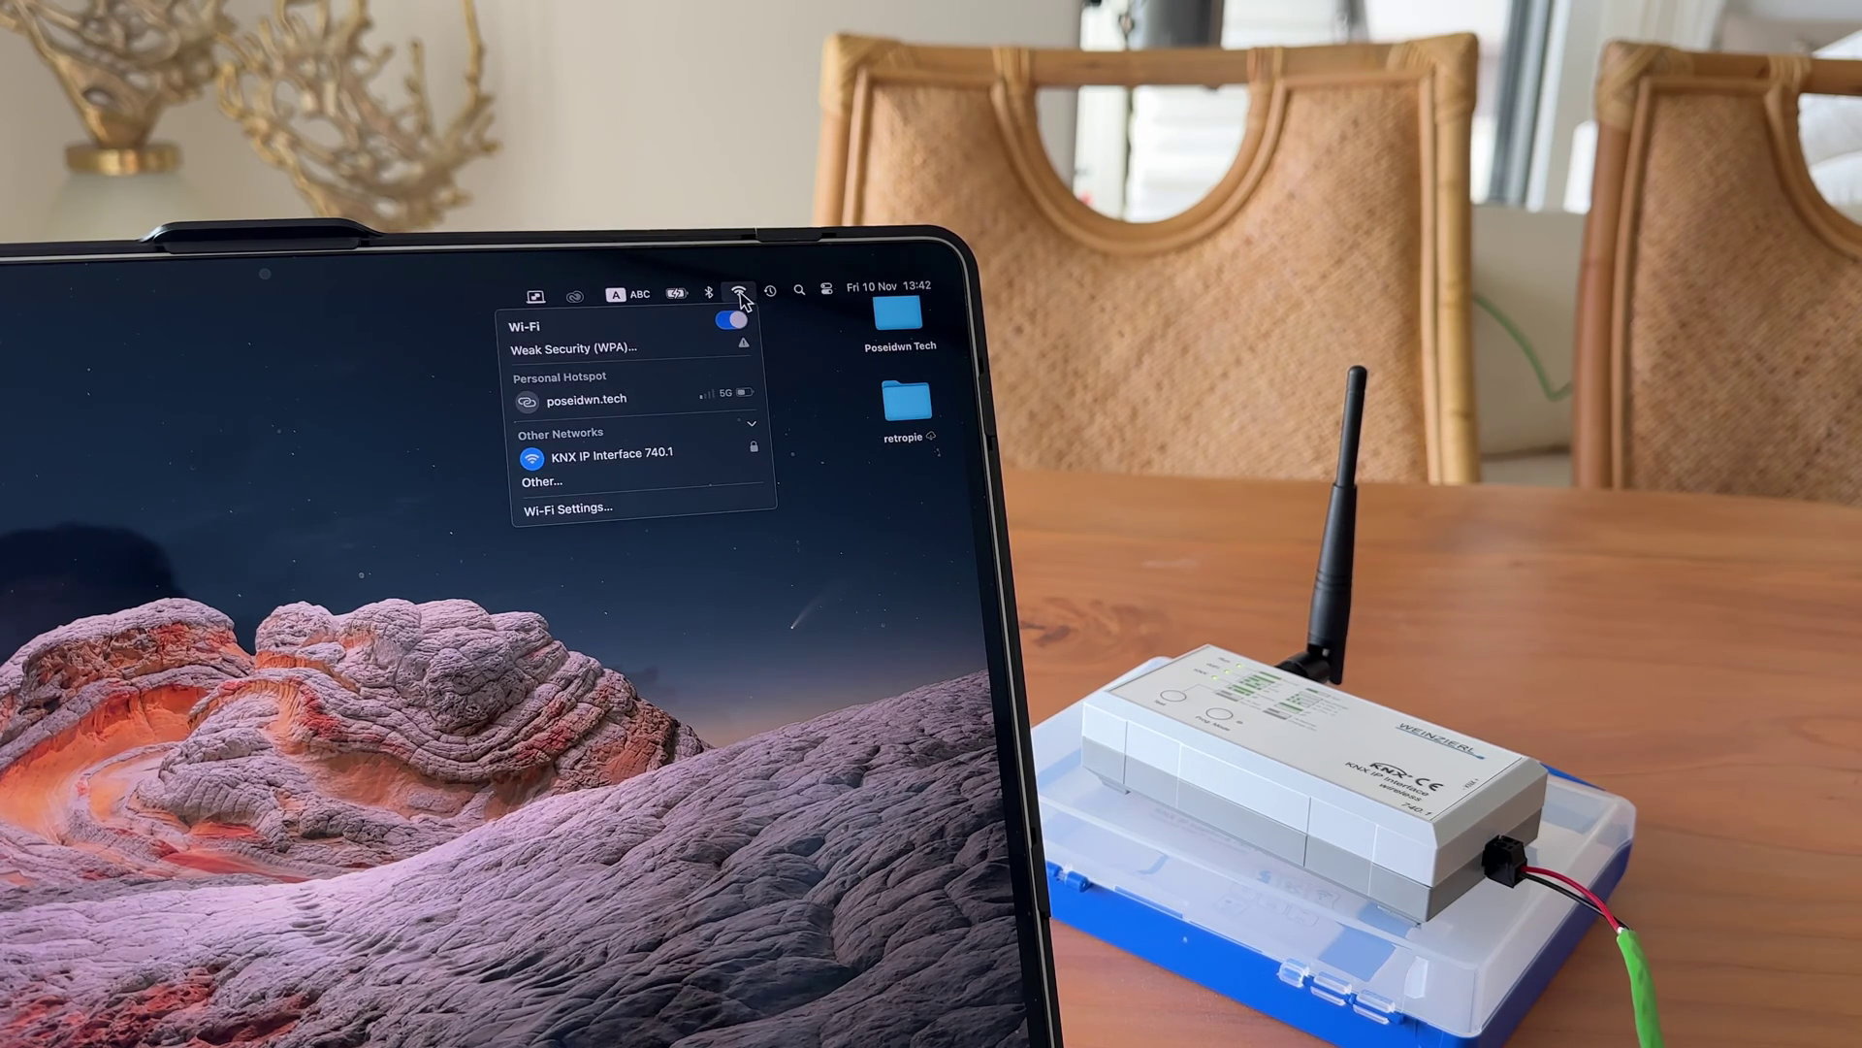
pyautogui.click(658, 589)
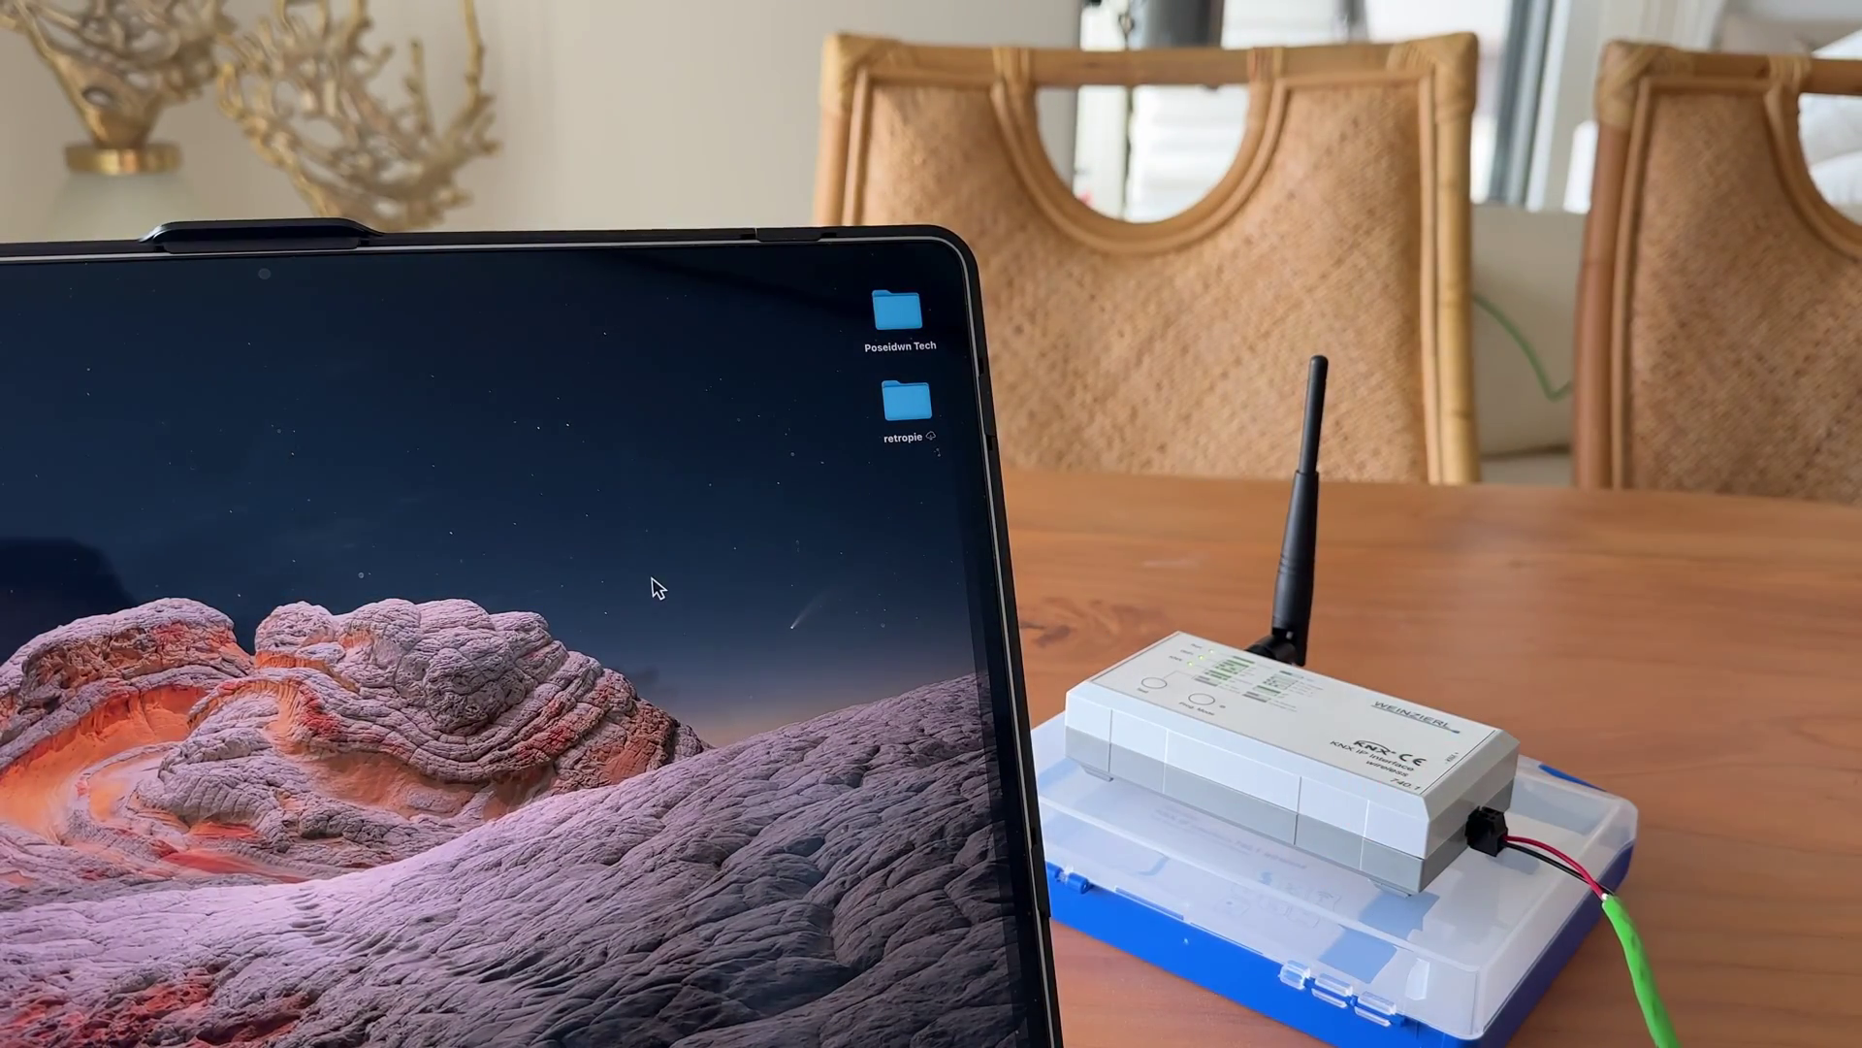
pyautogui.hotkey('ctrl', 'Right')
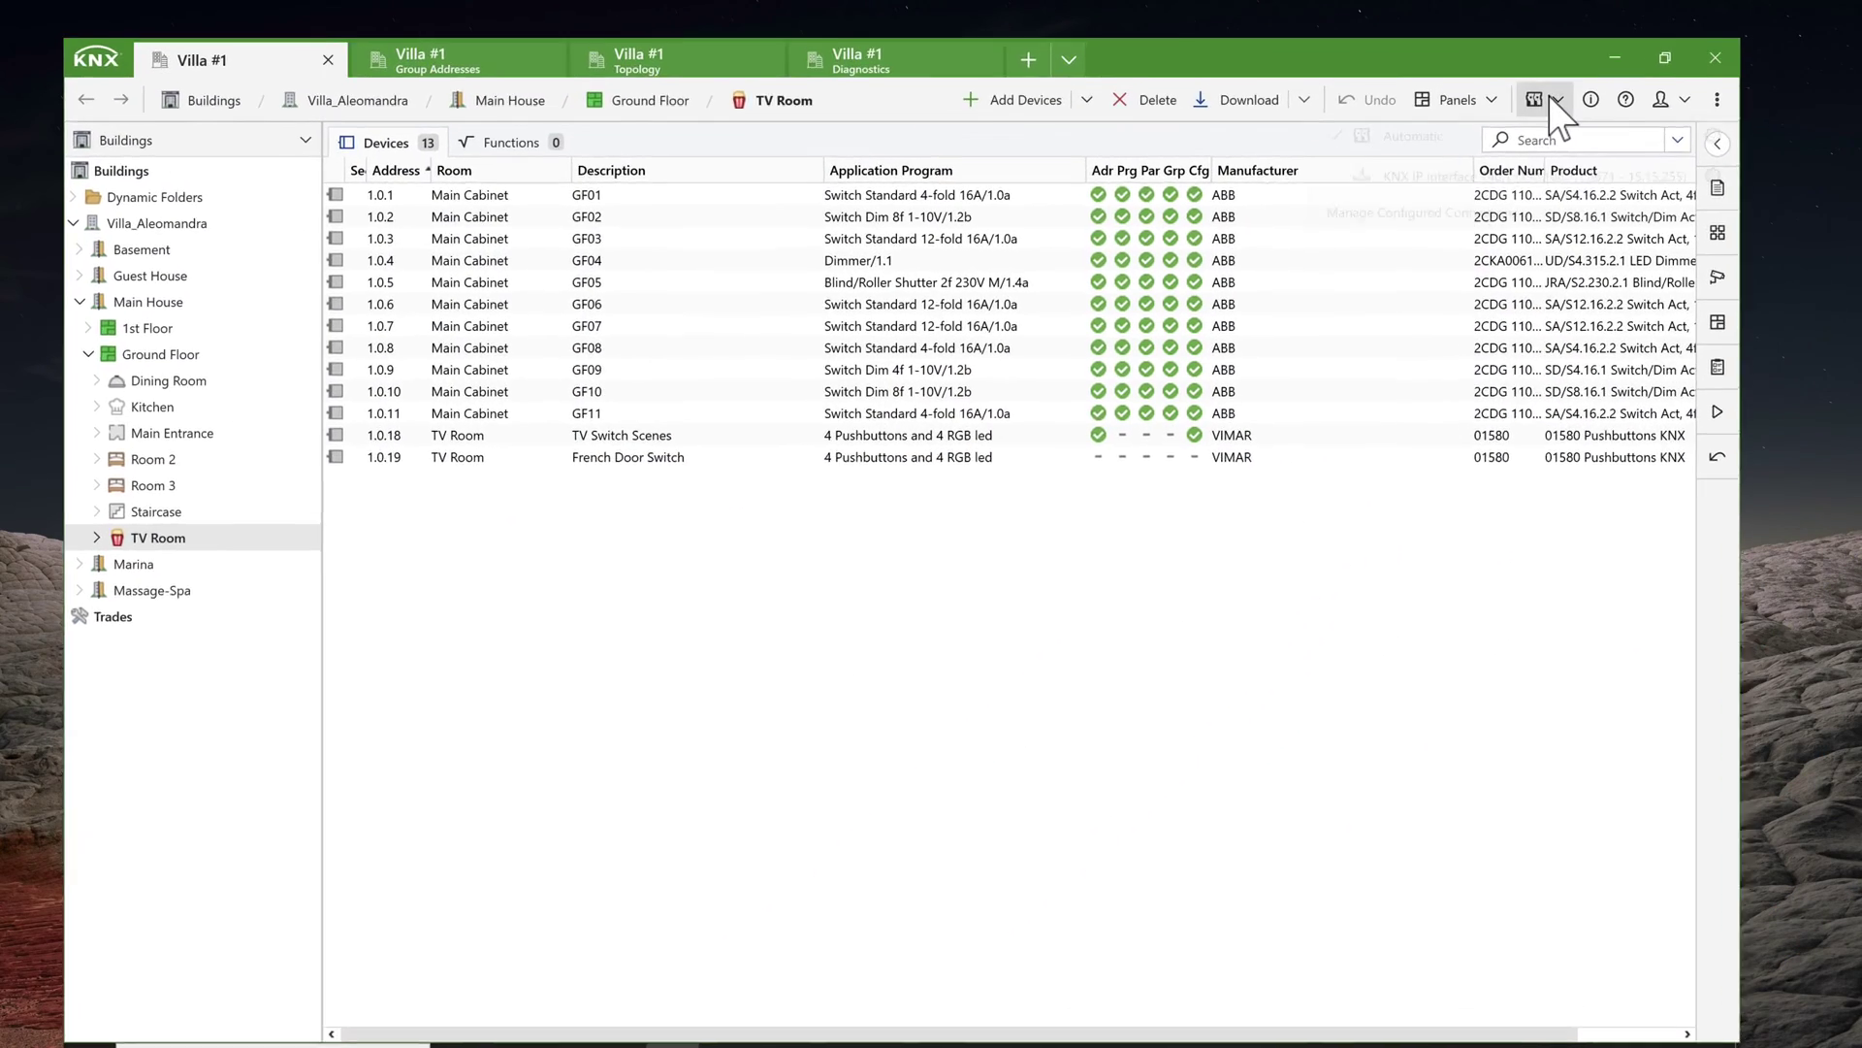
# Make KNX IP Interface 740.1 the bus connection and partially download device 1.0.18
pyautogui.click(1499, 113)
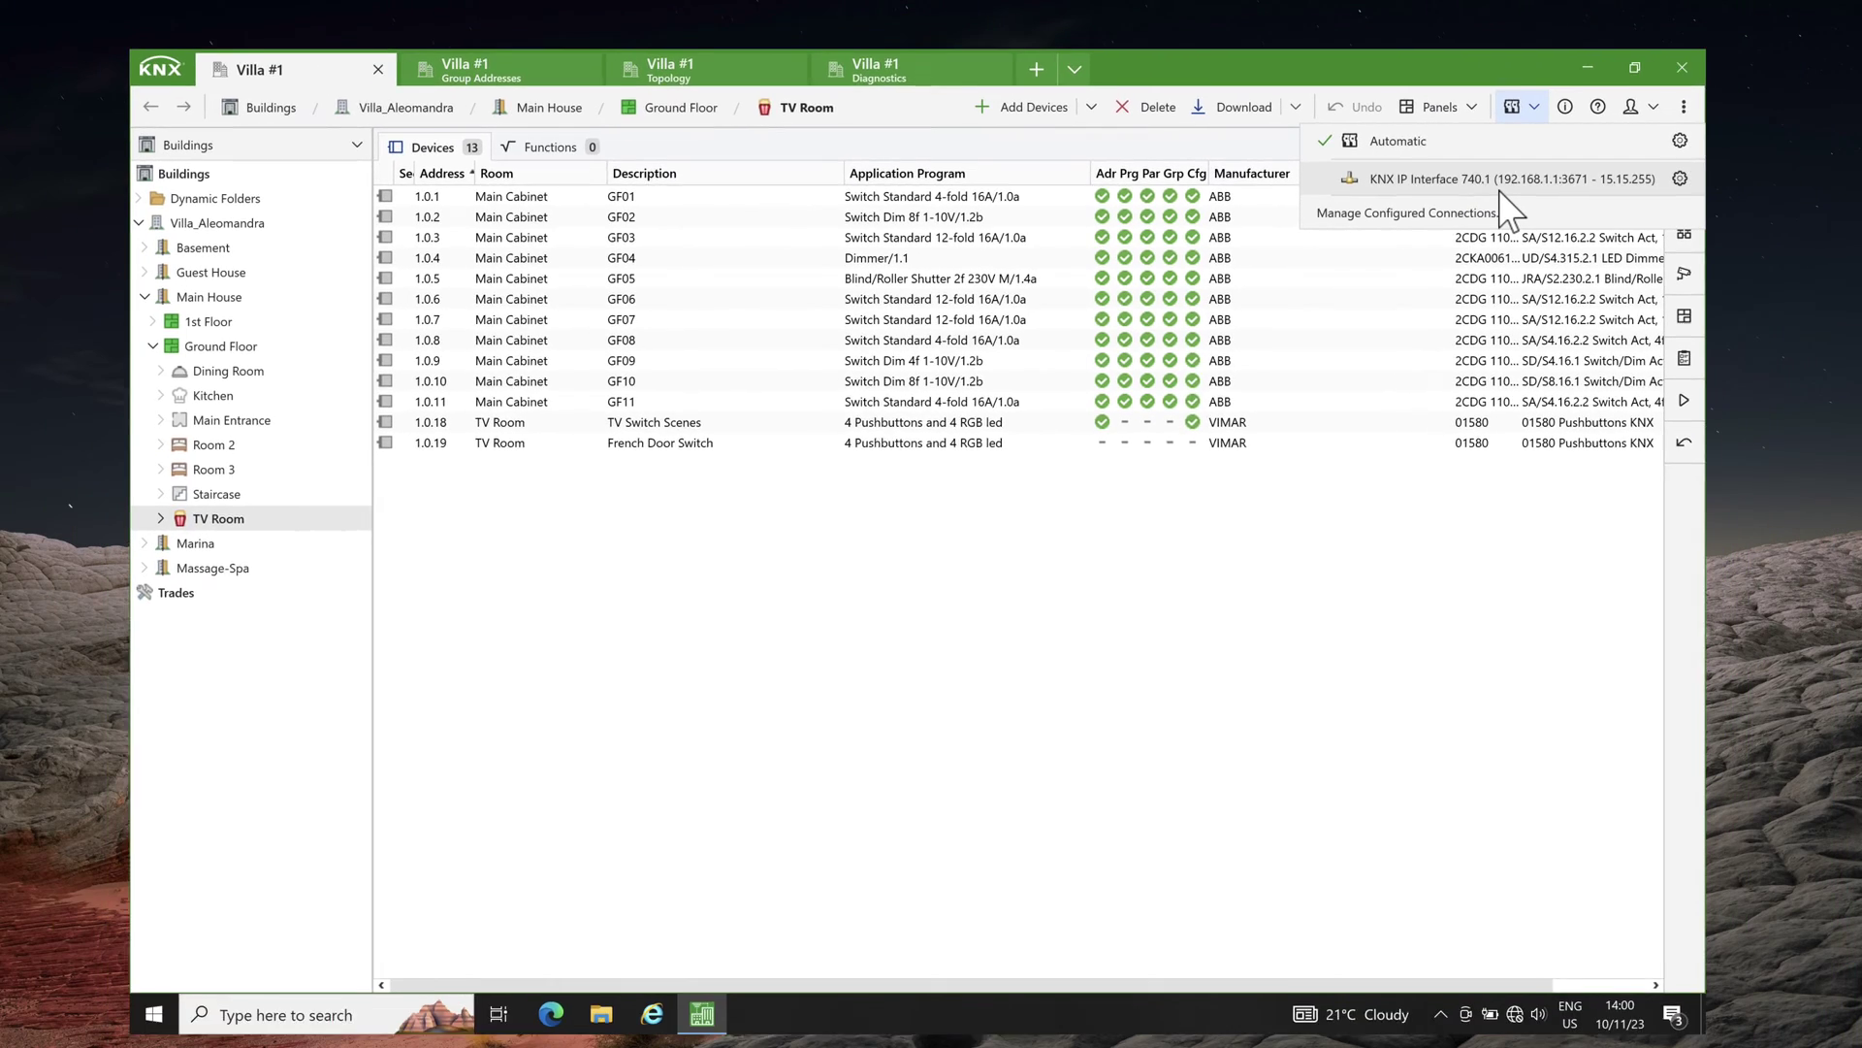
pyautogui.click(1597, 183)
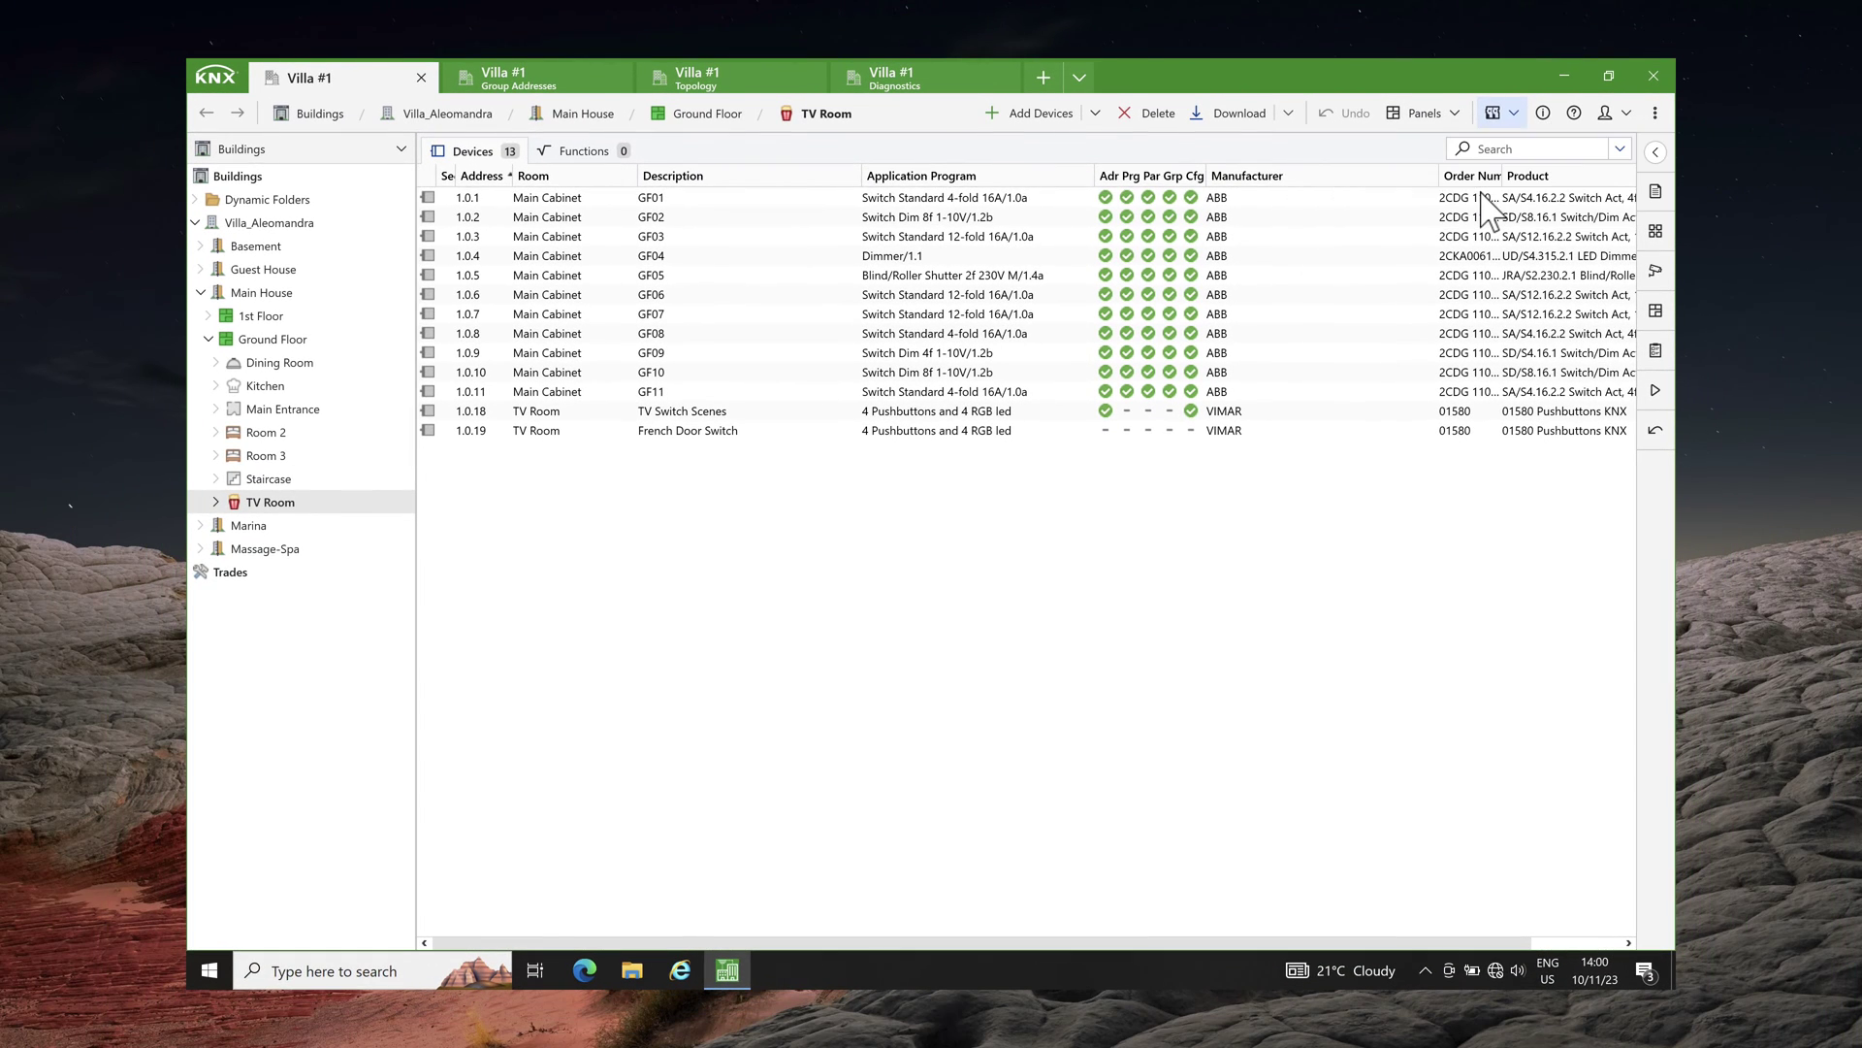
pyautogui.rightClick(1051, 411)
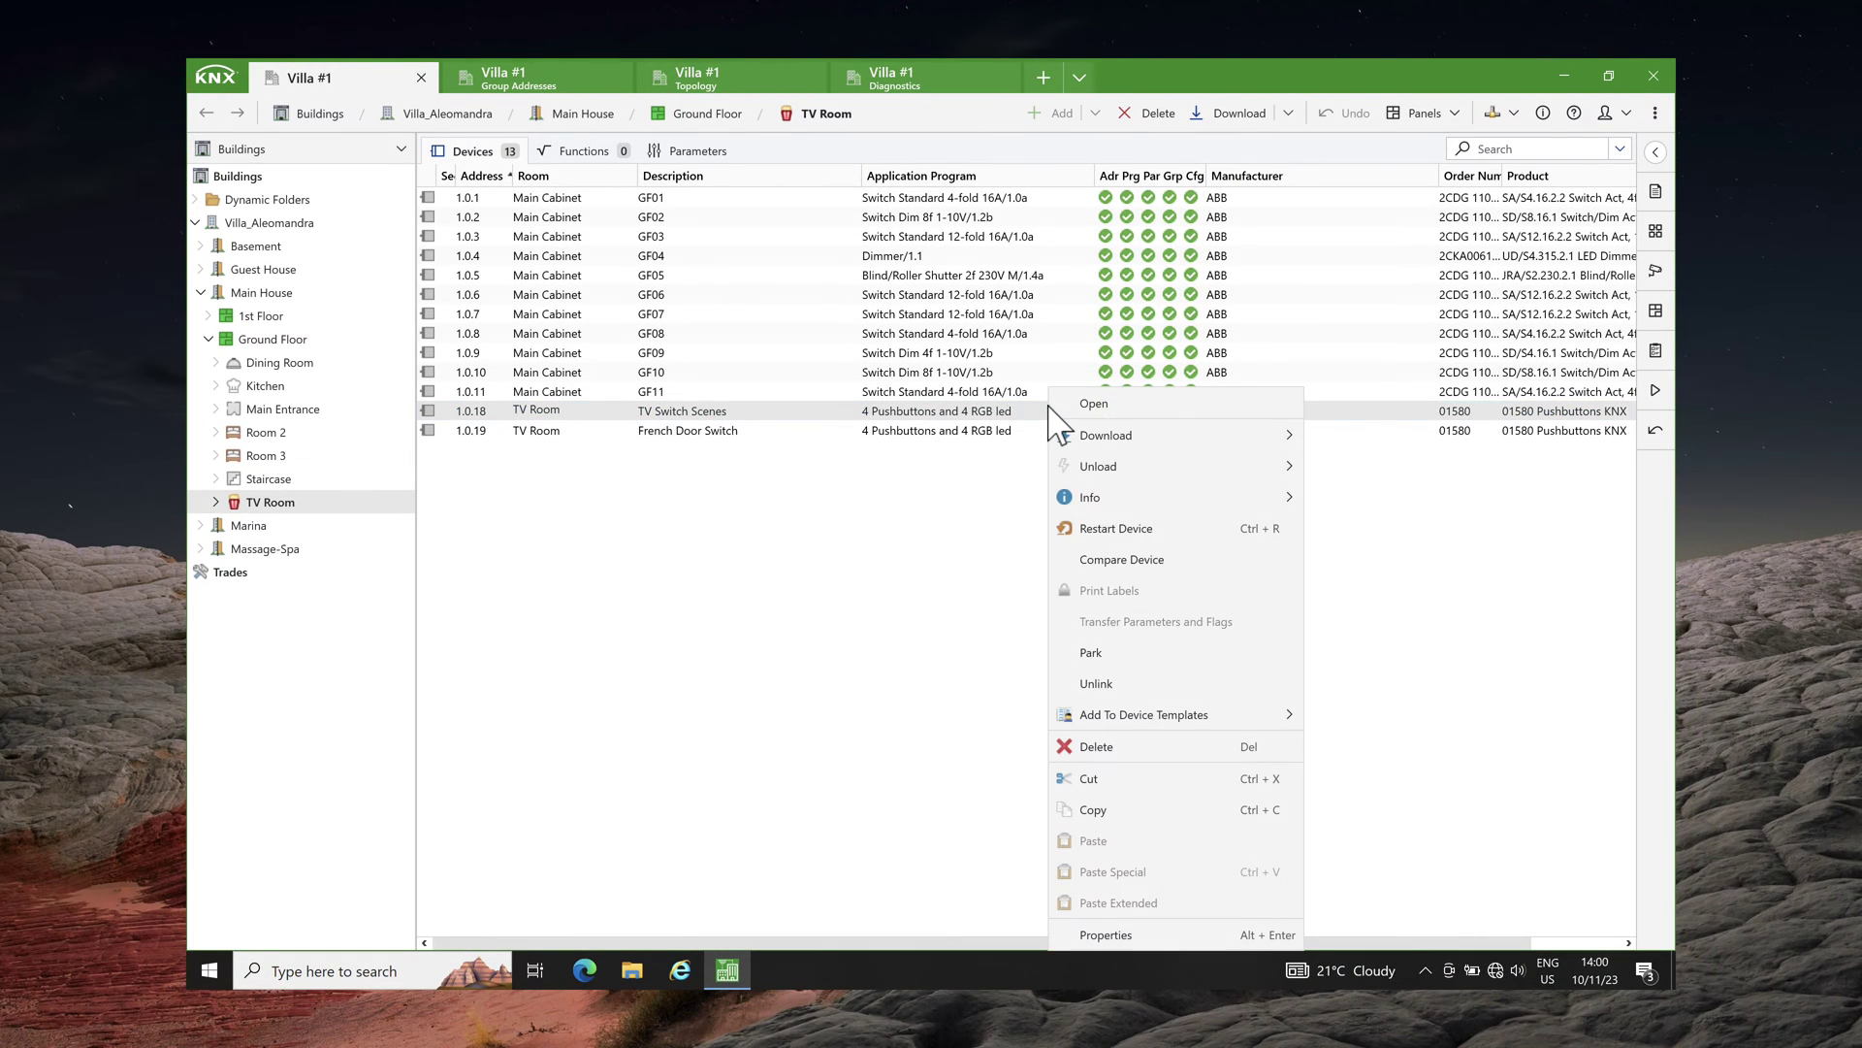
pyautogui.moveTo(1184, 433)
pyautogui.click(1356, 485)
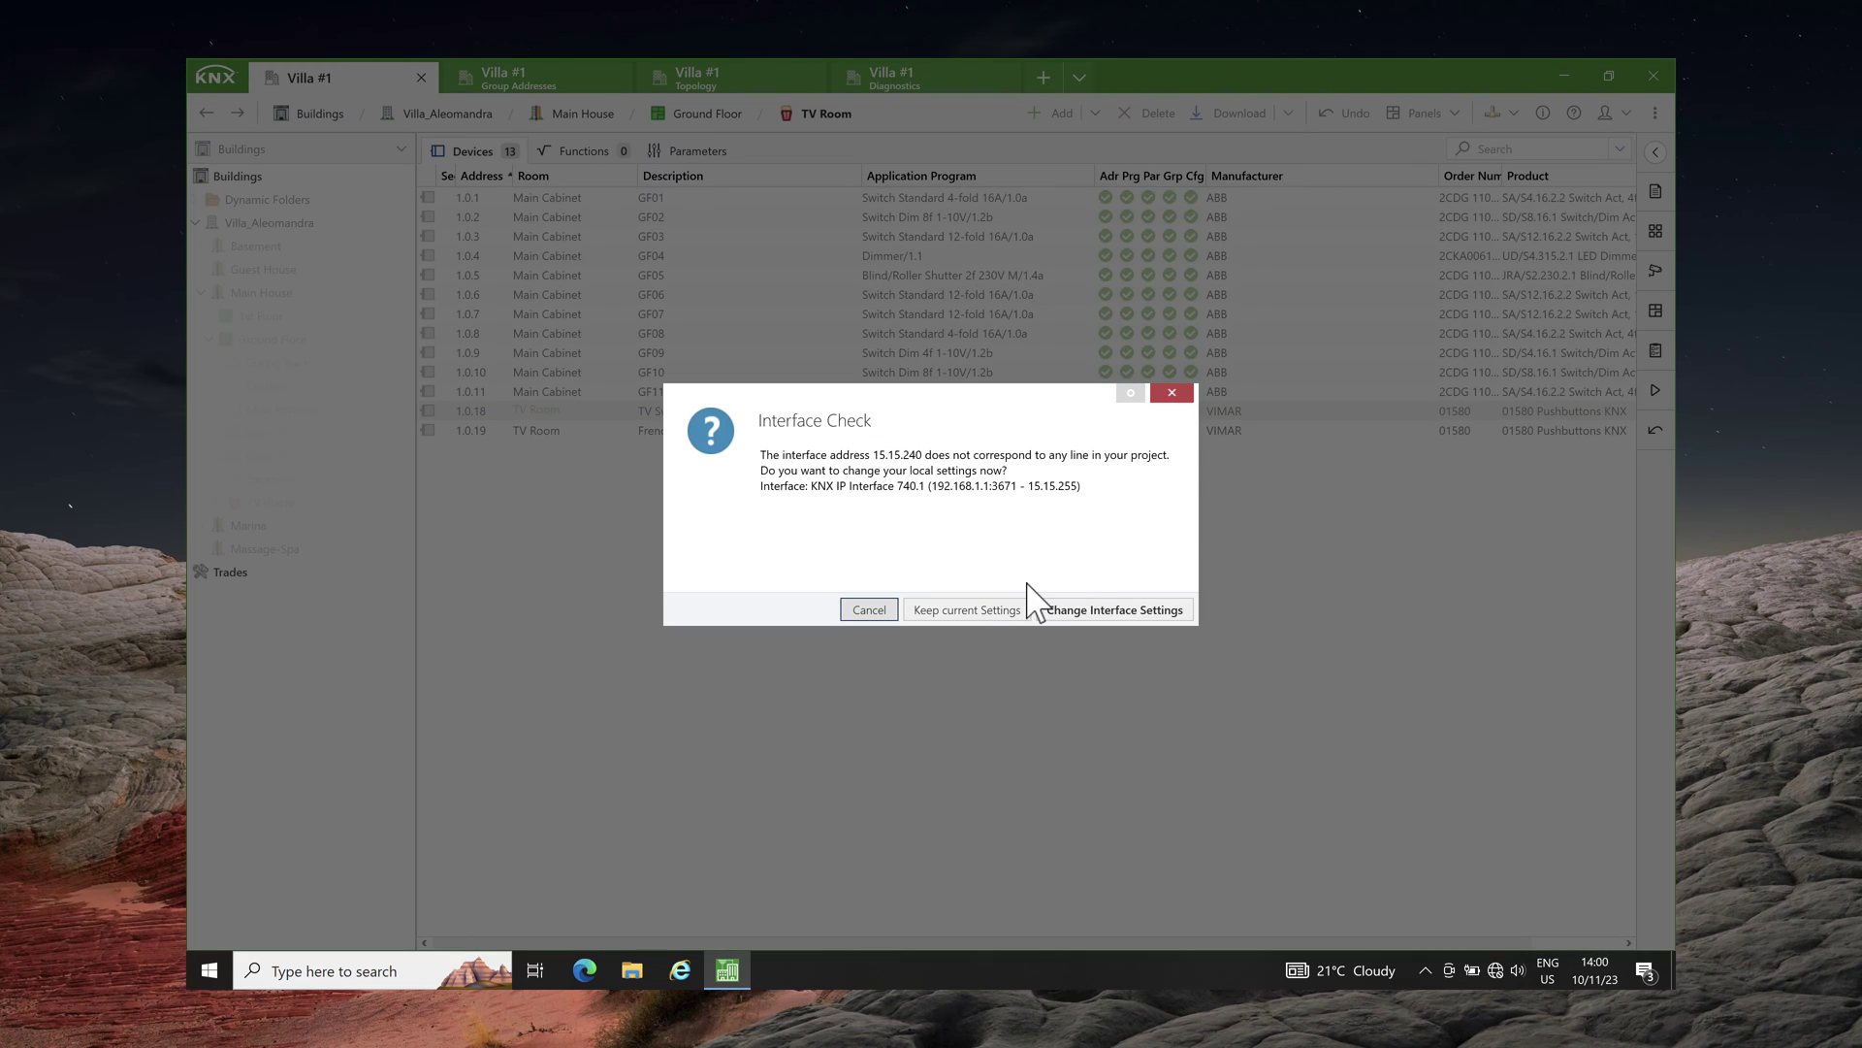
pyautogui.click(1007, 622)
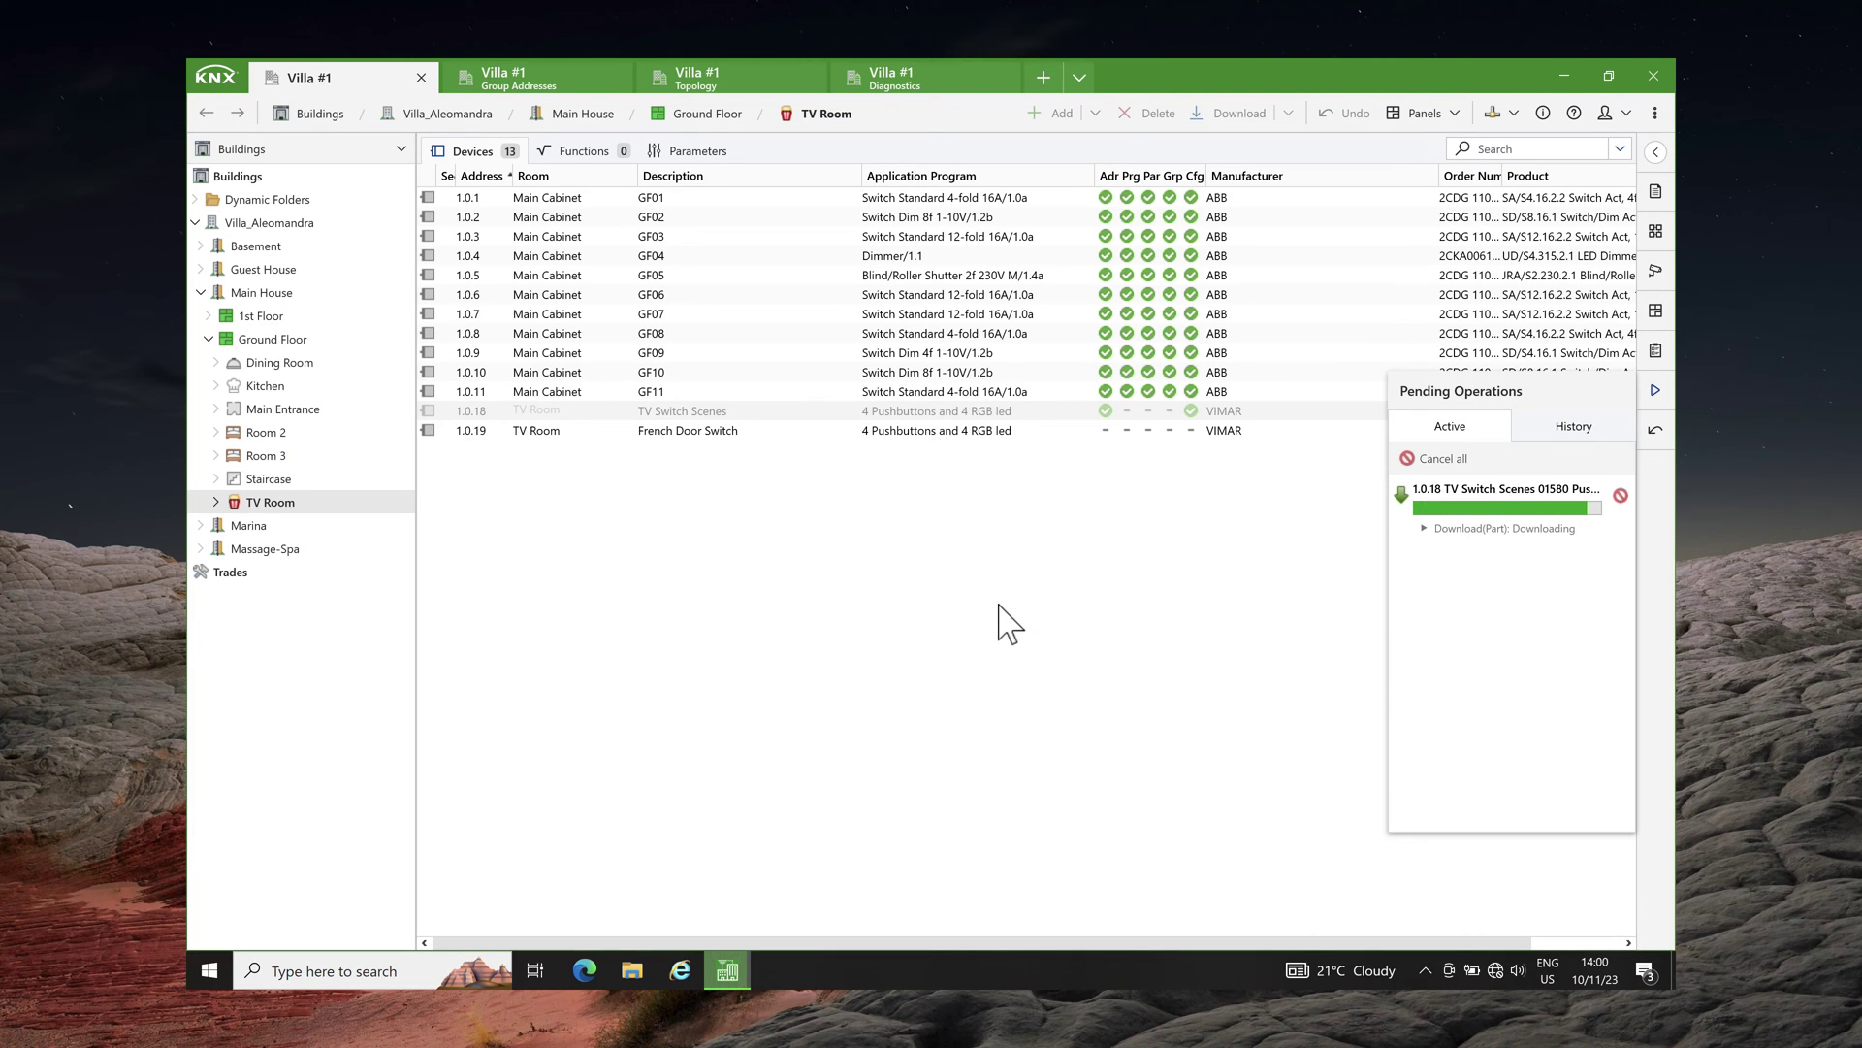
# Download everything to device 1.0.19, then review and close the pending operations
pyautogui.rightClick(1055, 431)
pyautogui.moveTo(1173, 452)
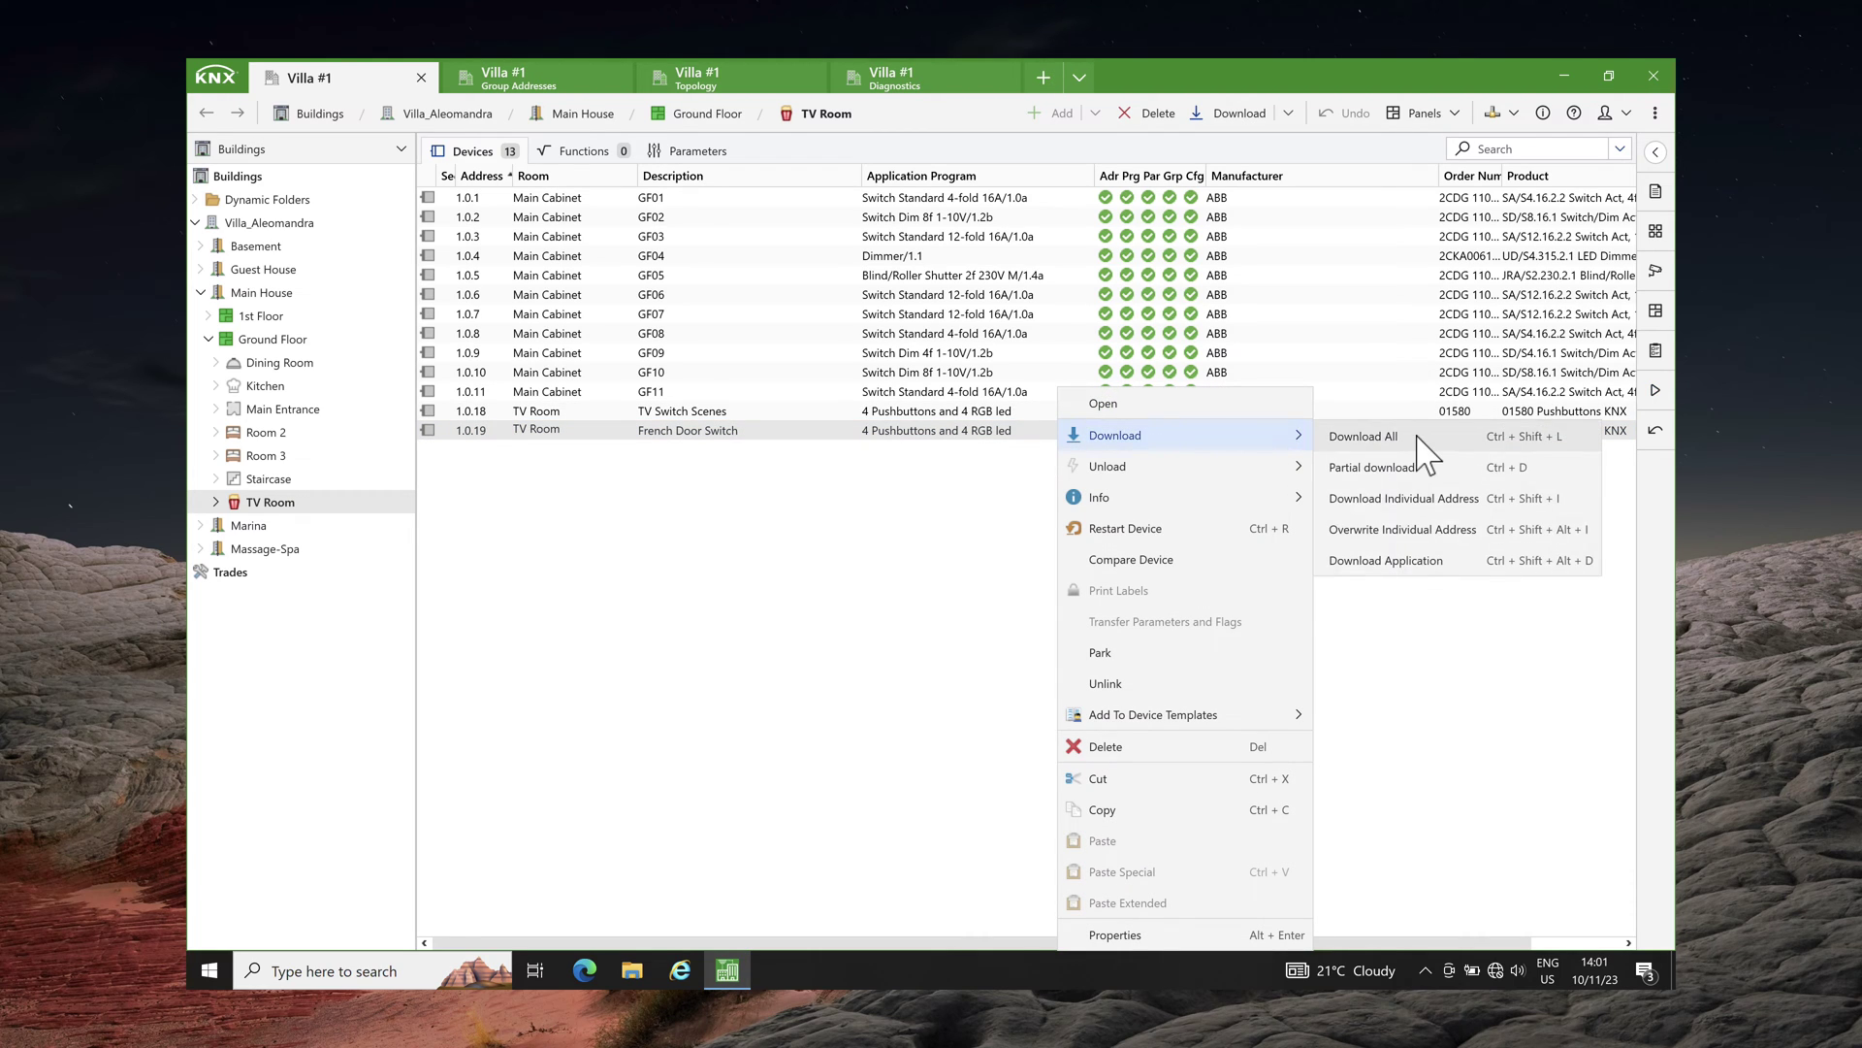
pyautogui.click(1415, 437)
pyautogui.click(989, 611)
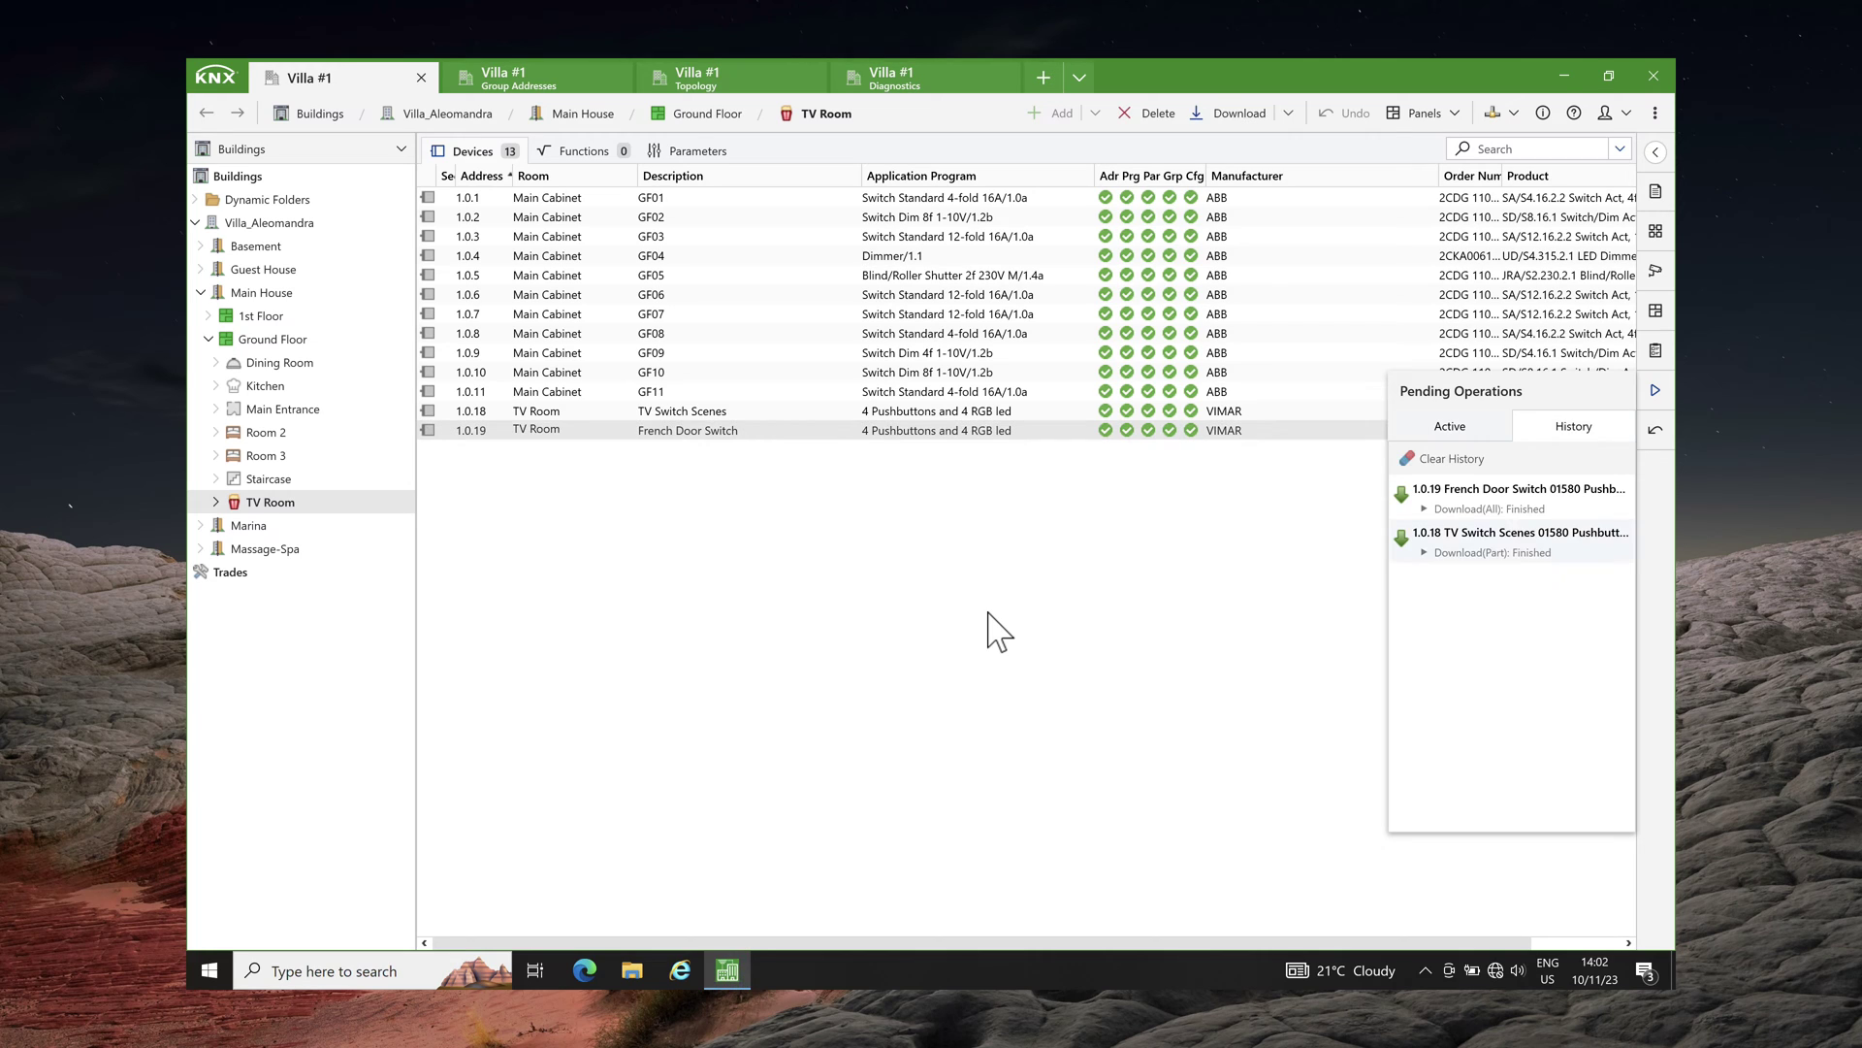
pyautogui.click(1434, 482)
pyautogui.click(1656, 391)
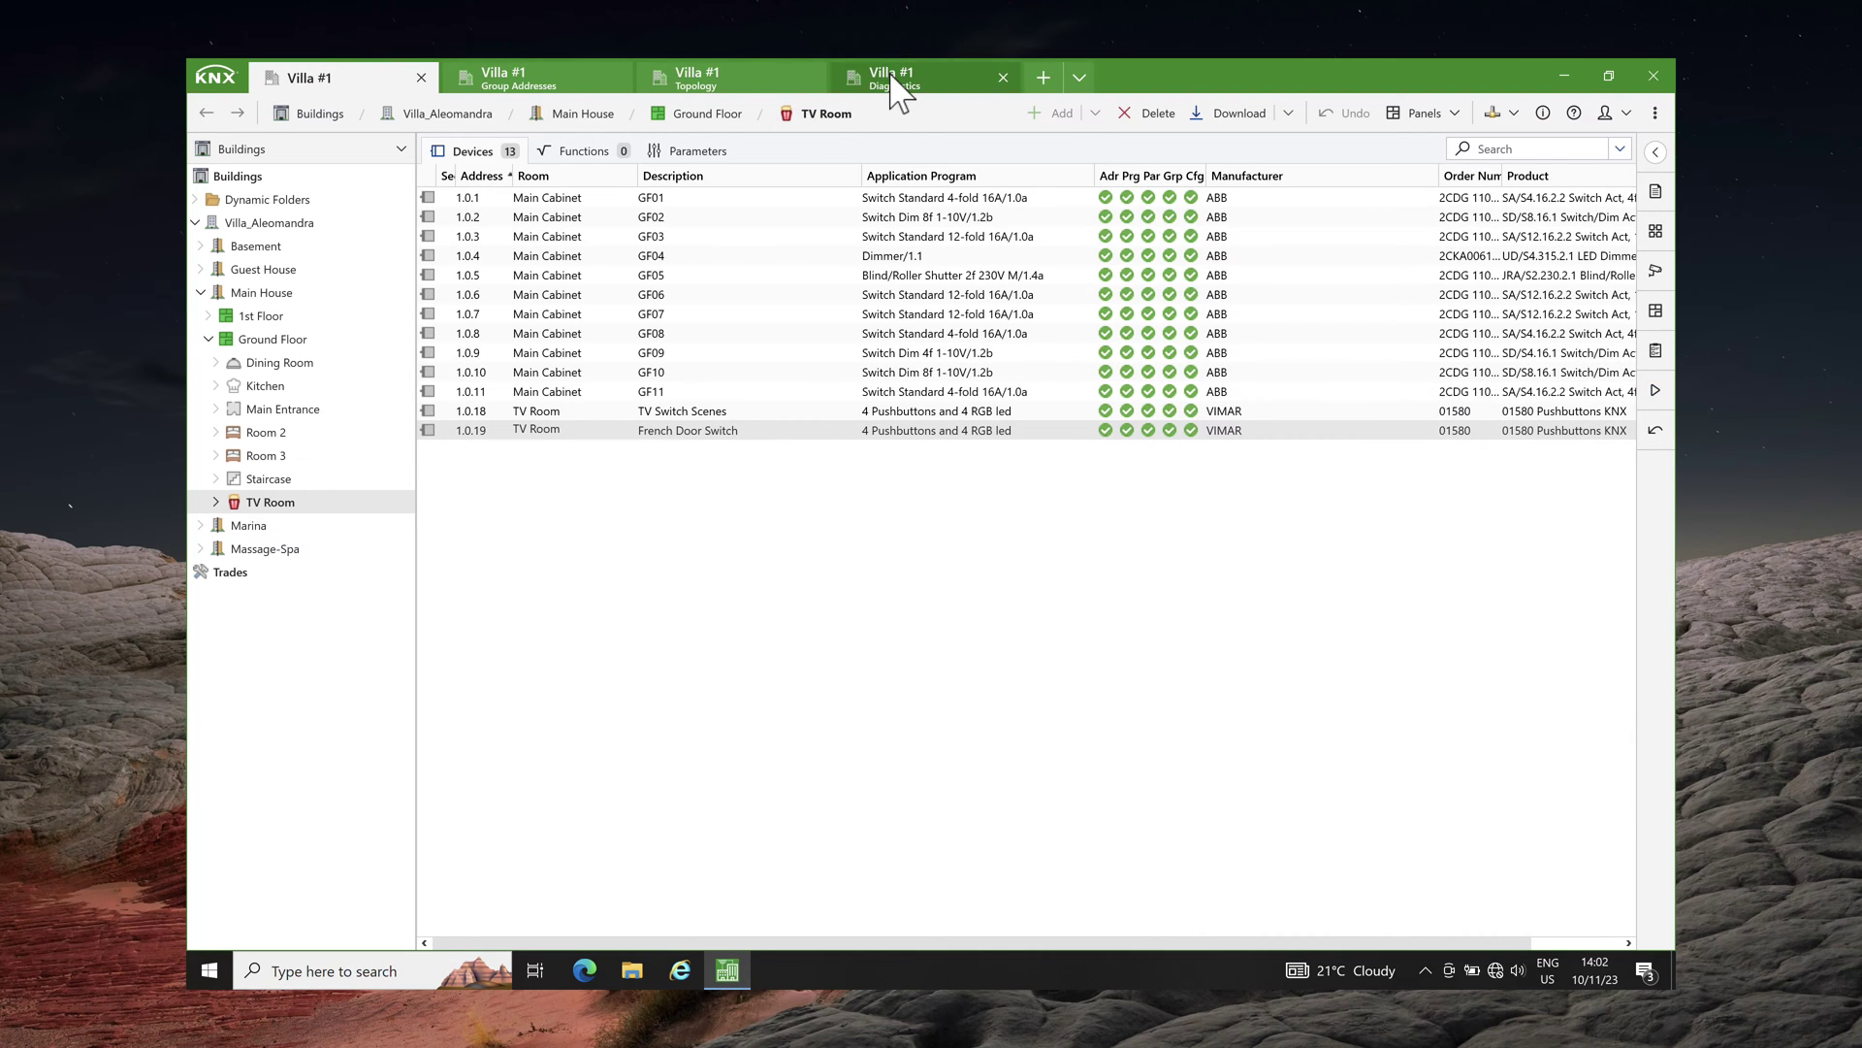
# In Diagnostics, stop Group Monitor and run a brief Programming Mode device search
pyautogui.click(893, 79)
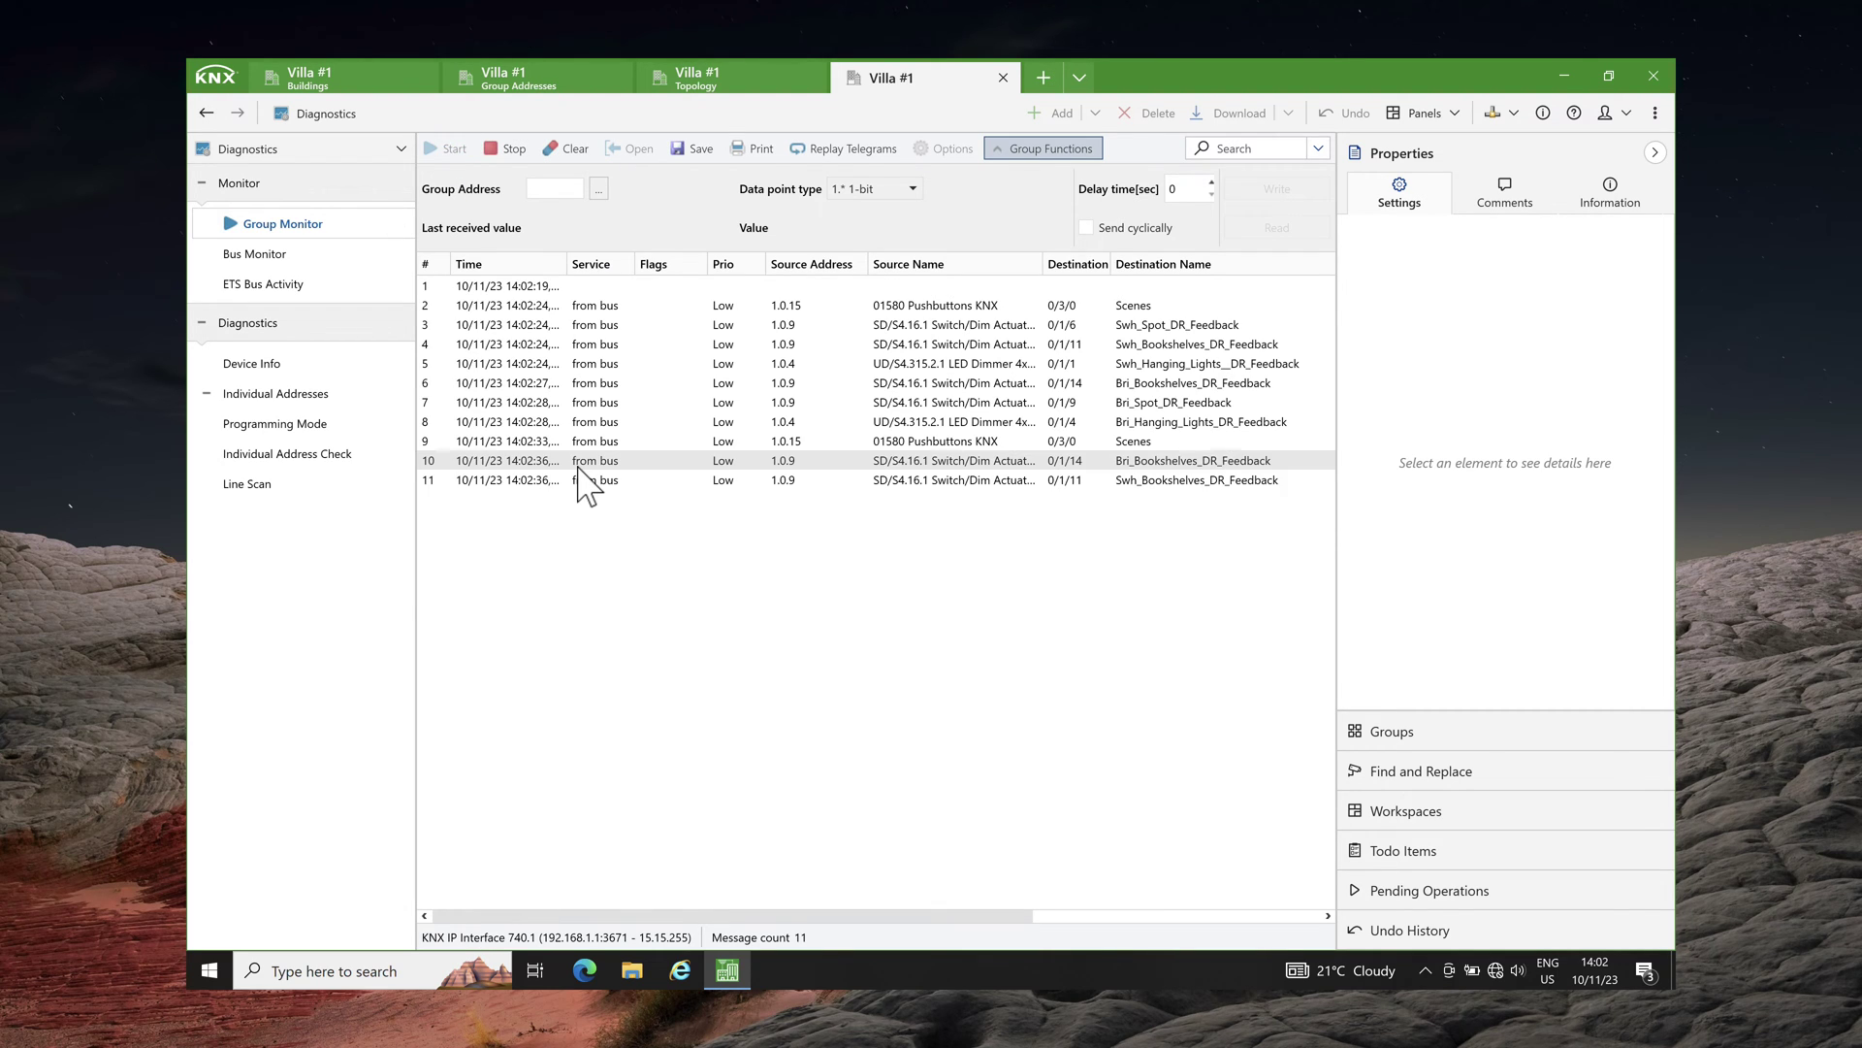
pyautogui.click(508, 155)
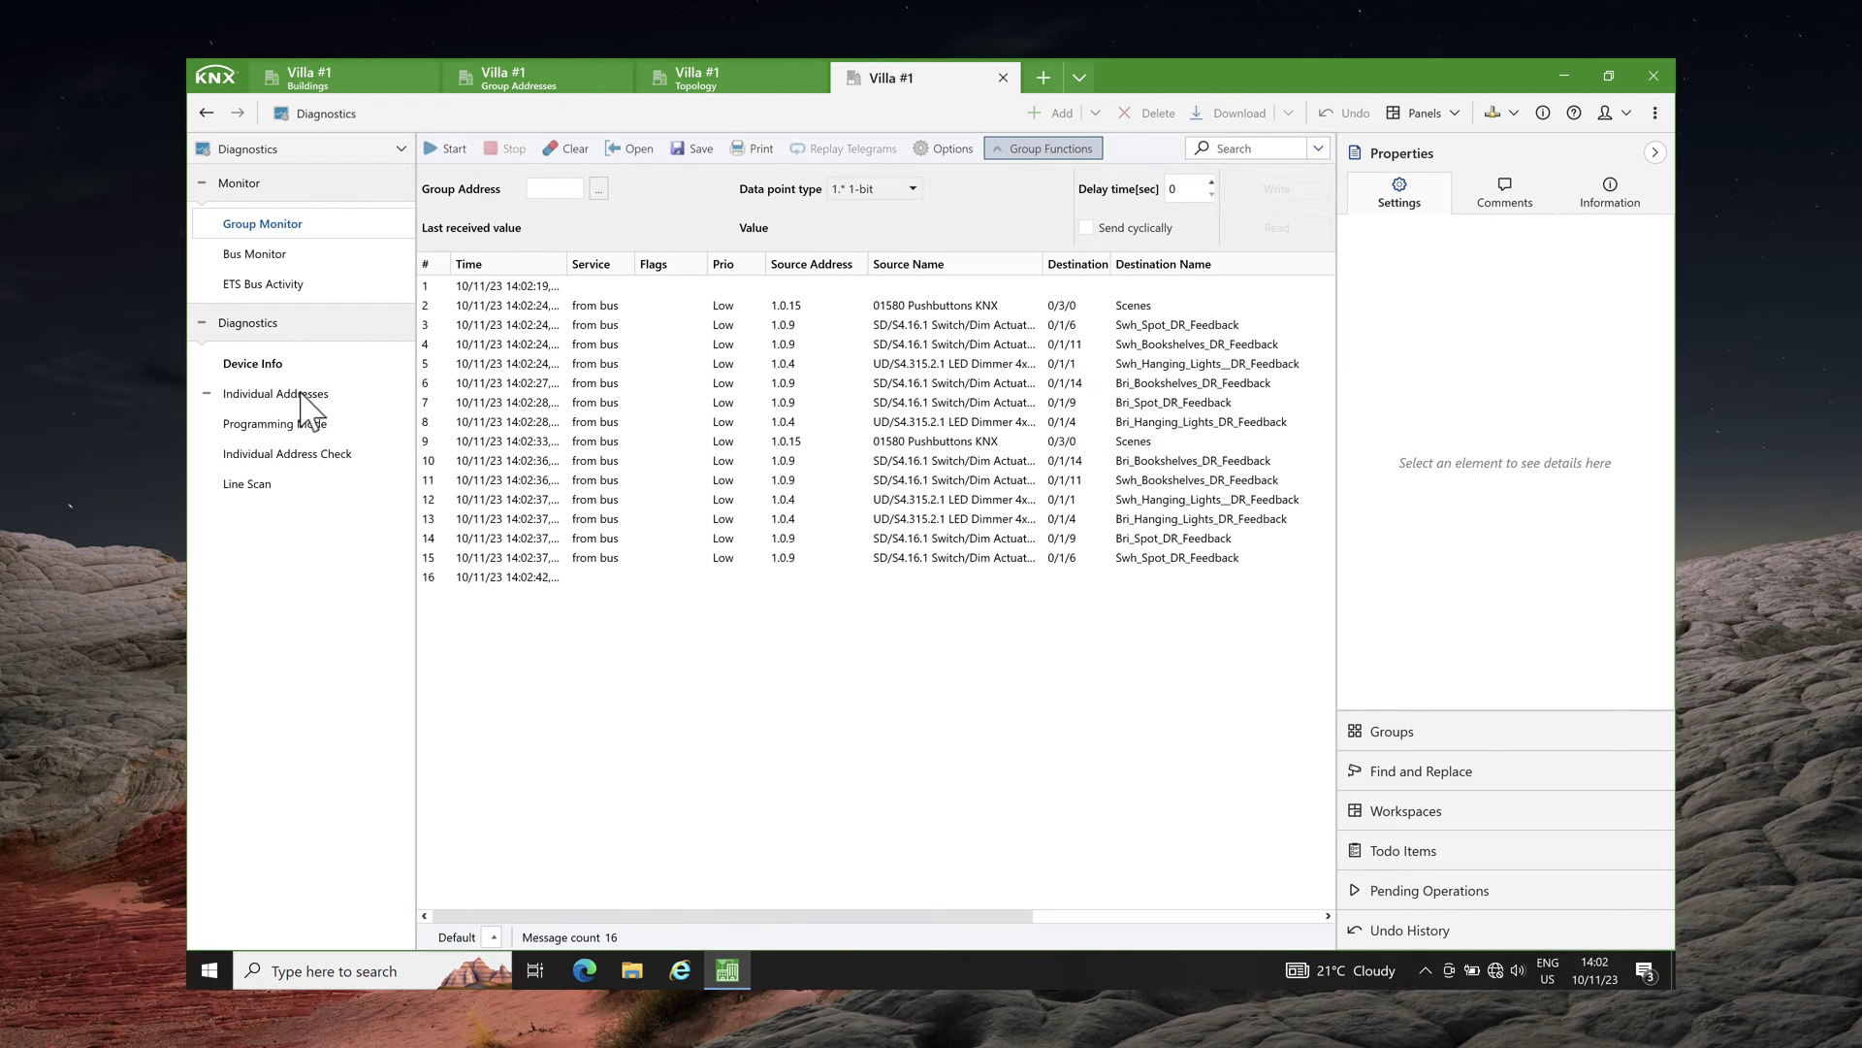
pyautogui.click(301, 424)
pyautogui.click(475, 188)
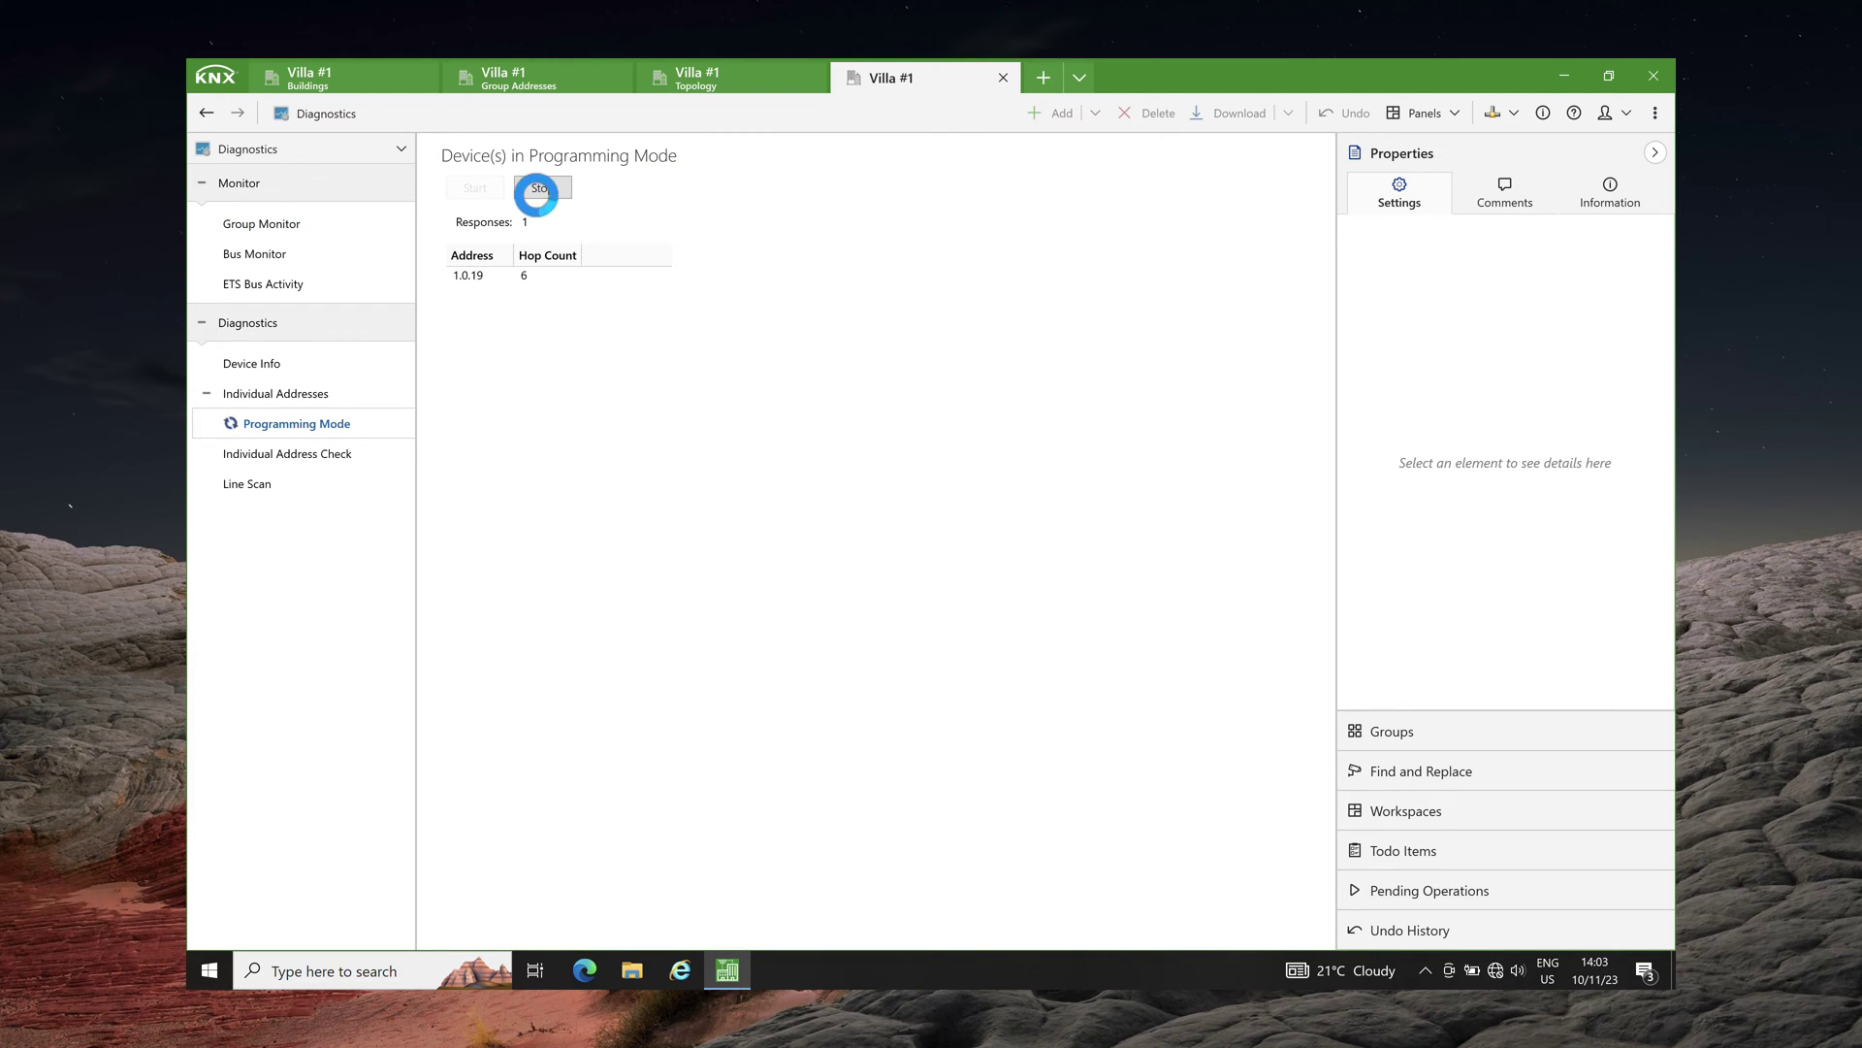
pyautogui.click(542, 189)
# Check that device 1.0.19 is reachable, switch its LED off, and open Line Scan
pyautogui.click(289, 454)
pyautogui.click(452, 220)
pyautogui.write('1.0.0')
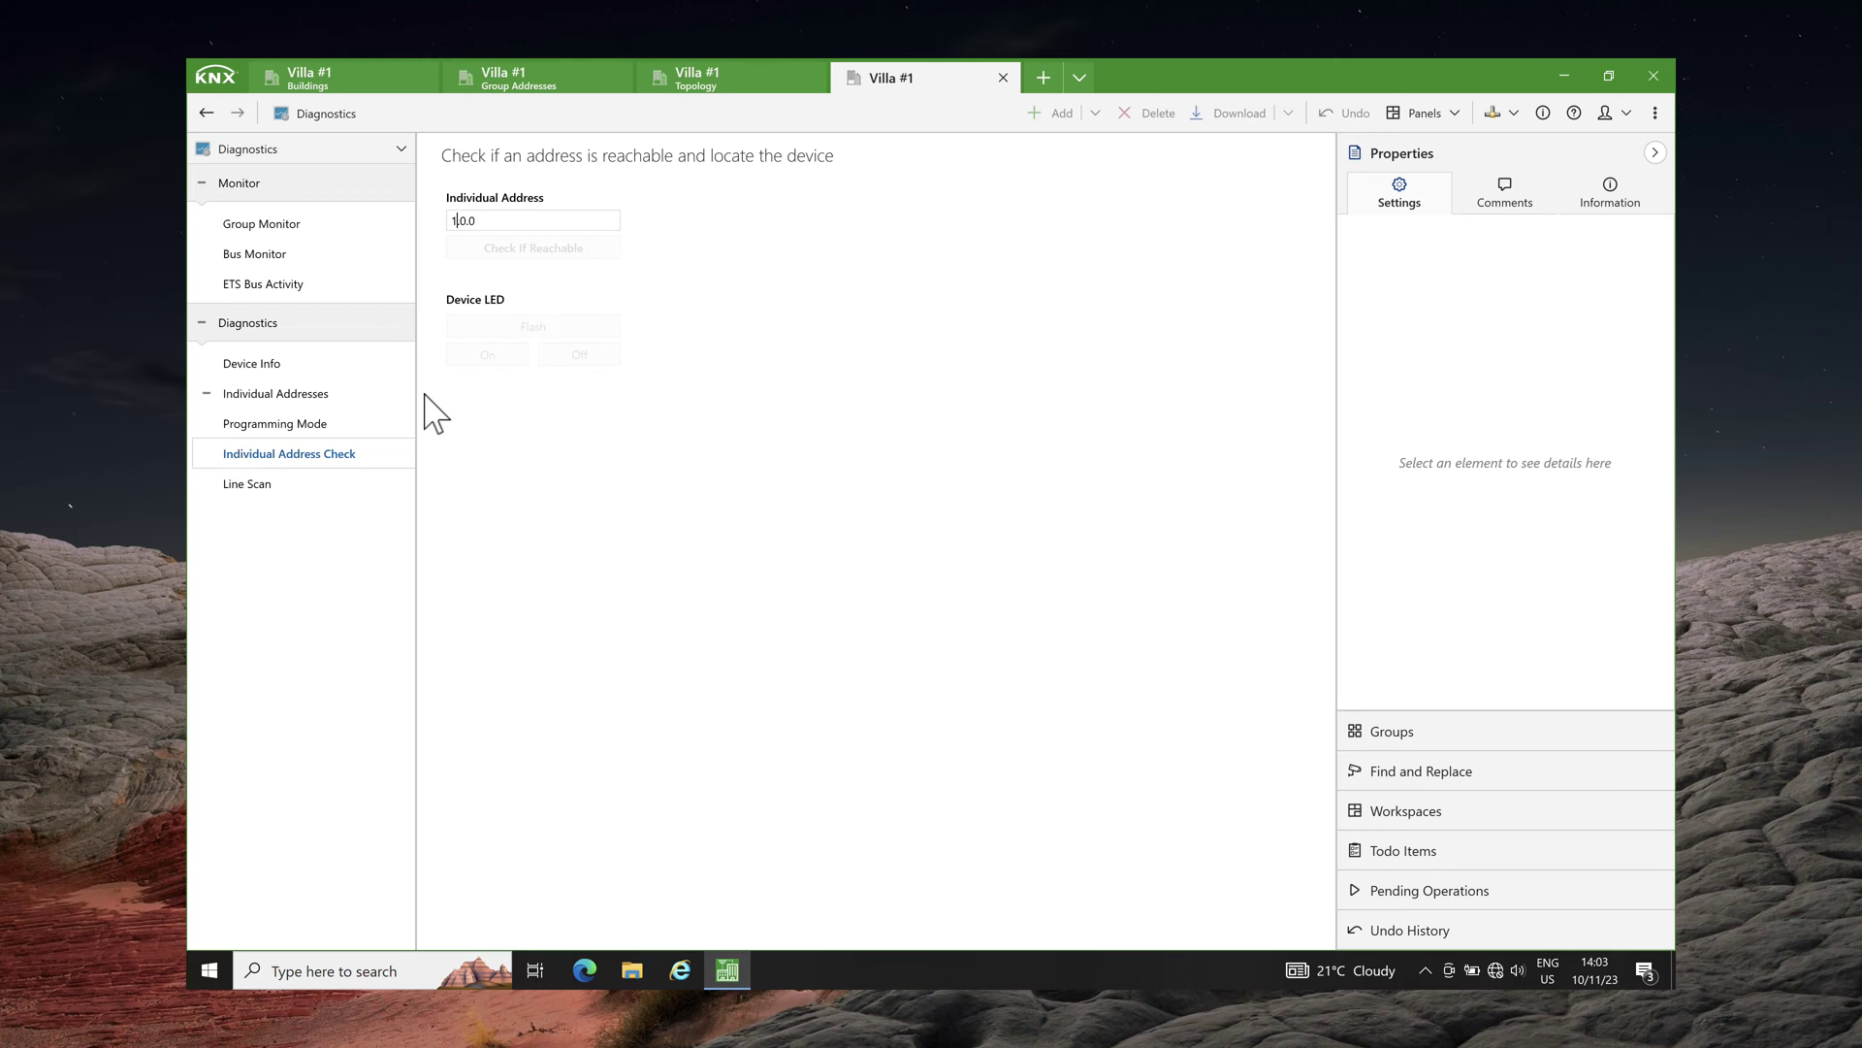
pyautogui.write('9')
pyautogui.click(534, 248)
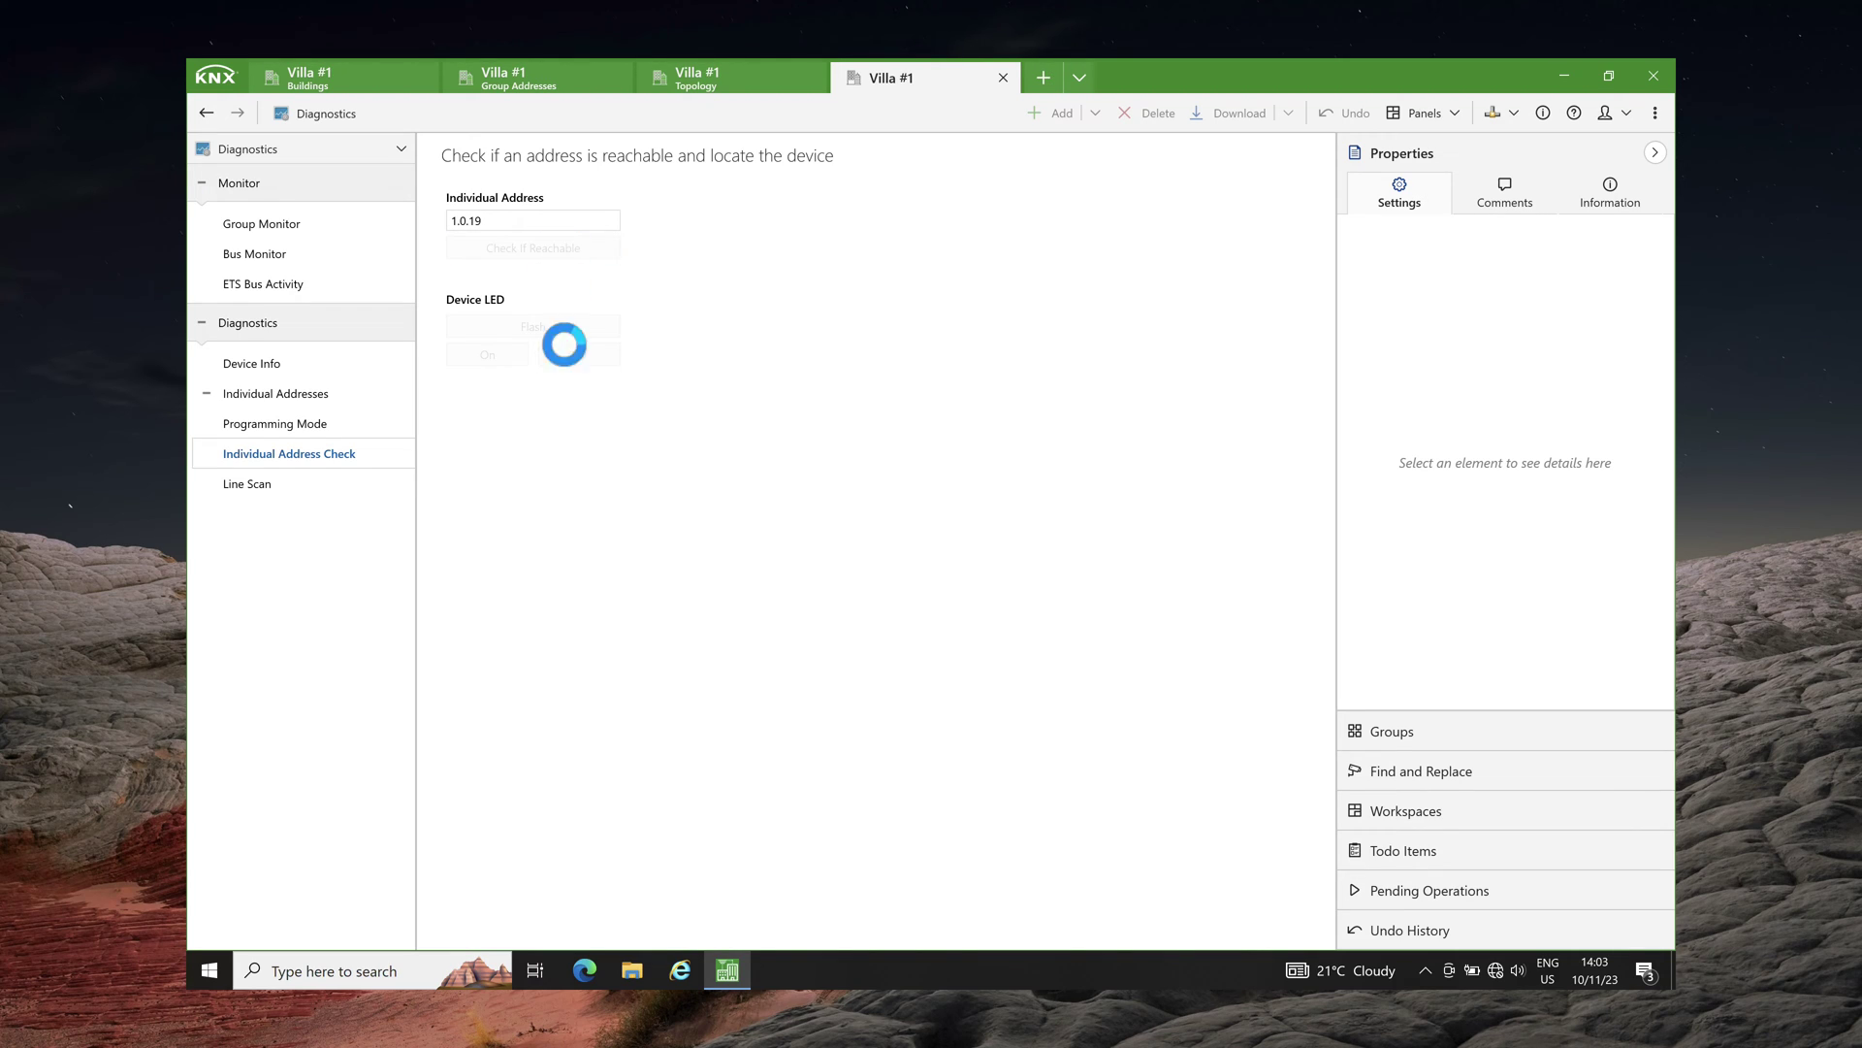
pyautogui.click(584, 356)
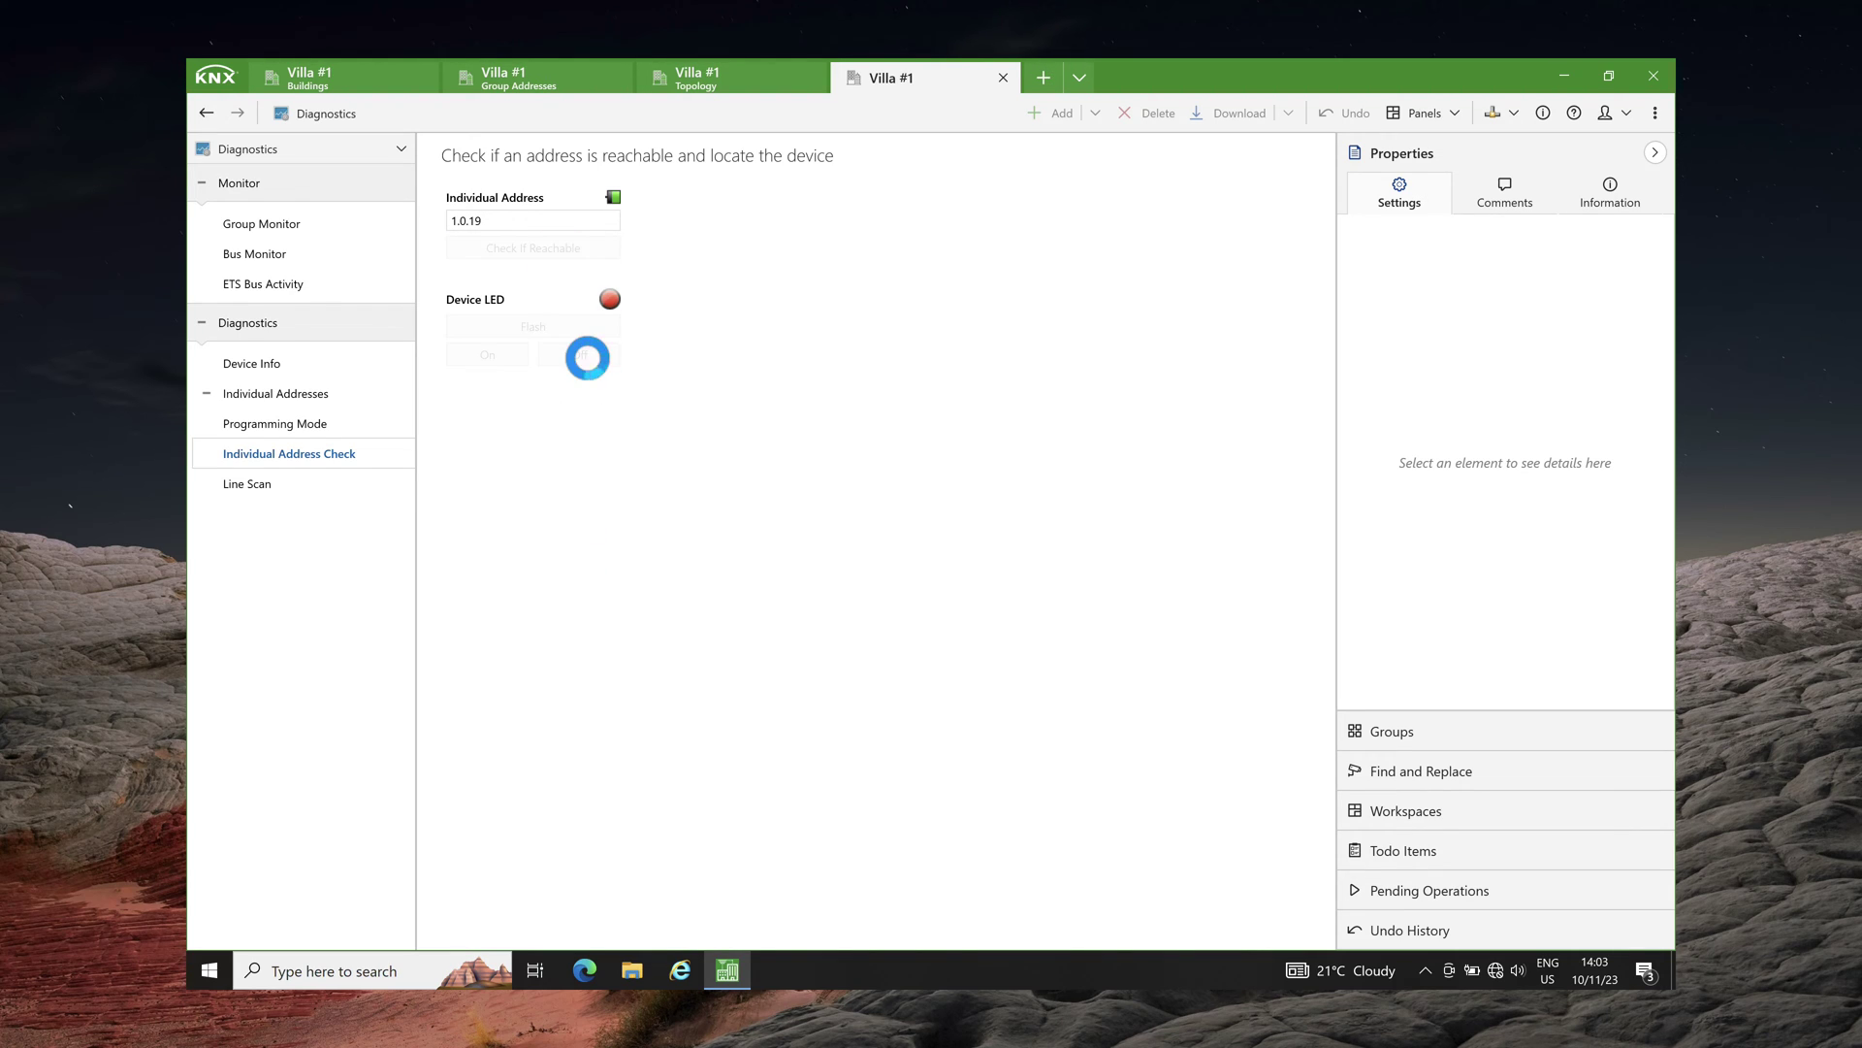
pyautogui.click(254, 485)
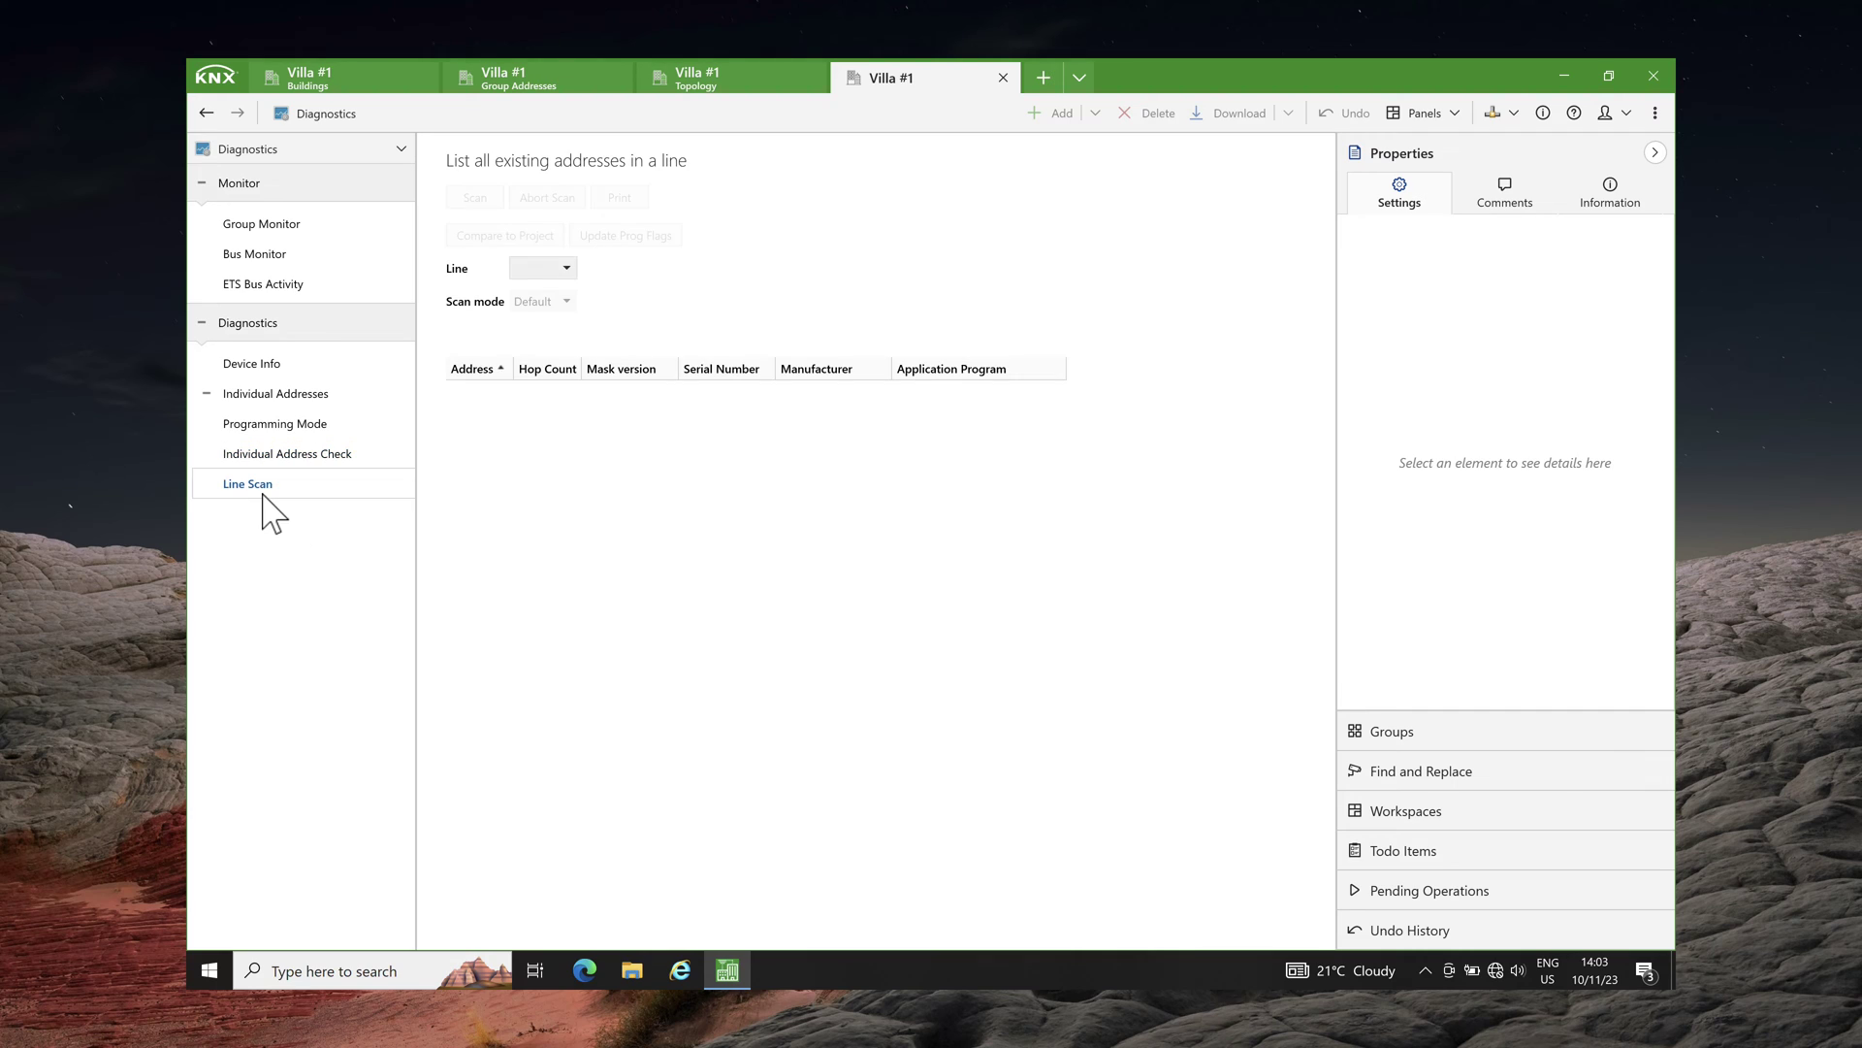
# Scan line 1.1 Line 1 for device addresses, then return to the TV Room Buildings view
pyautogui.click(567, 276)
pyautogui.click(573, 341)
pyautogui.click(476, 196)
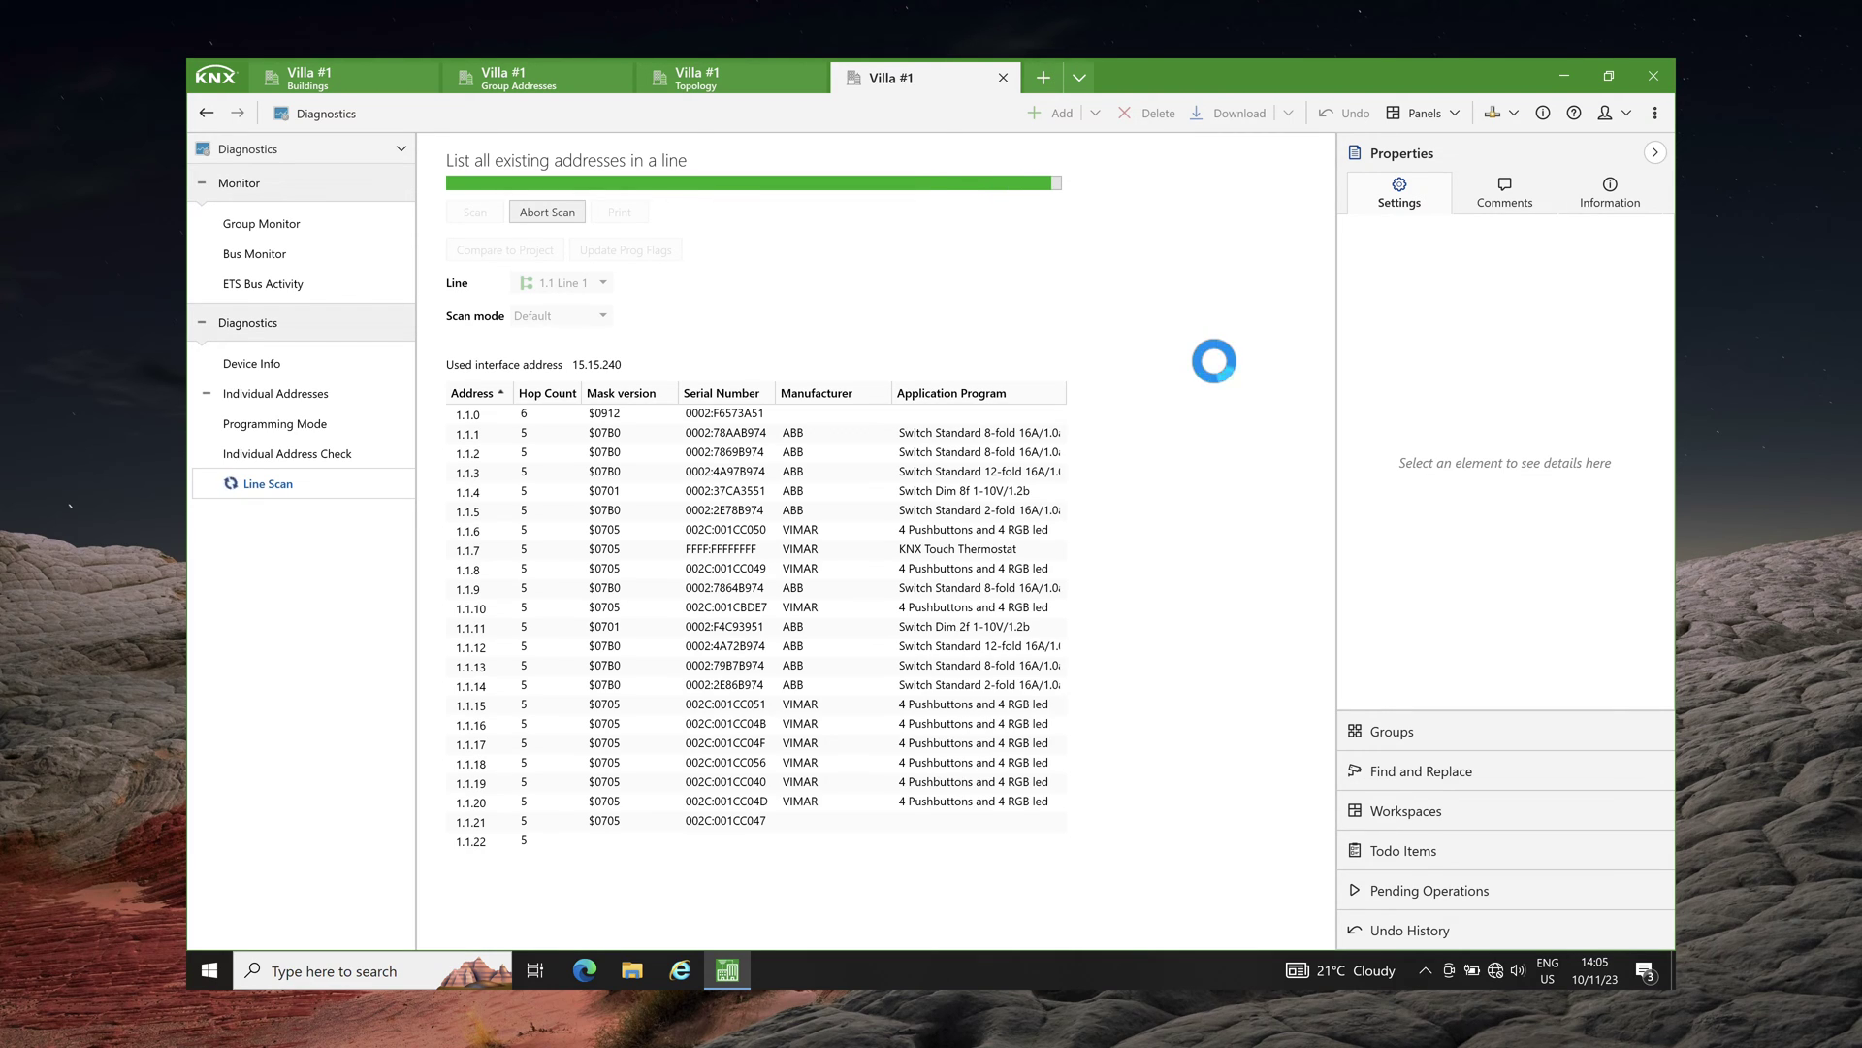
pyautogui.click(359, 79)
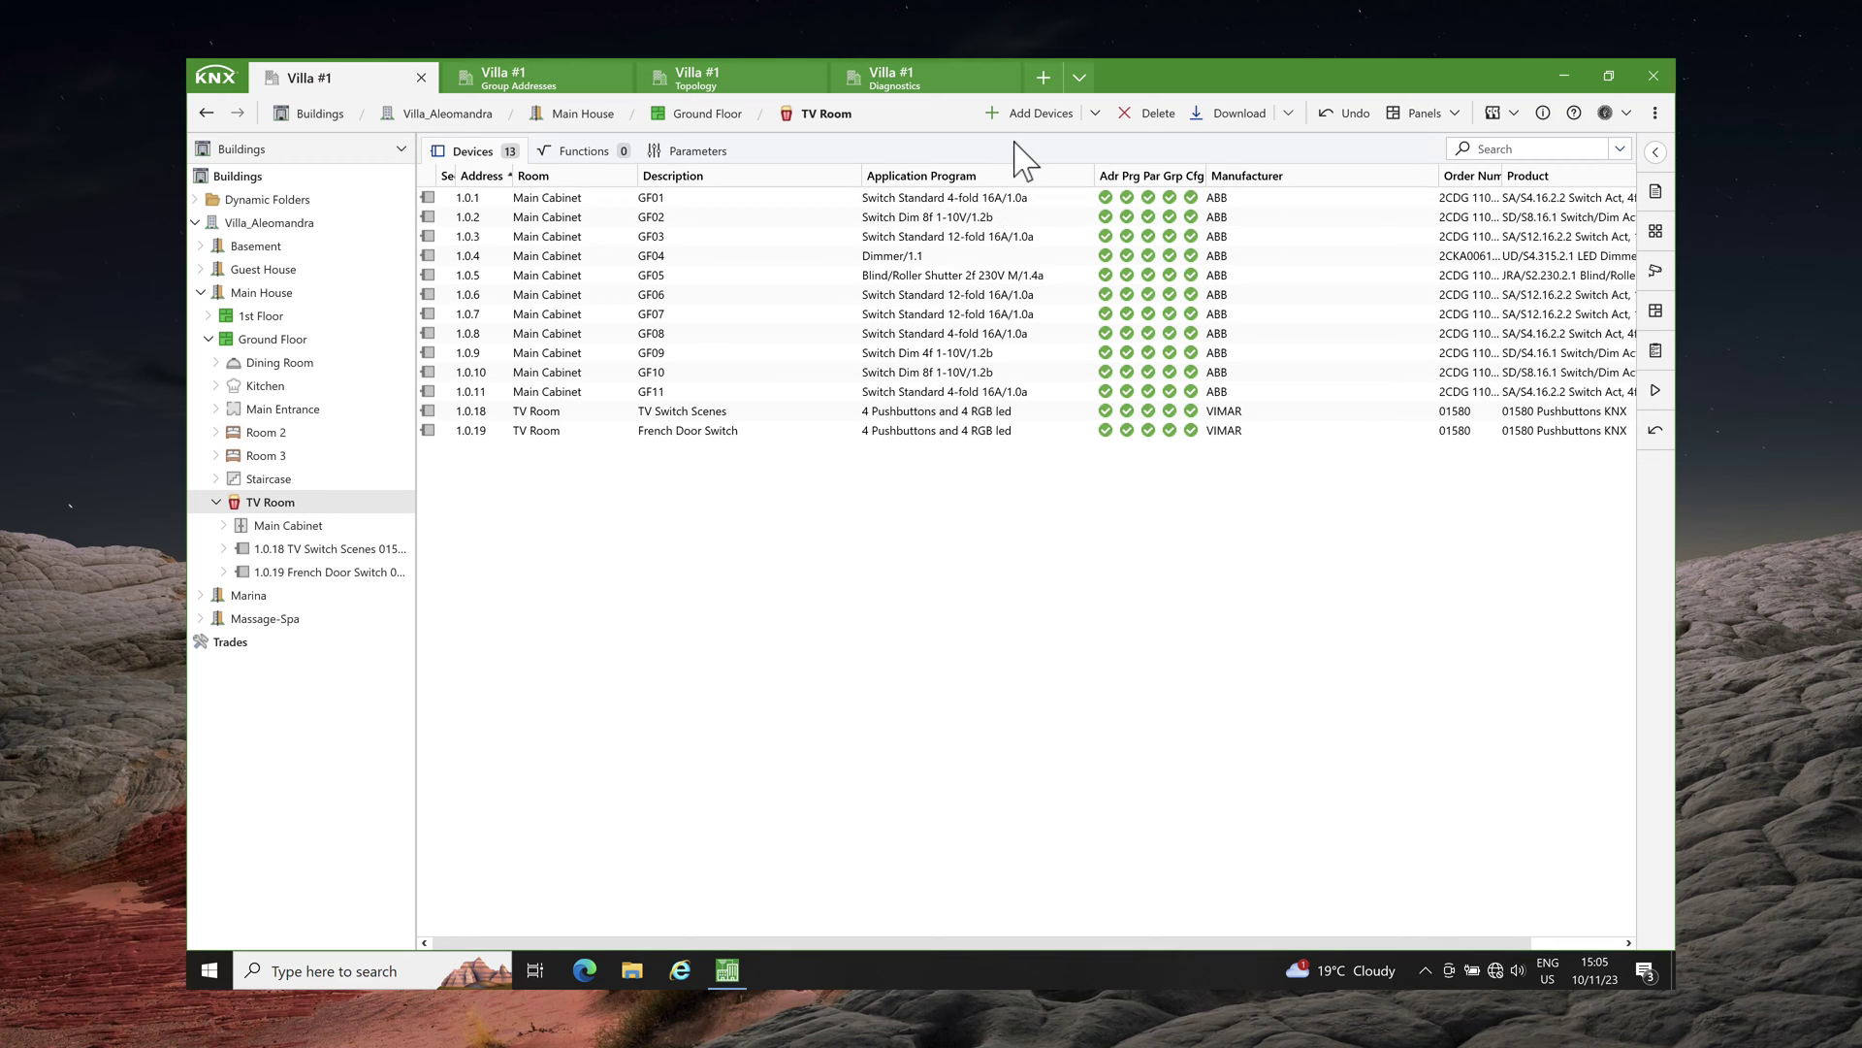
# Add the Weinzierl KNX IP Interface 740.1 wireless from the catalog into the TV Room as 1.0.34
pyautogui.click(1031, 113)
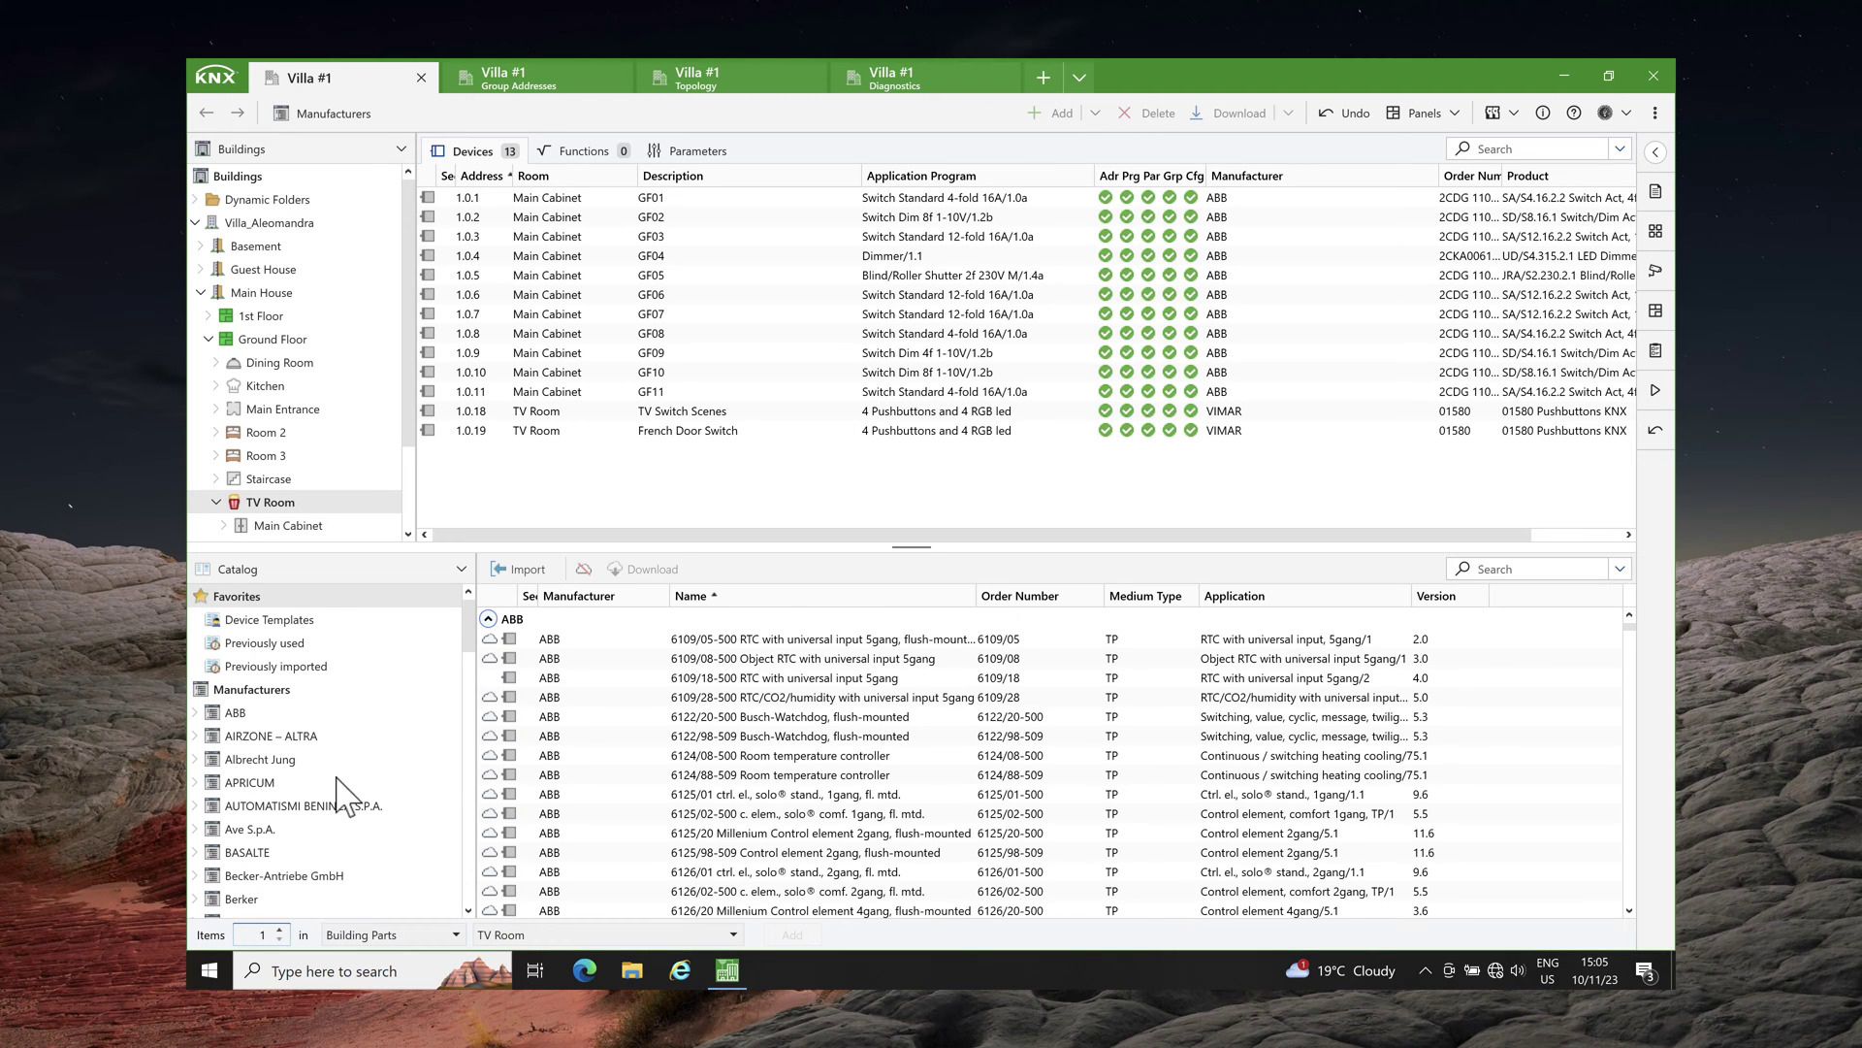
pyautogui.scroll(-2, 354, 808)
pyautogui.scroll(-4, 354, 808)
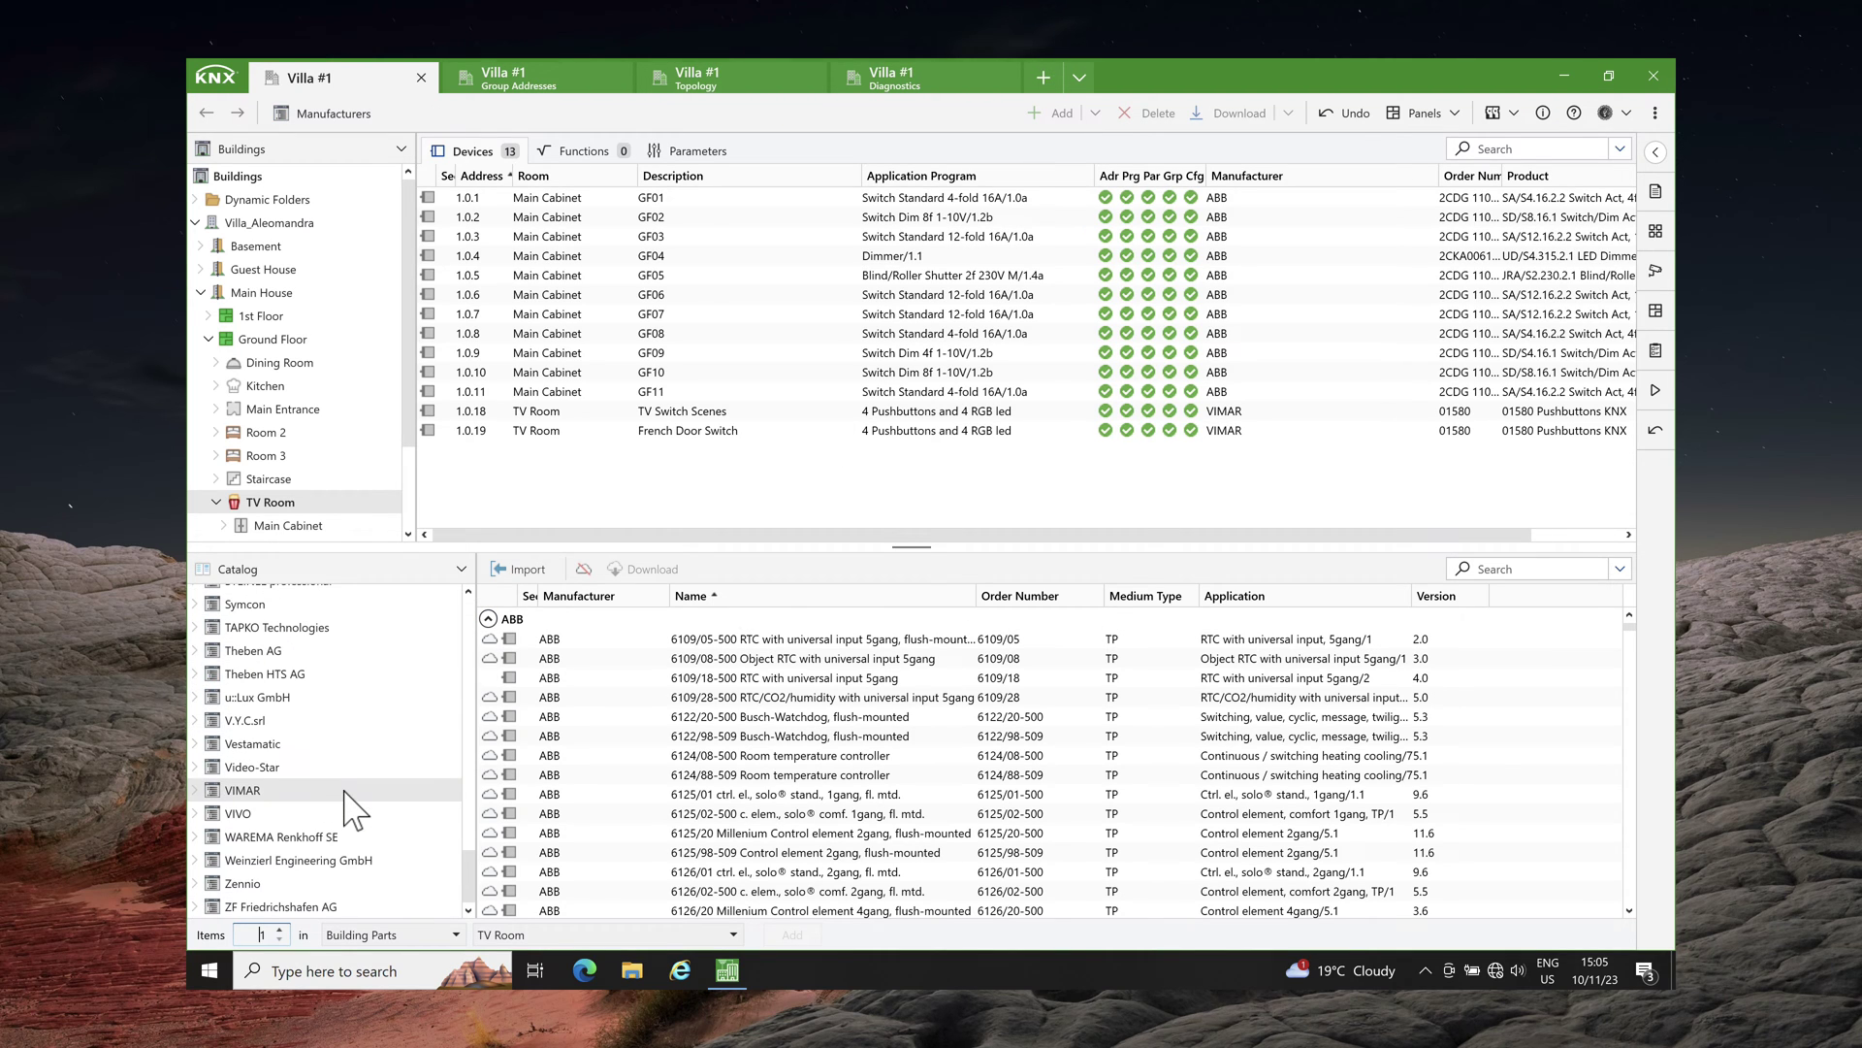
pyautogui.click(315, 862)
pyautogui.write('7')
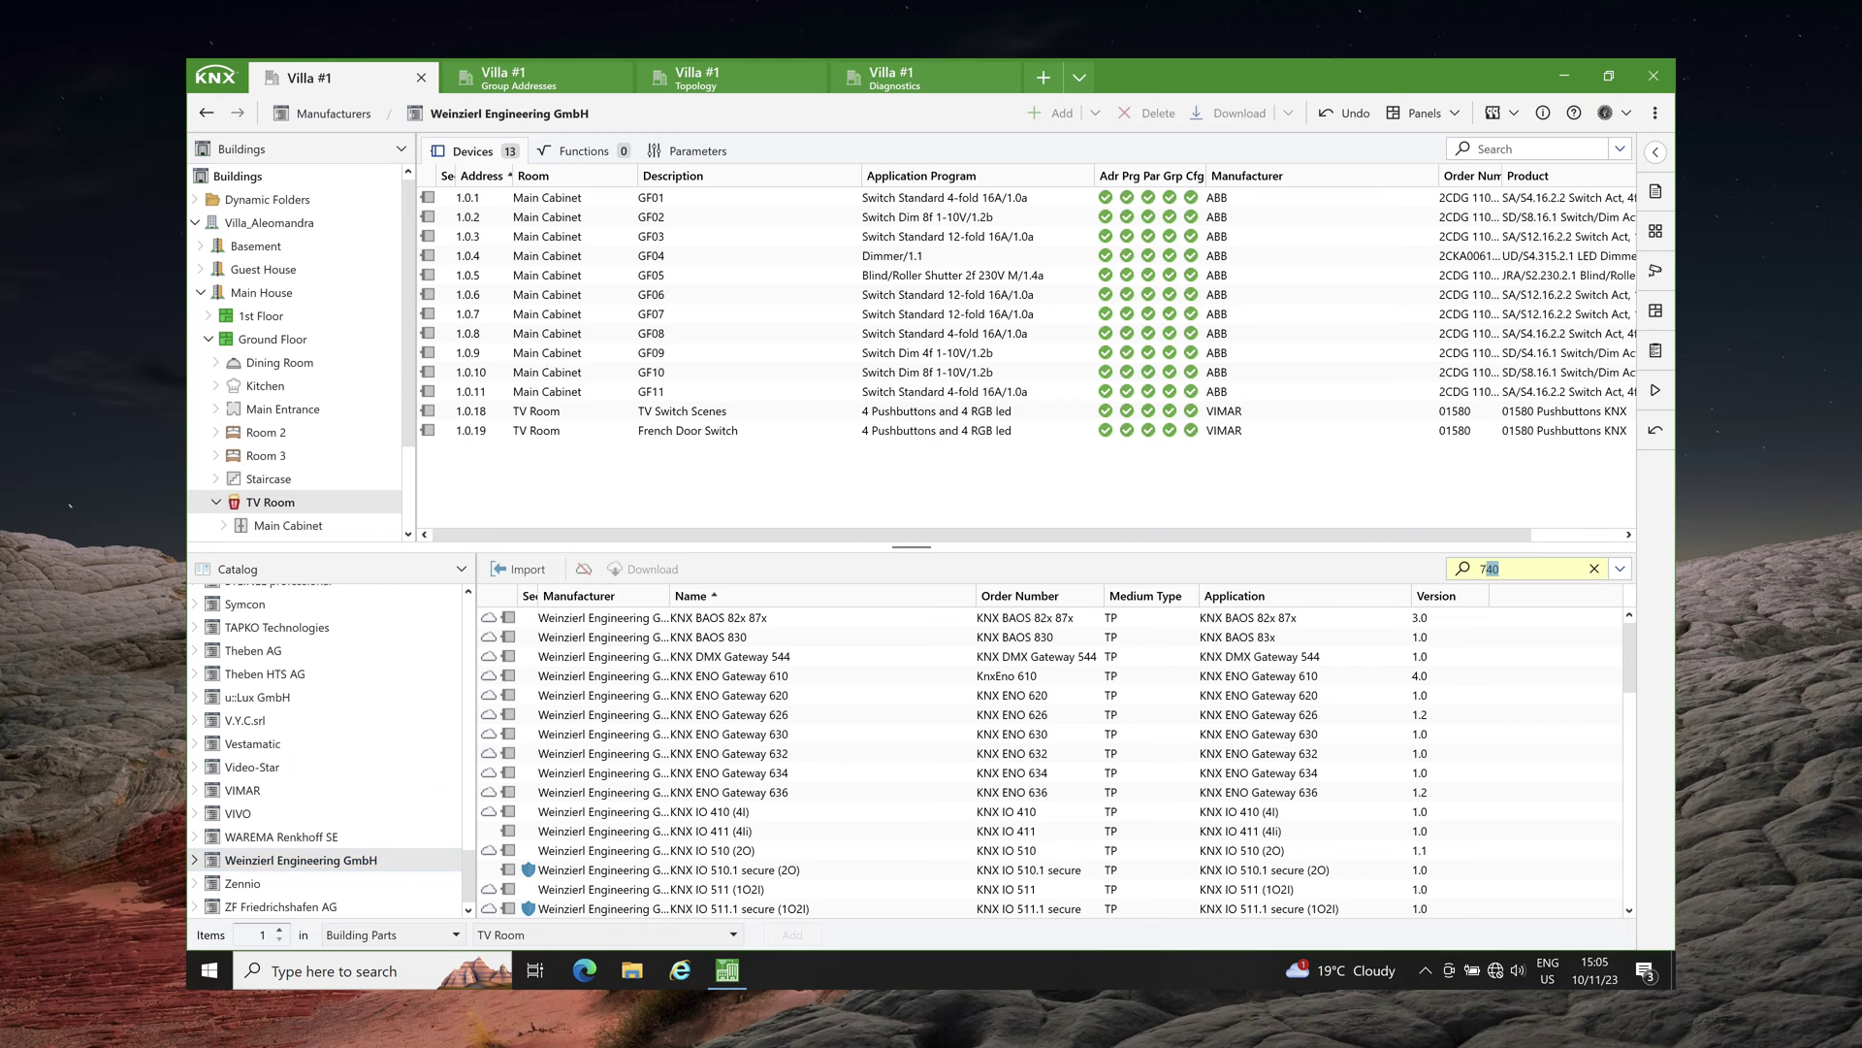
pyautogui.write('40')
pyautogui.click(799, 638)
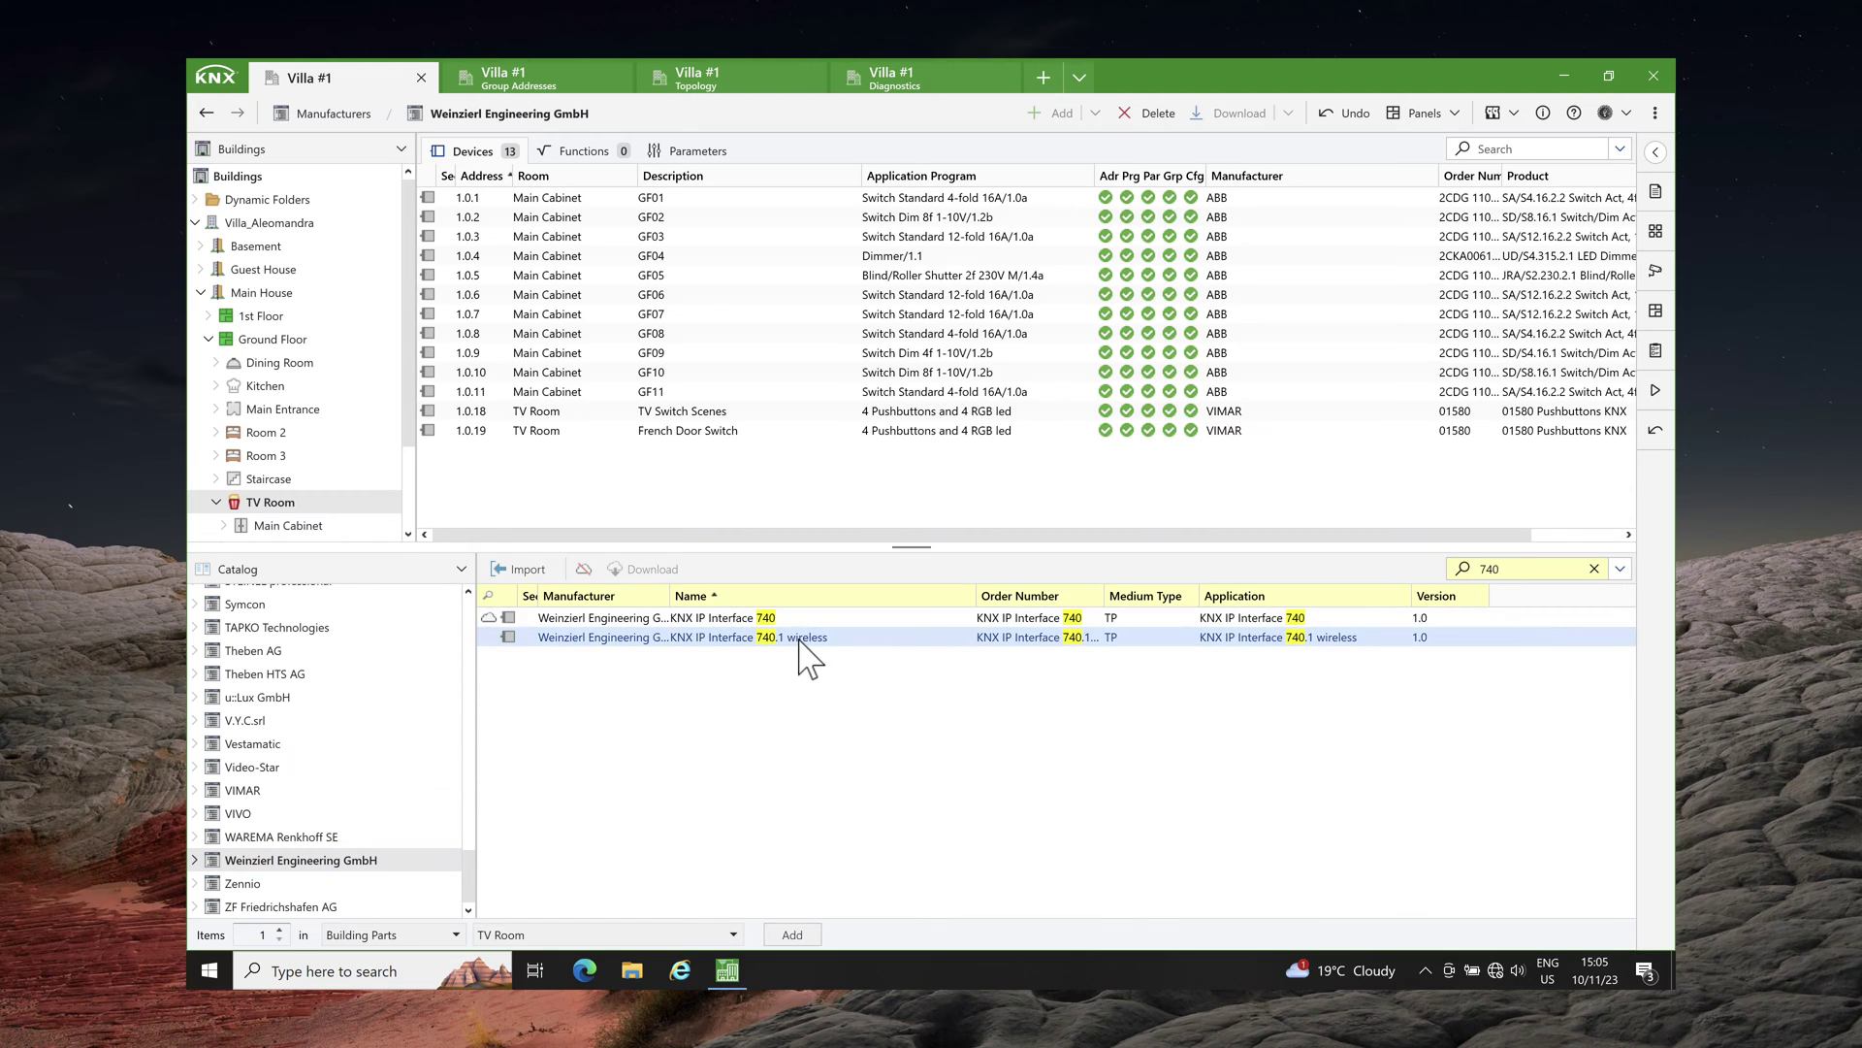
pyautogui.moveTo(781, 640); pyautogui.dragTo(794, 493)
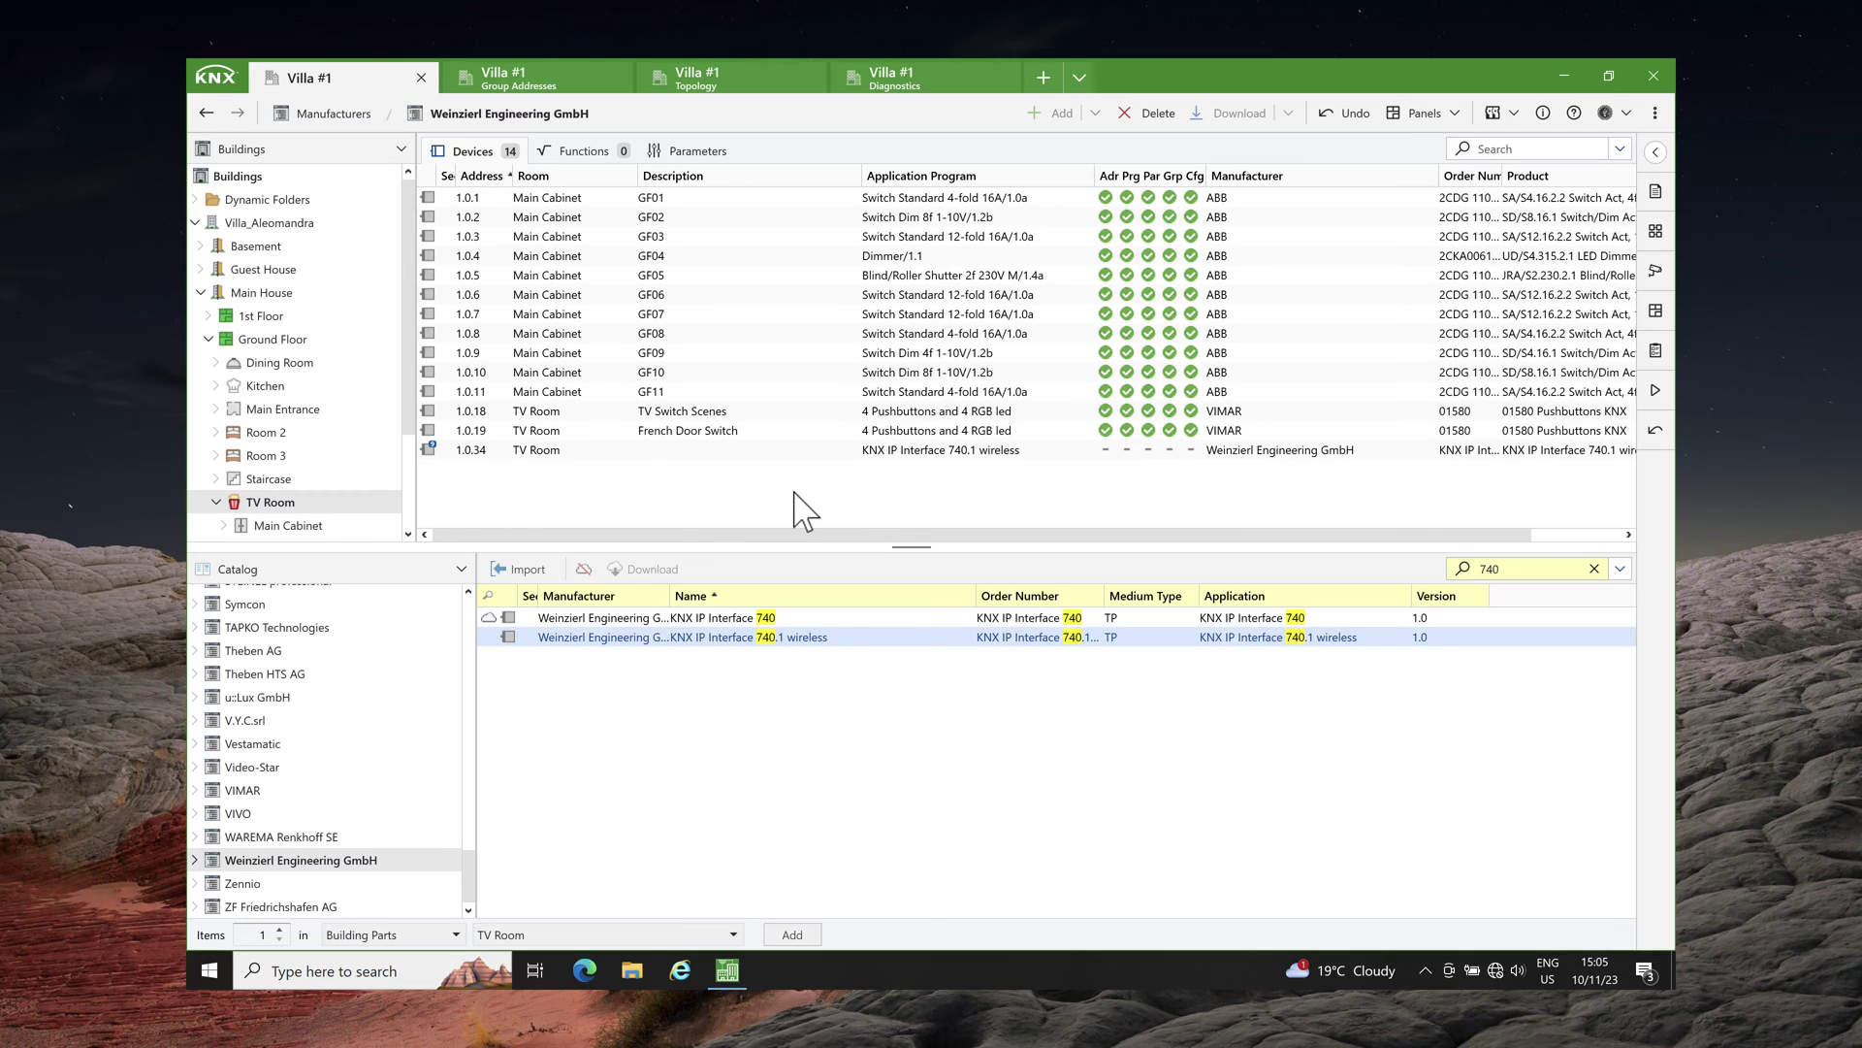
pyautogui.click(462, 571)
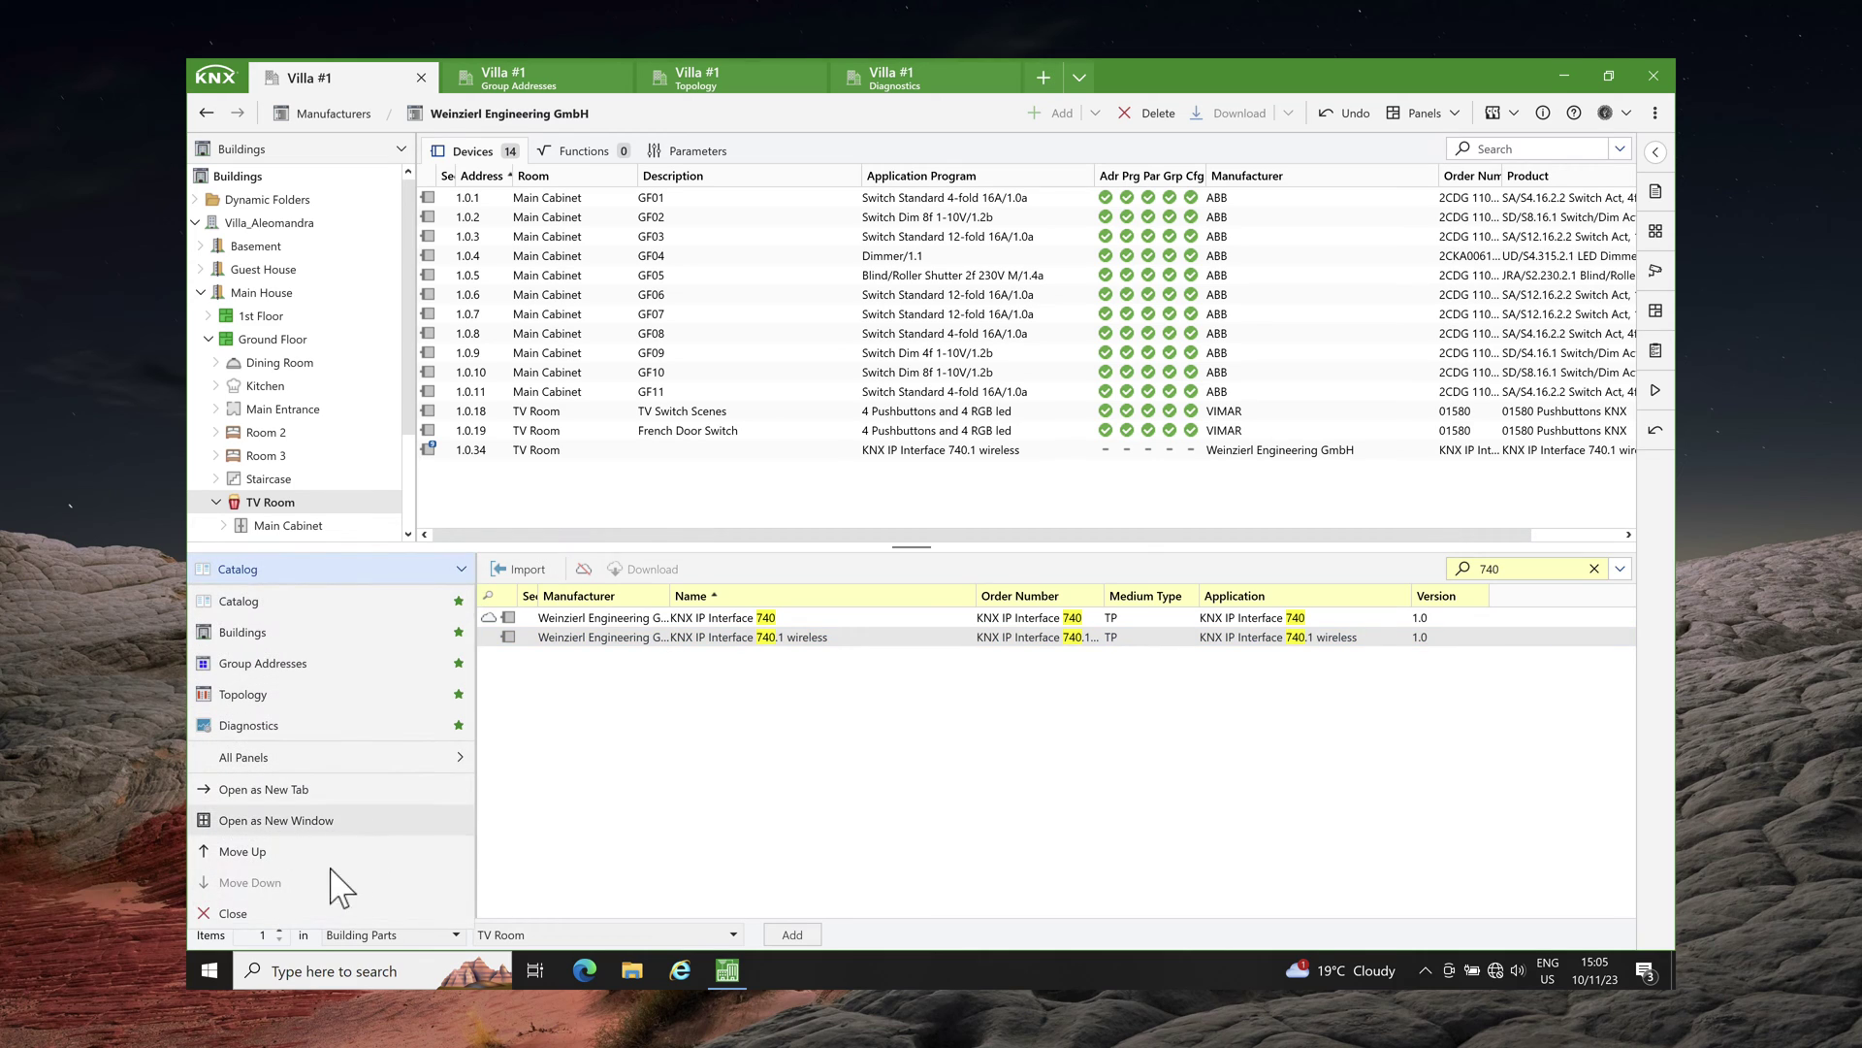
pyautogui.click(233, 914)
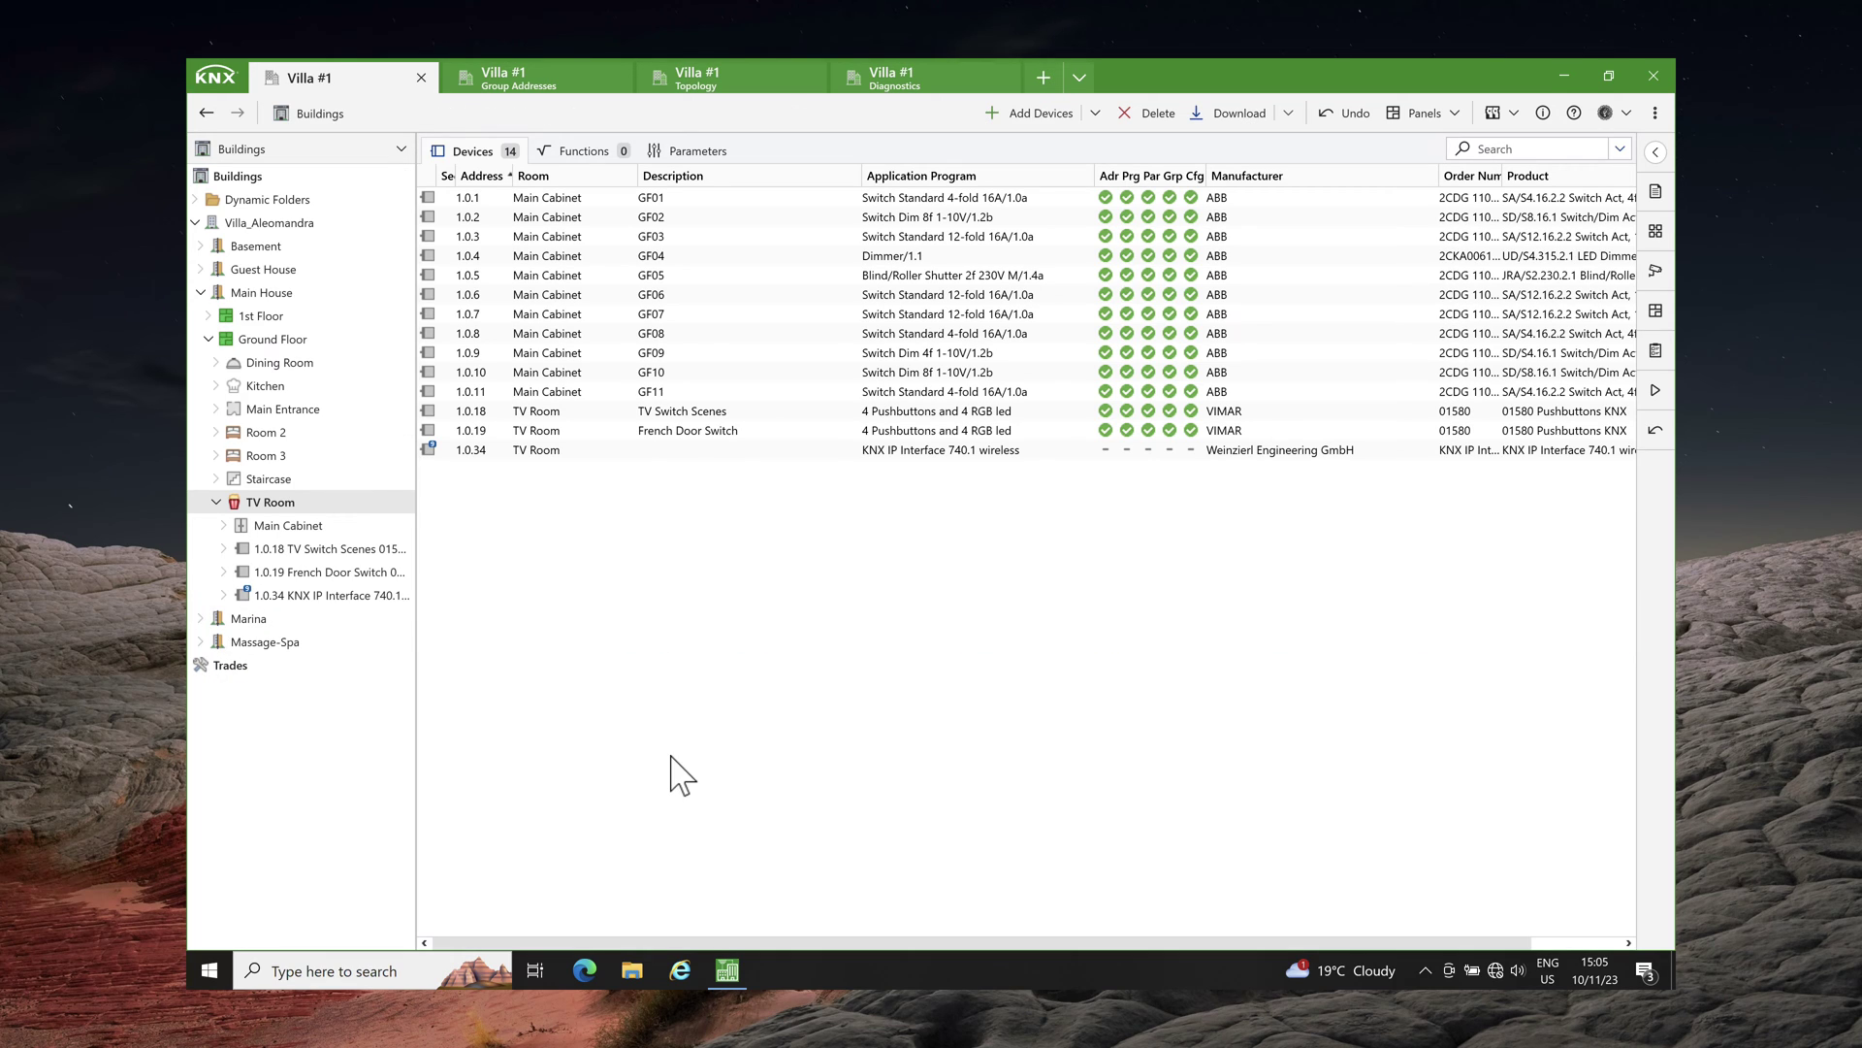
pyautogui.click(627, 453)
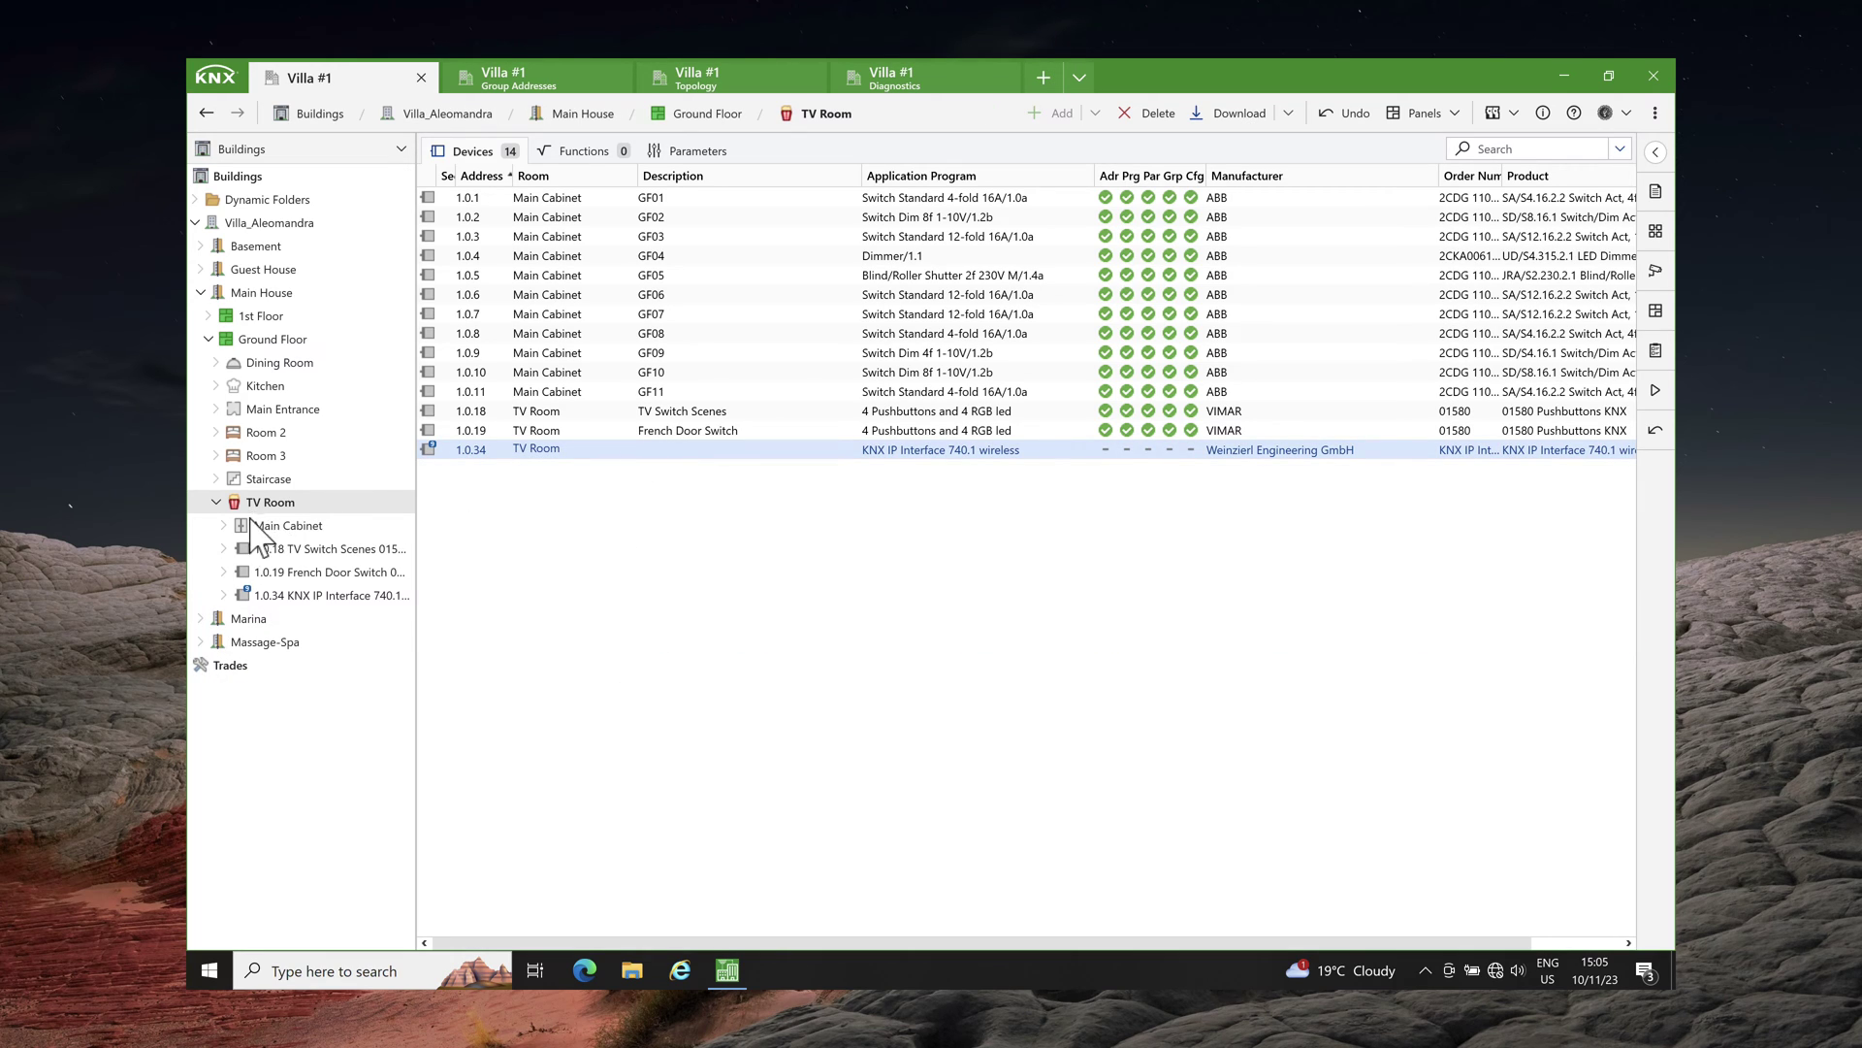
# Open device 1.0.34's General settings parameters: Access point mode, no authentication, channel 6
pyautogui.click(225, 596)
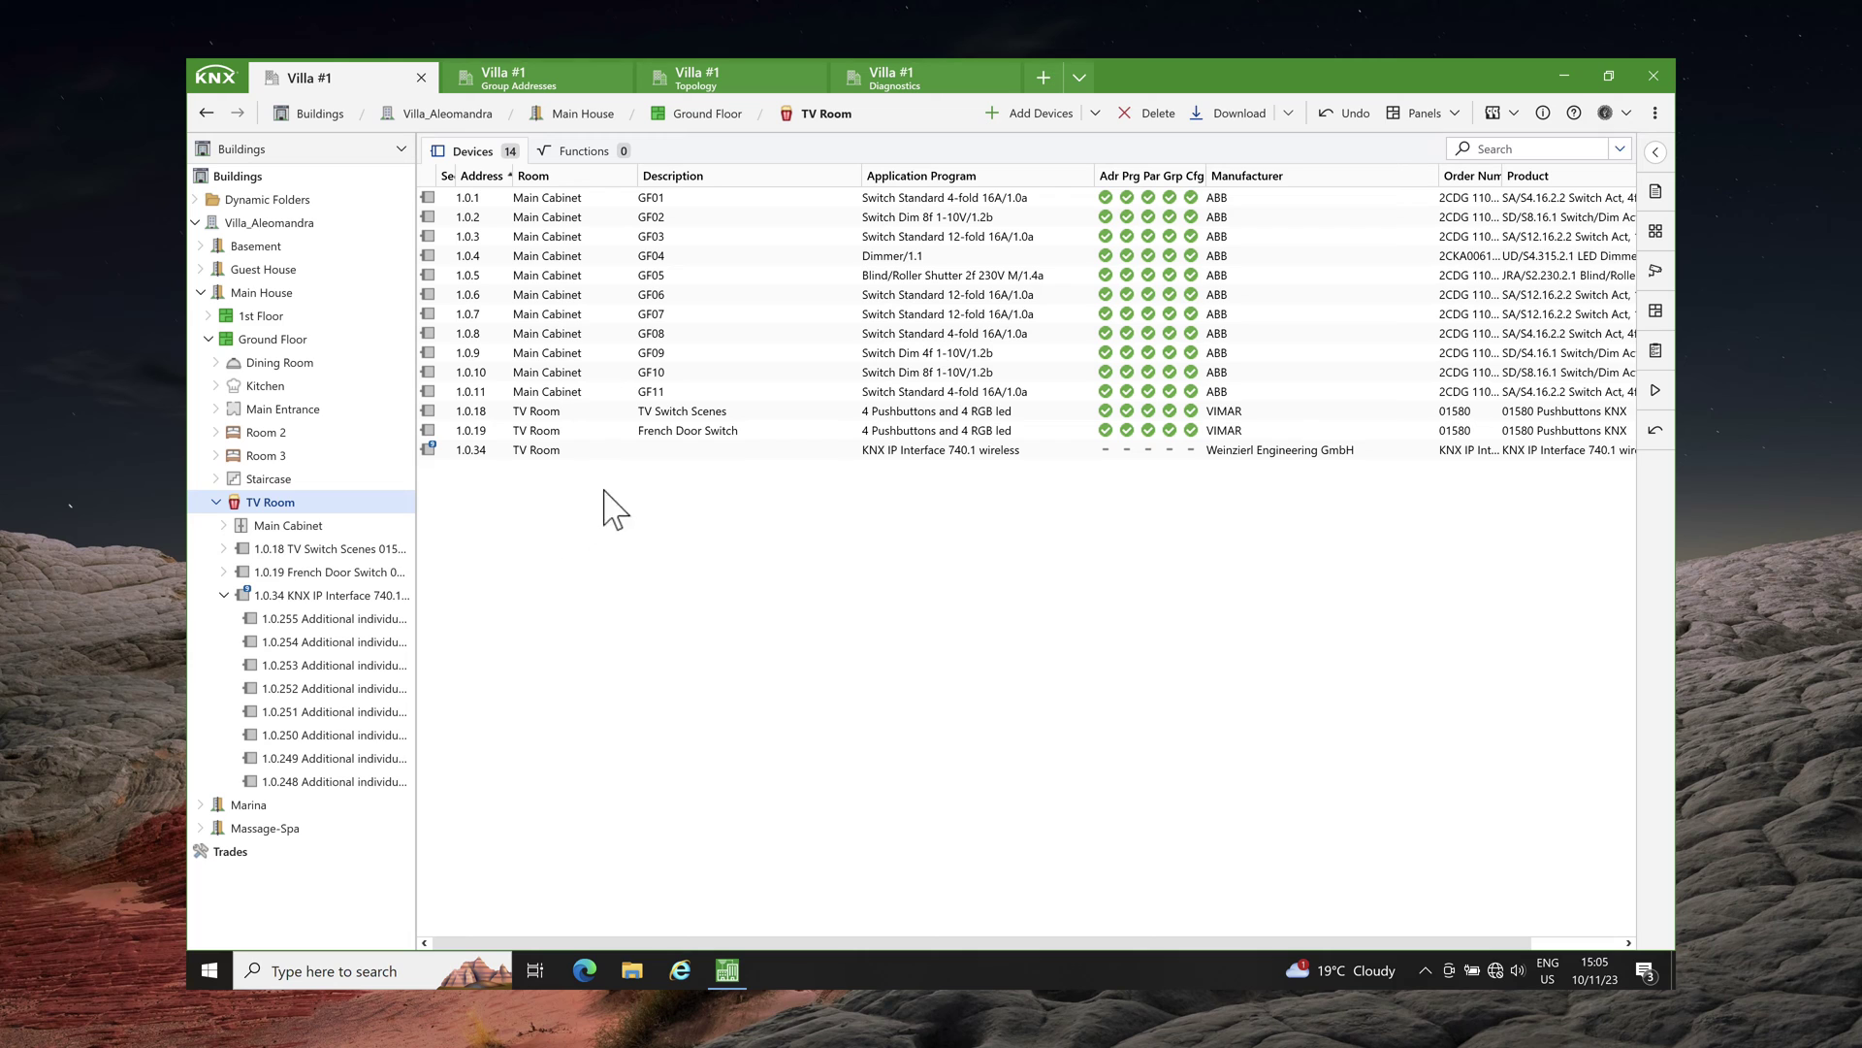
pyautogui.doubleClick(625, 451)
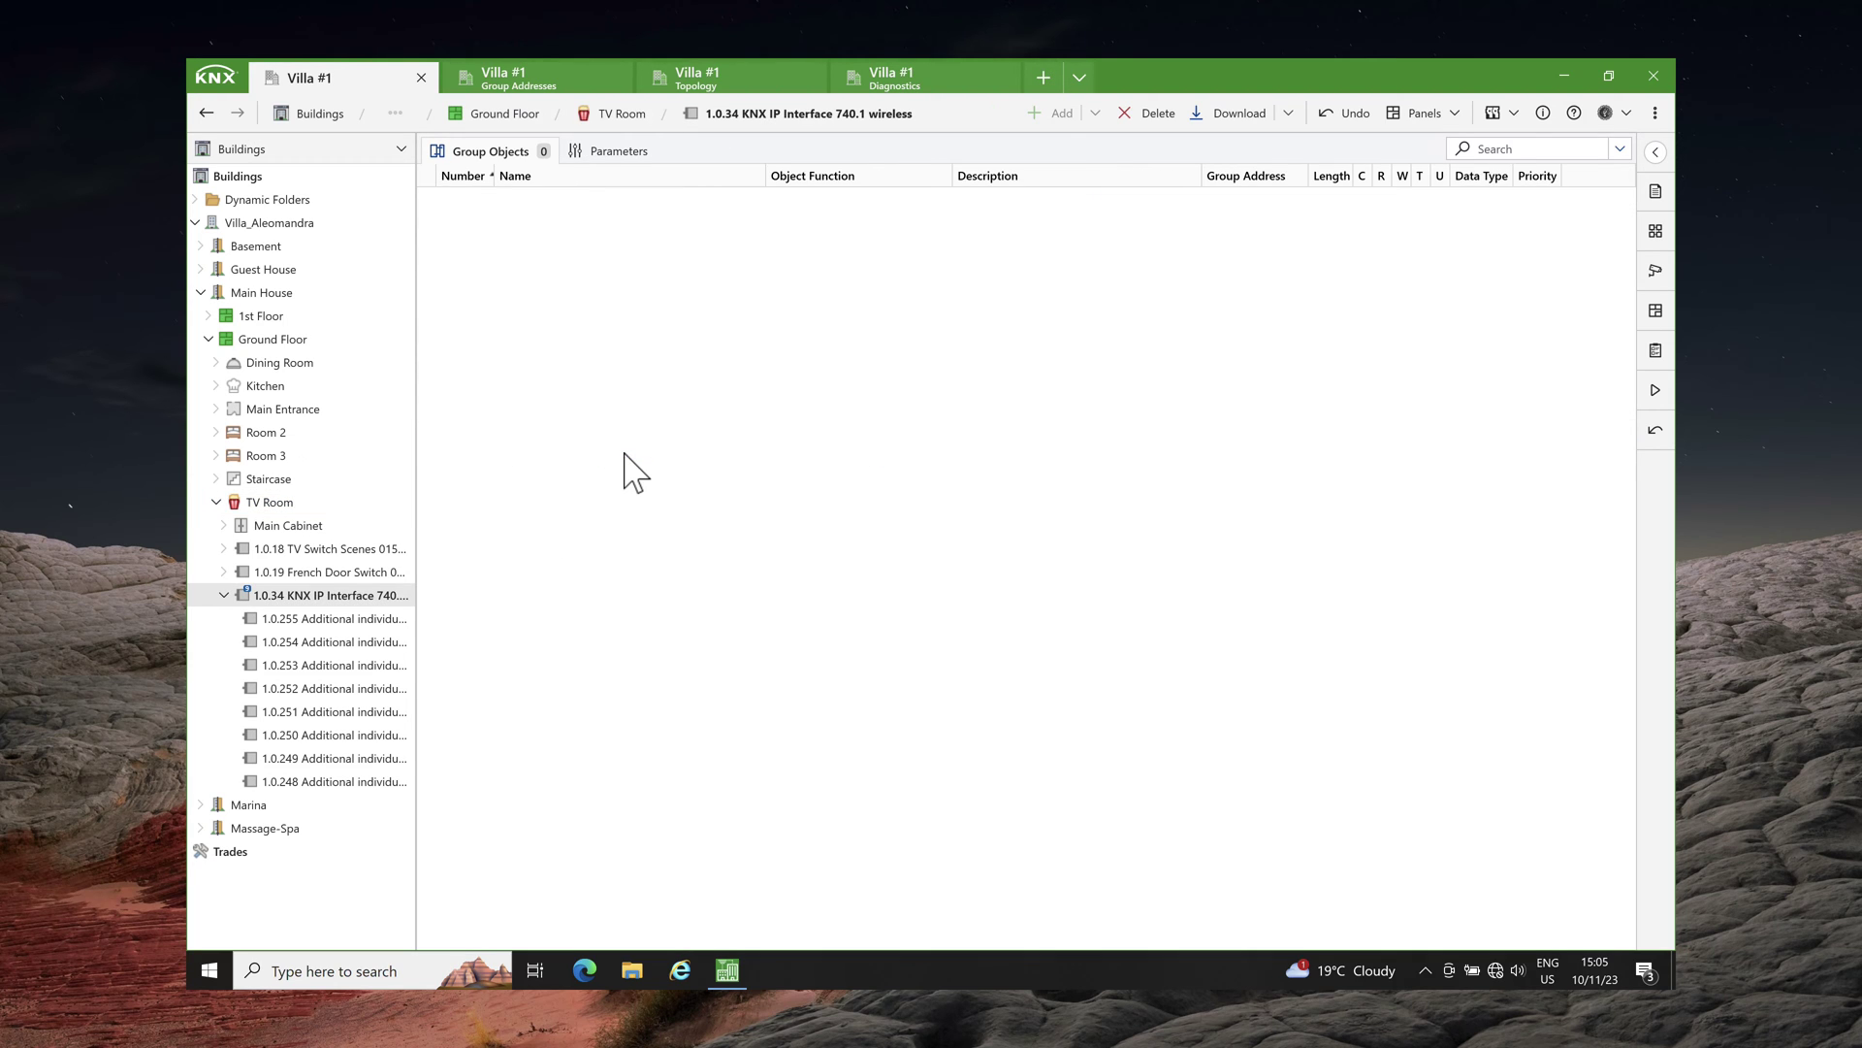
pyautogui.click(617, 152)
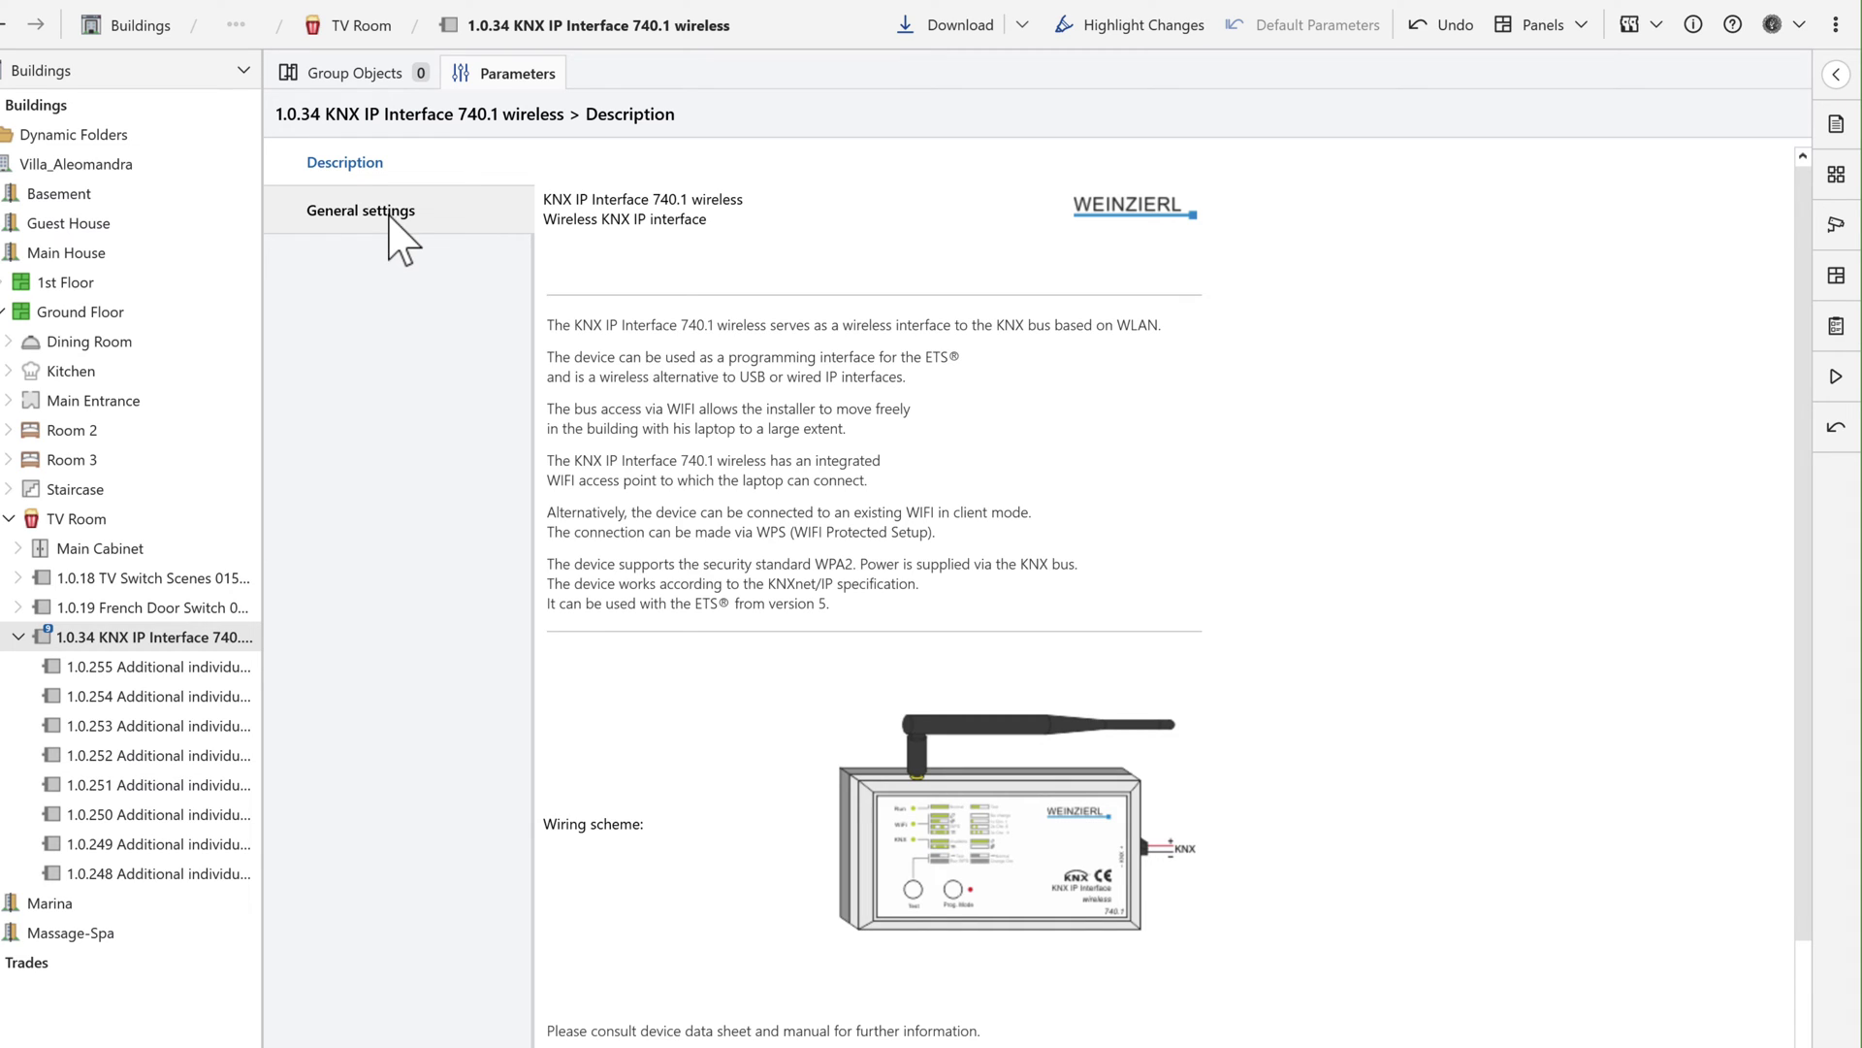
pyautogui.click(391, 219)
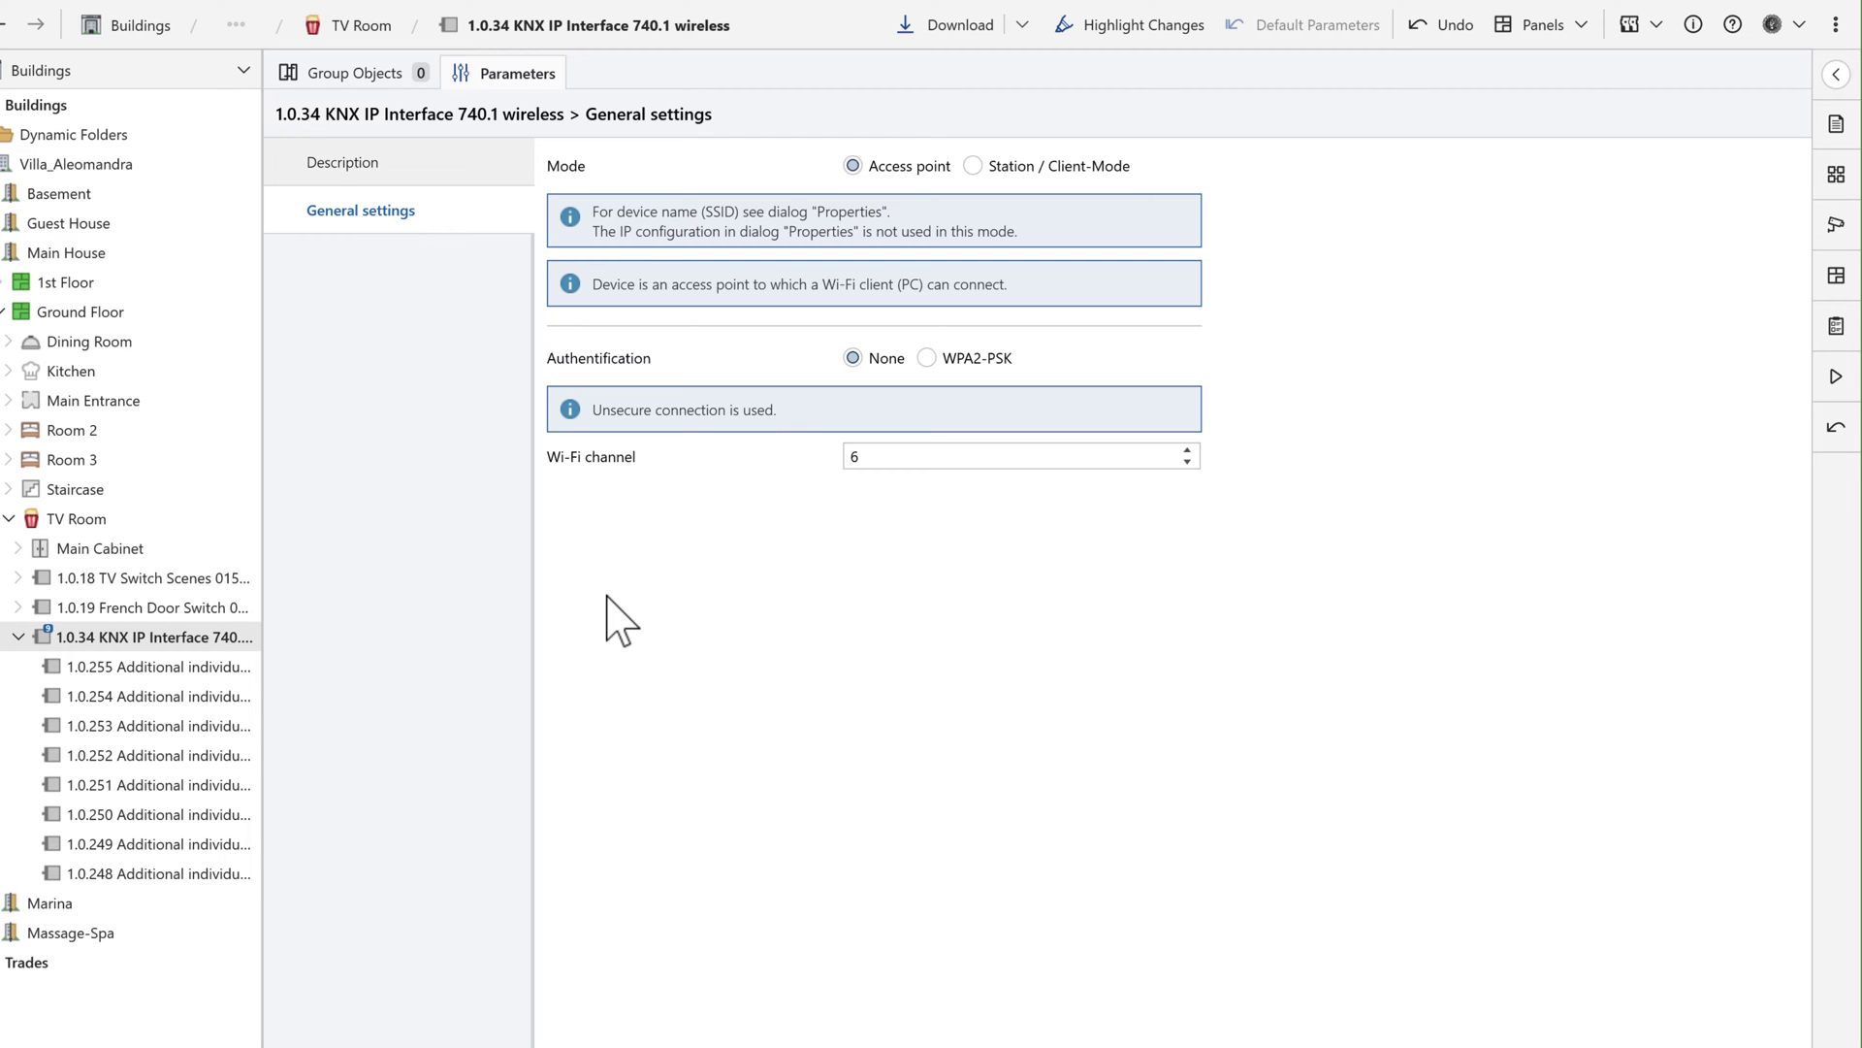
# Replace device 1.0.34's name with 'Poseidwn Tech' in its Properties panel
pyautogui.click(1837, 74)
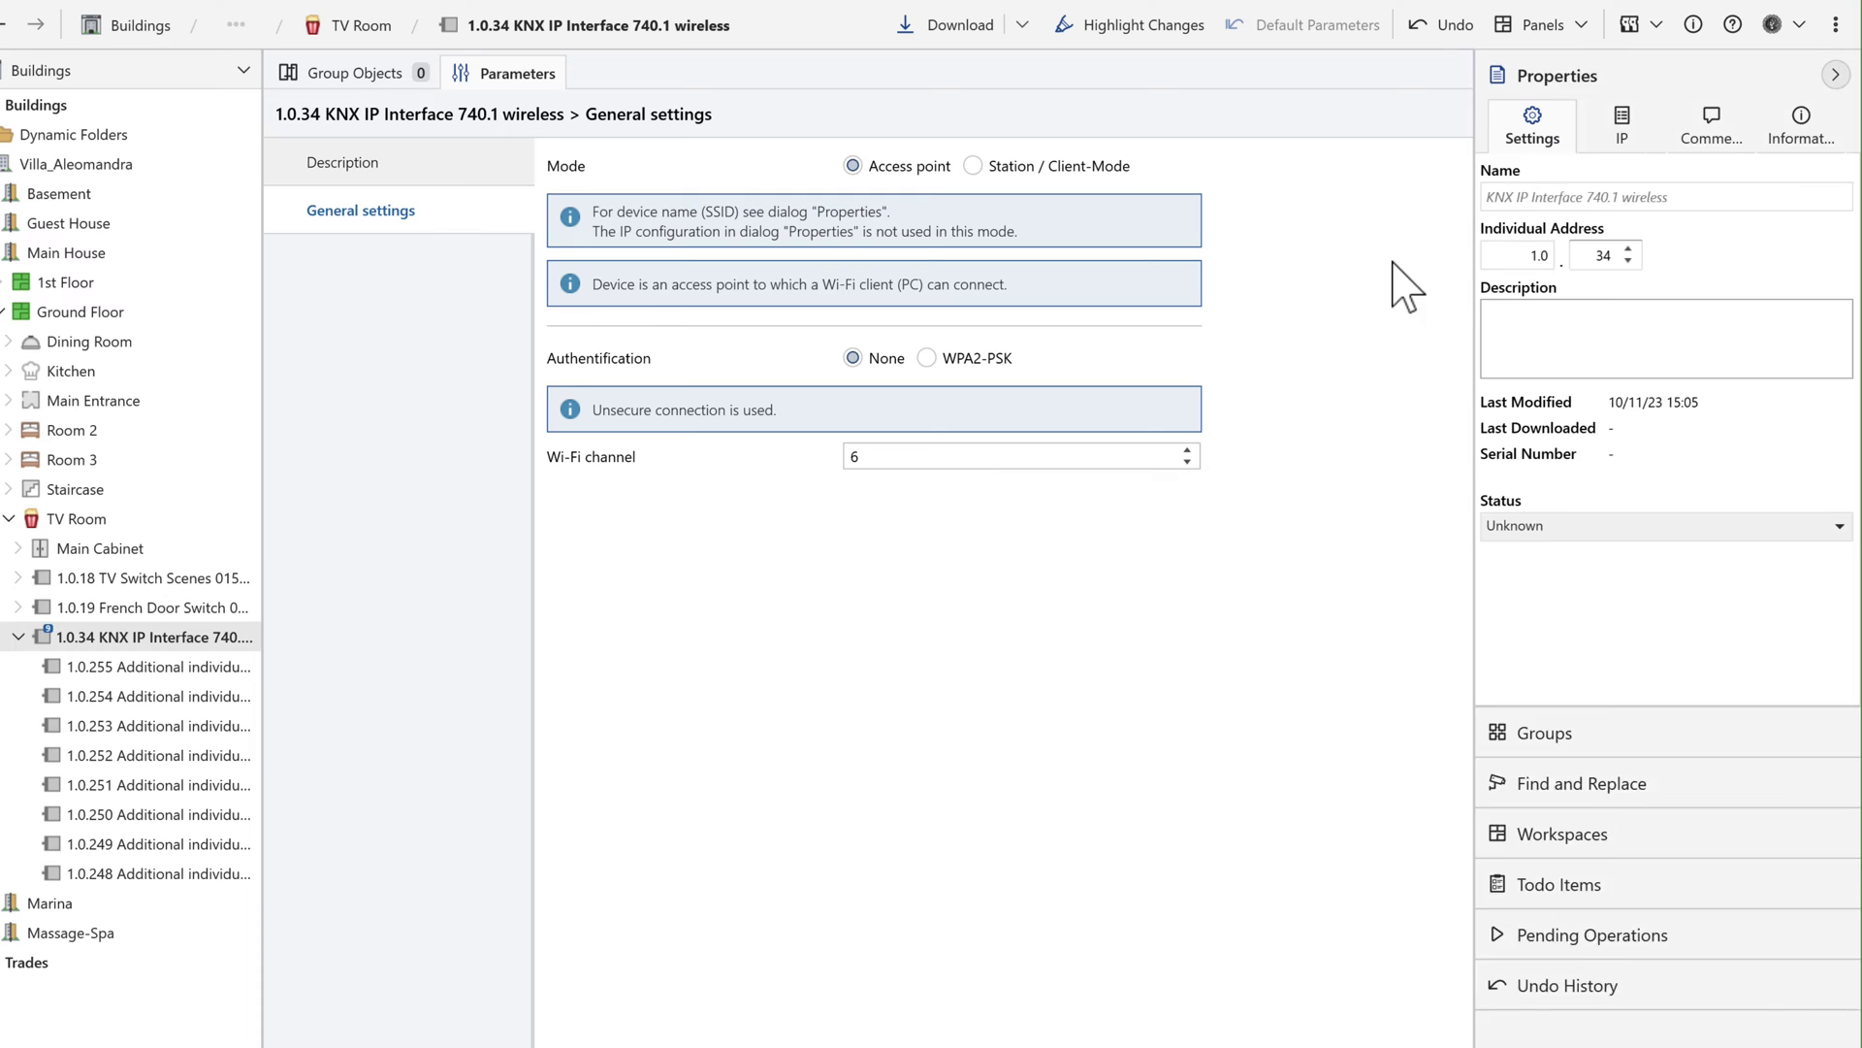
pyautogui.click(1642, 197)
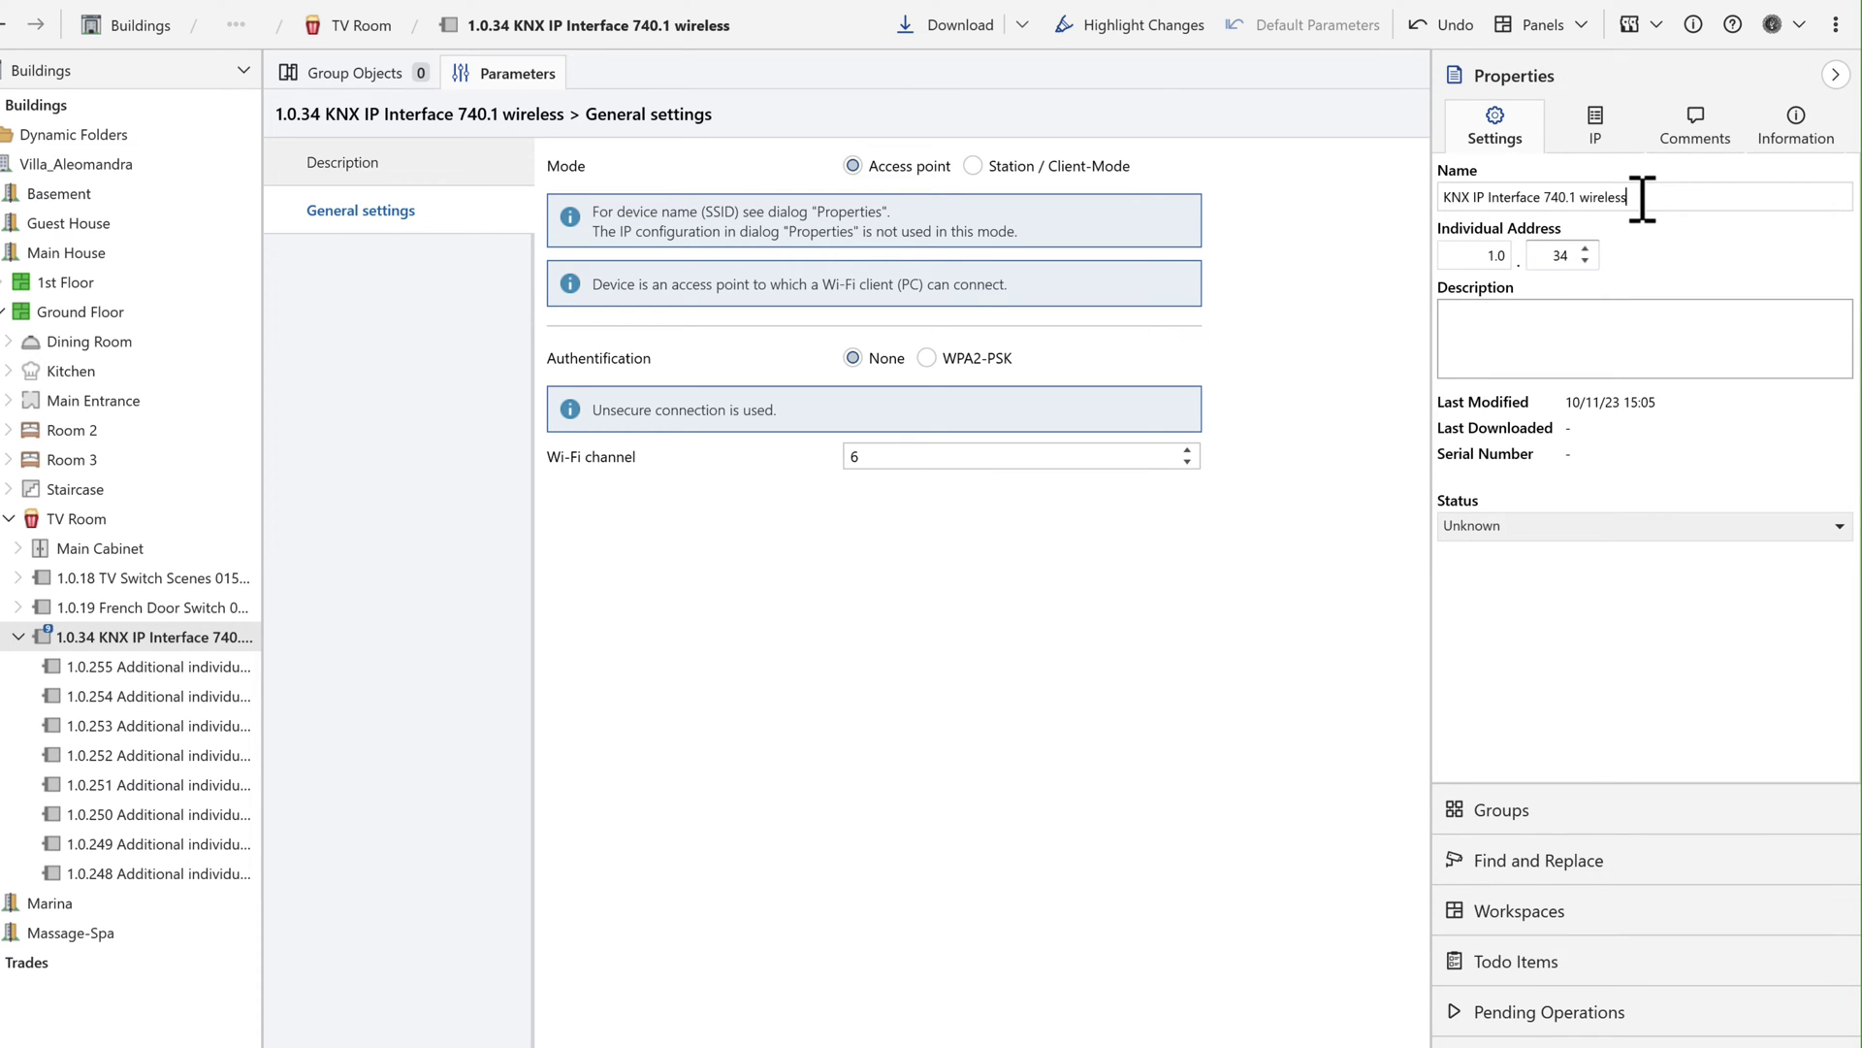
pyautogui.moveTo(1647, 198); pyautogui.dragTo(1443, 198)
pyautogui.write('Poseidwn Tech')
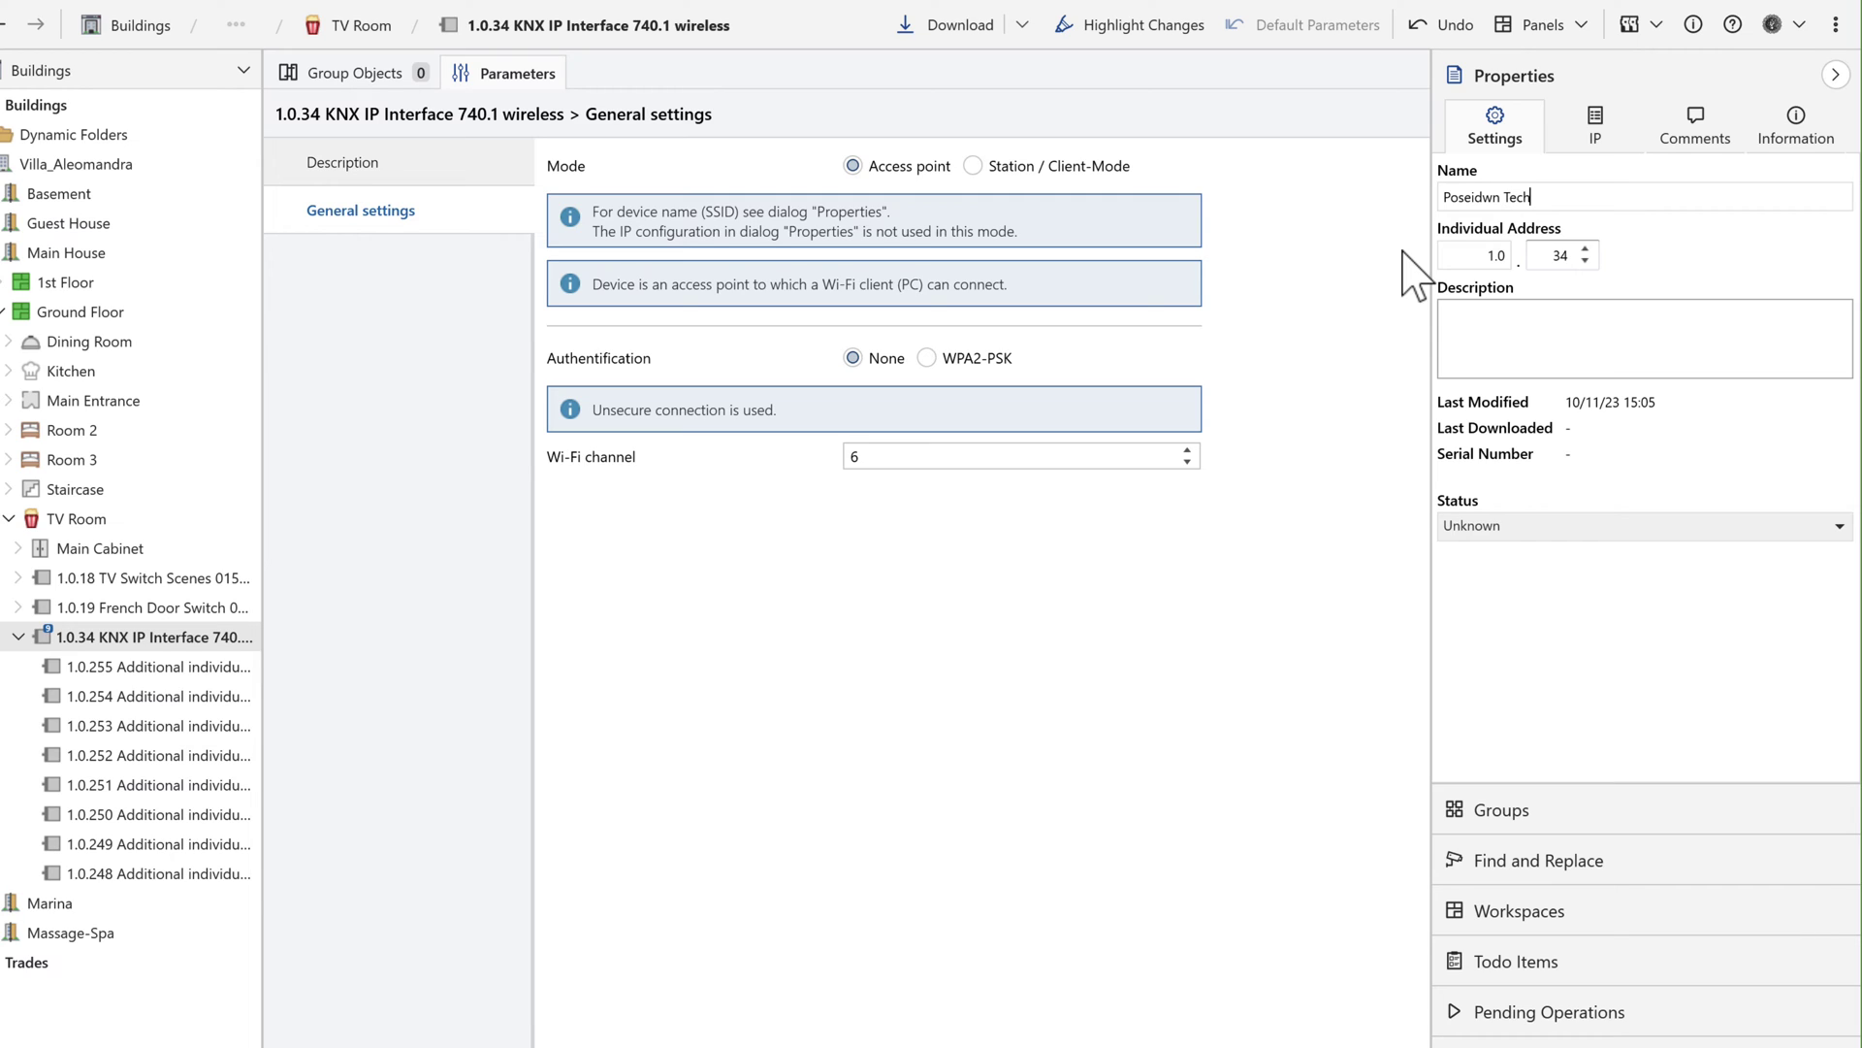
pyautogui.click(1552, 255)
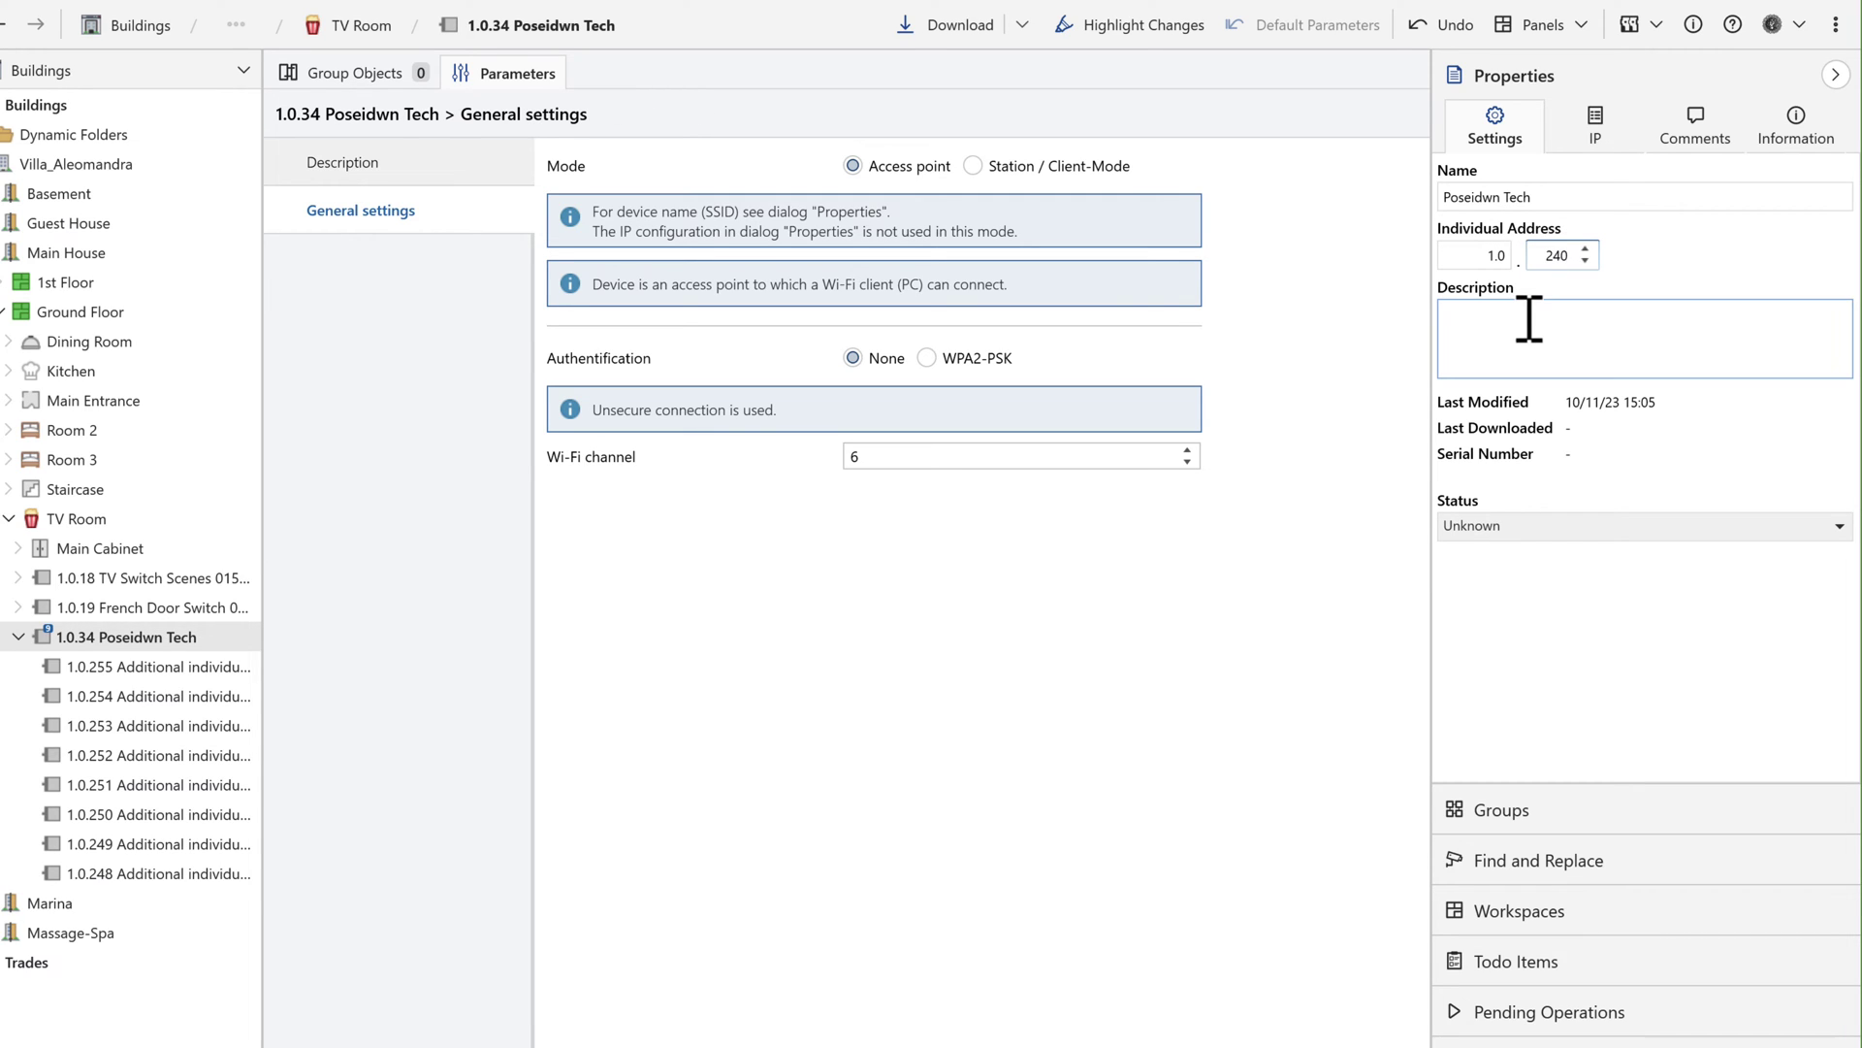
# Secure the interface's Wi-Fi with WPA2-PSK and a key, using channel 11
pyautogui.click(927, 357)
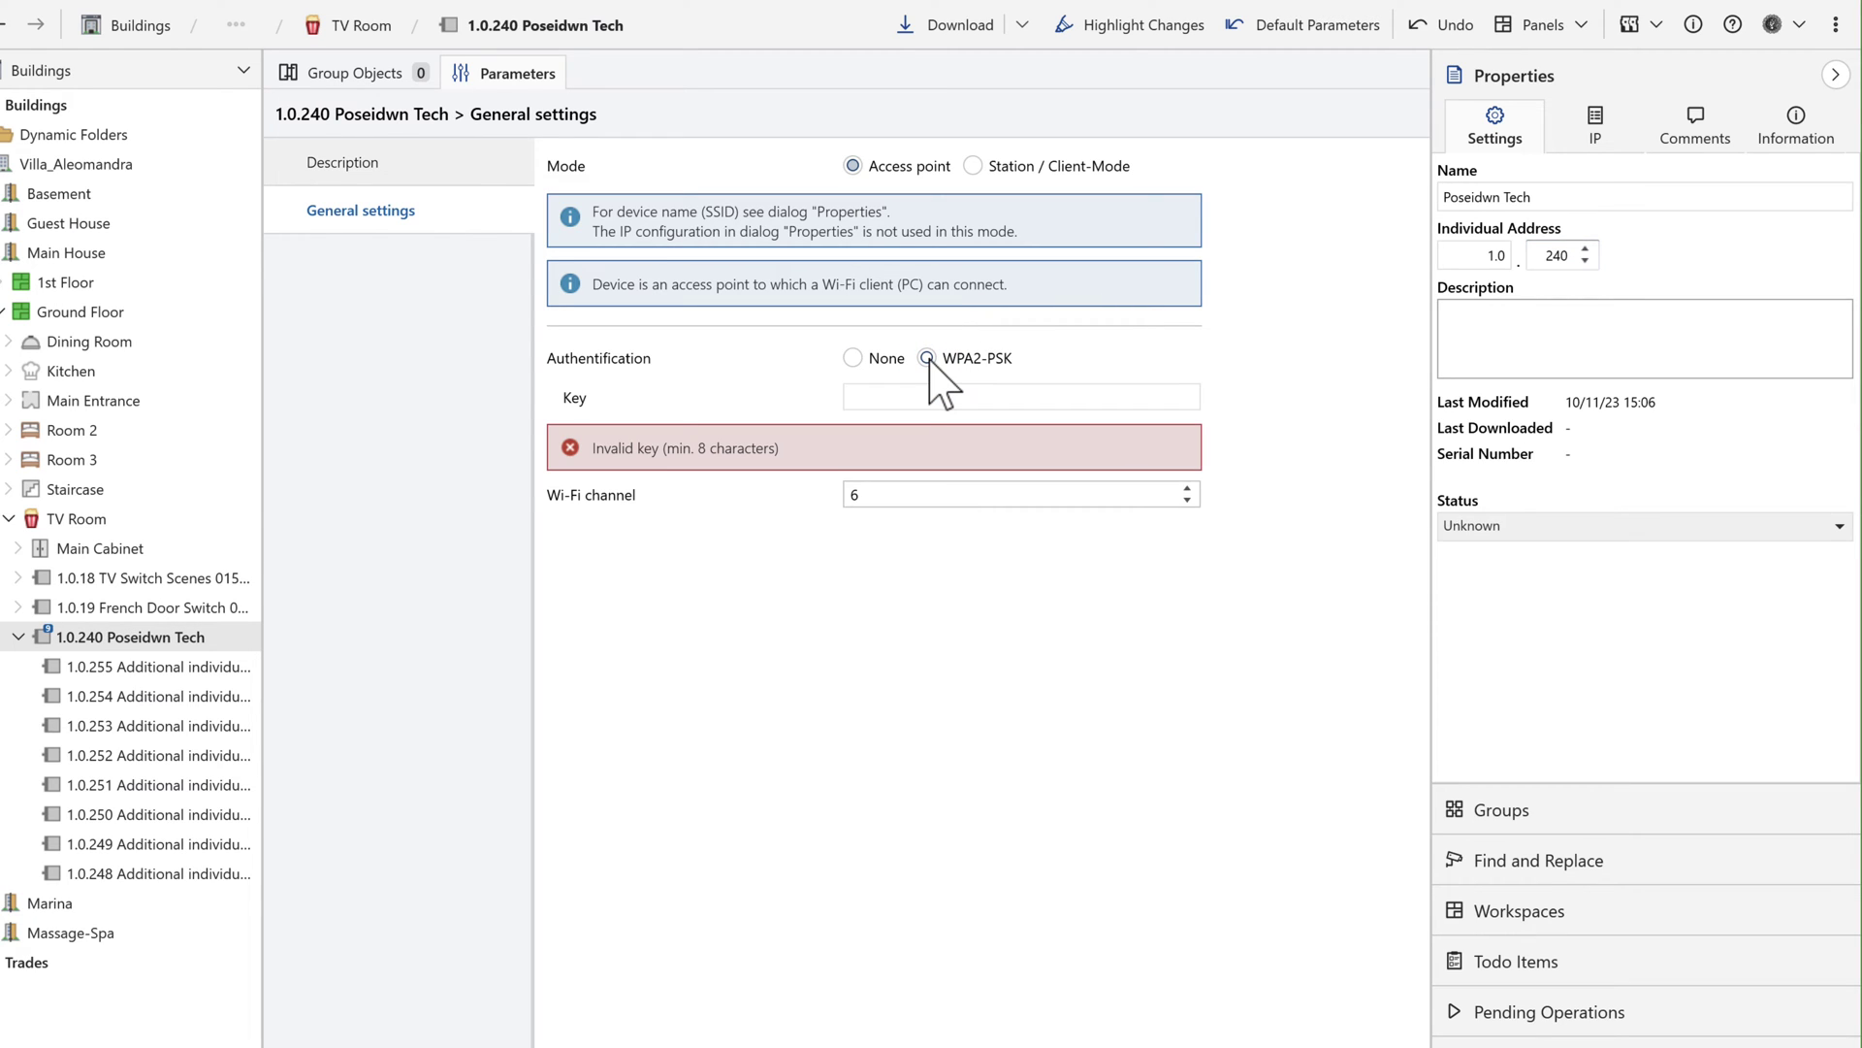
pyautogui.click(912, 398)
pyautogui.click(897, 494)
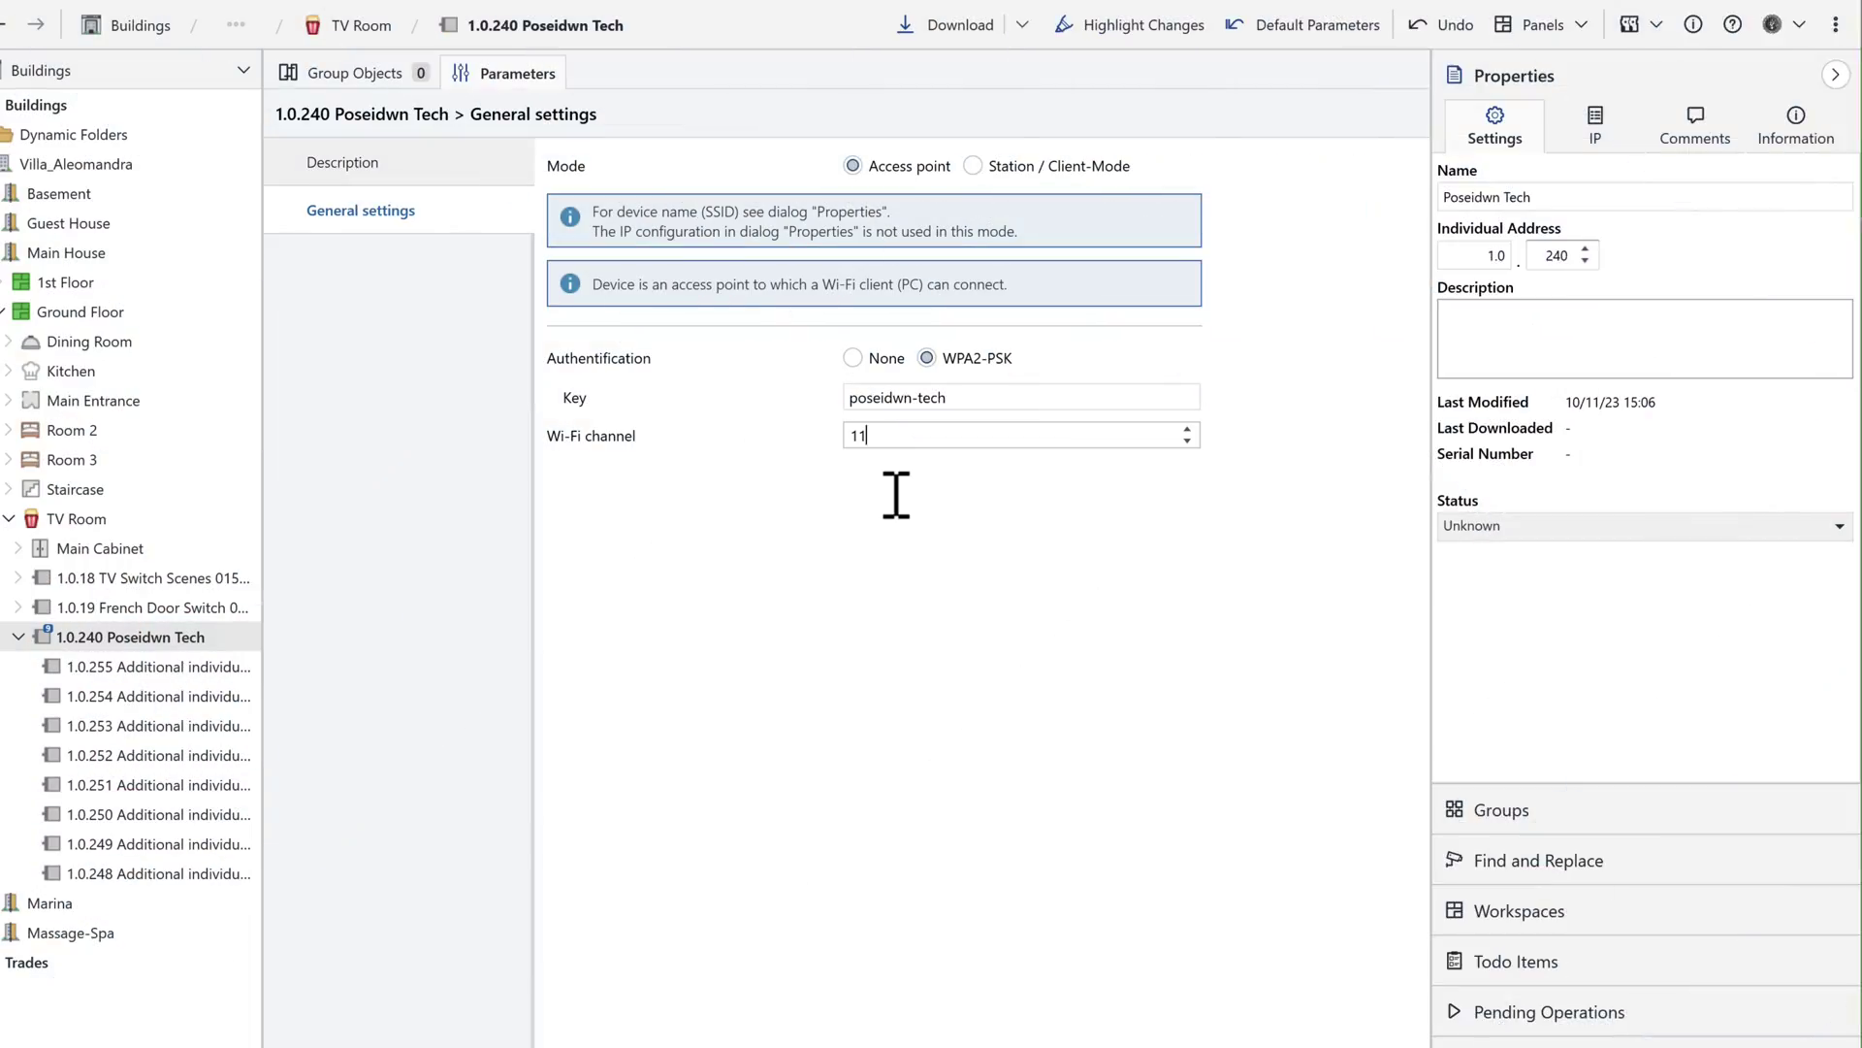
# Rename the device to KNX IP Interface 740.1 and review its IP settings
pyautogui.doubleClick(1563, 197)
pyautogui.click(1601, 124)
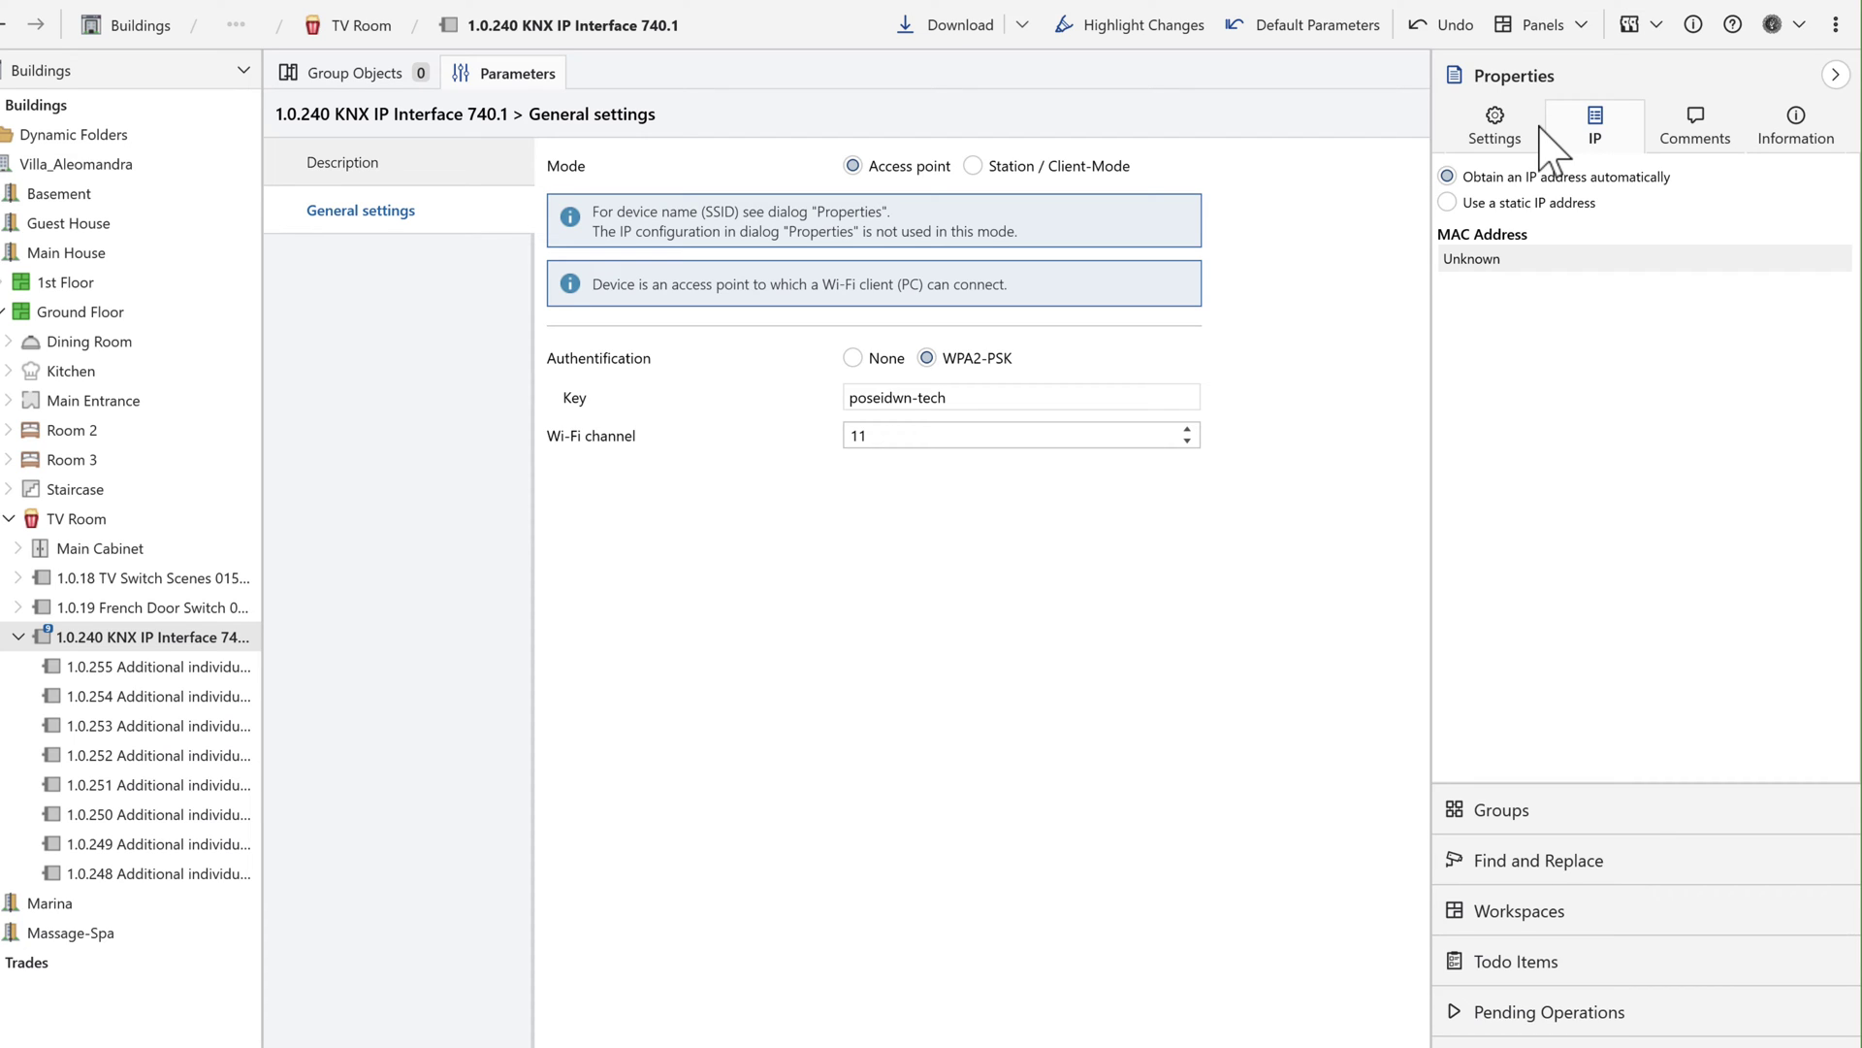
pyautogui.click(1494, 128)
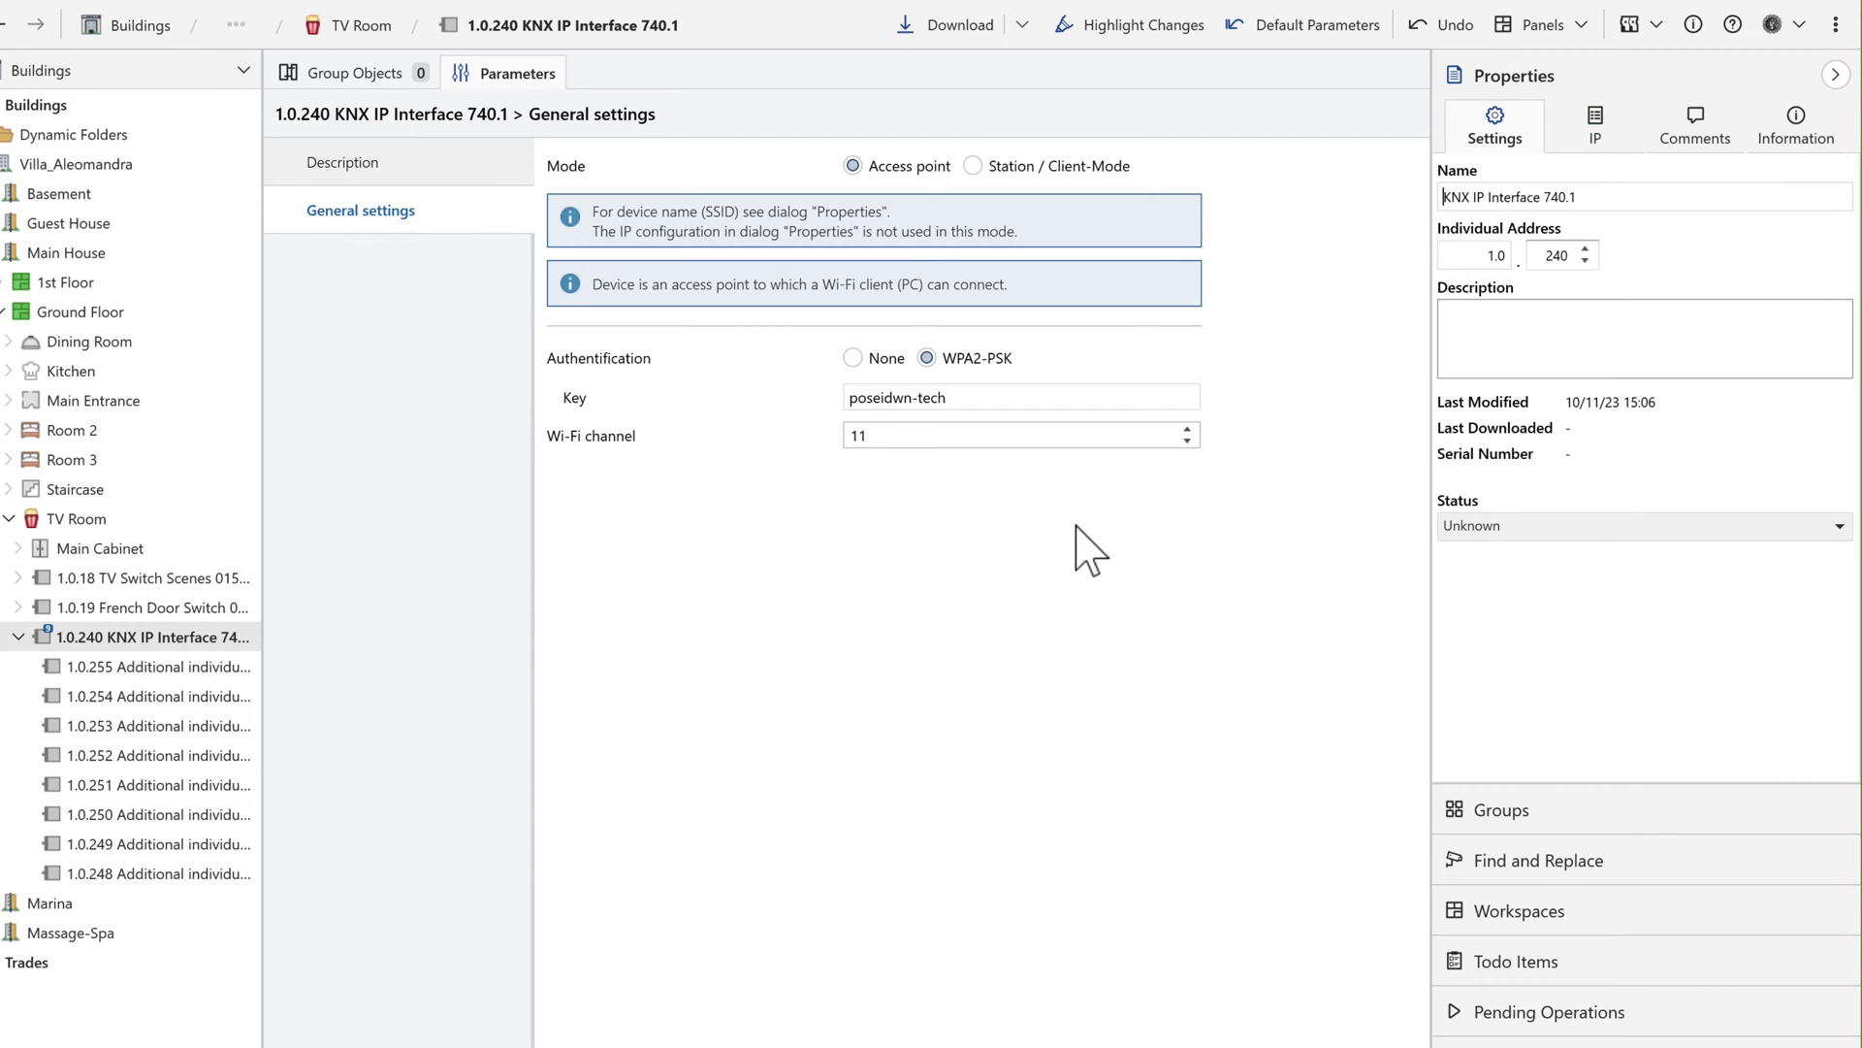
# Join the KNX IP Interface 740.1 Wi-Fi network from the macOS menu bar
pyautogui.moveTo(1232, 24)
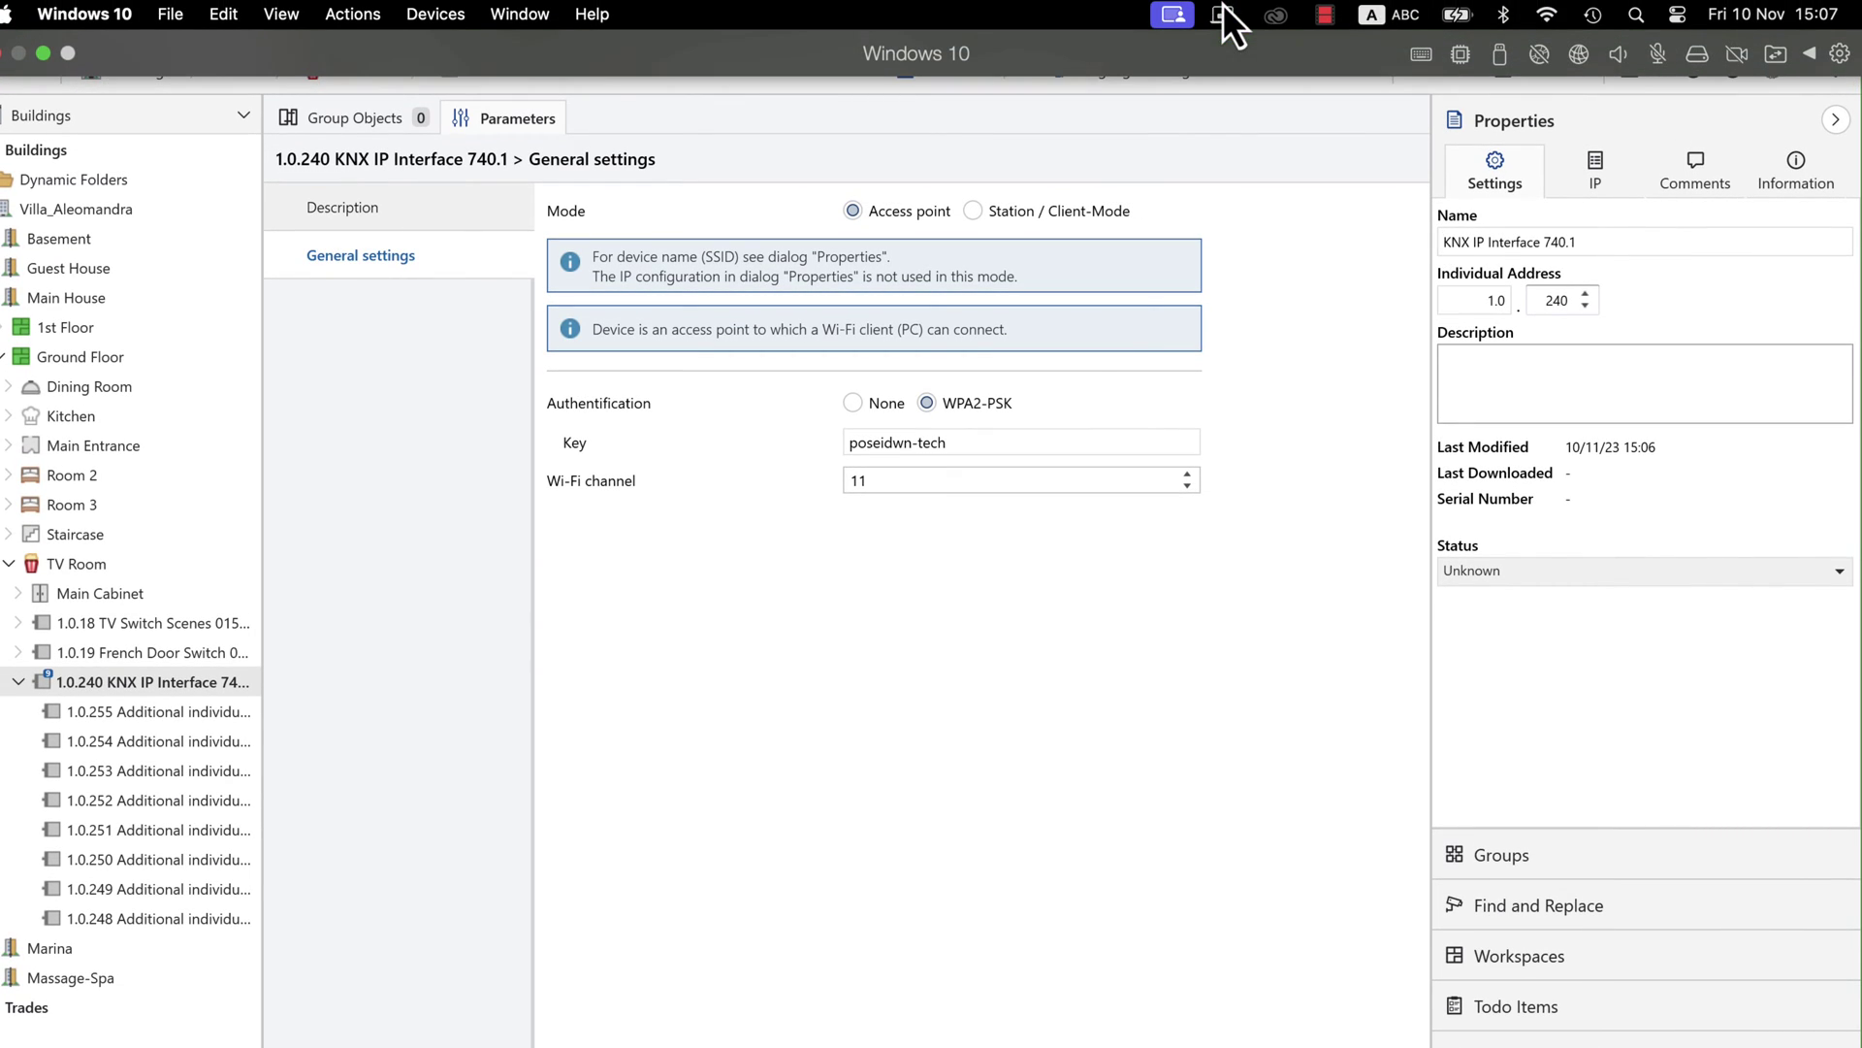
pyautogui.click(1548, 16)
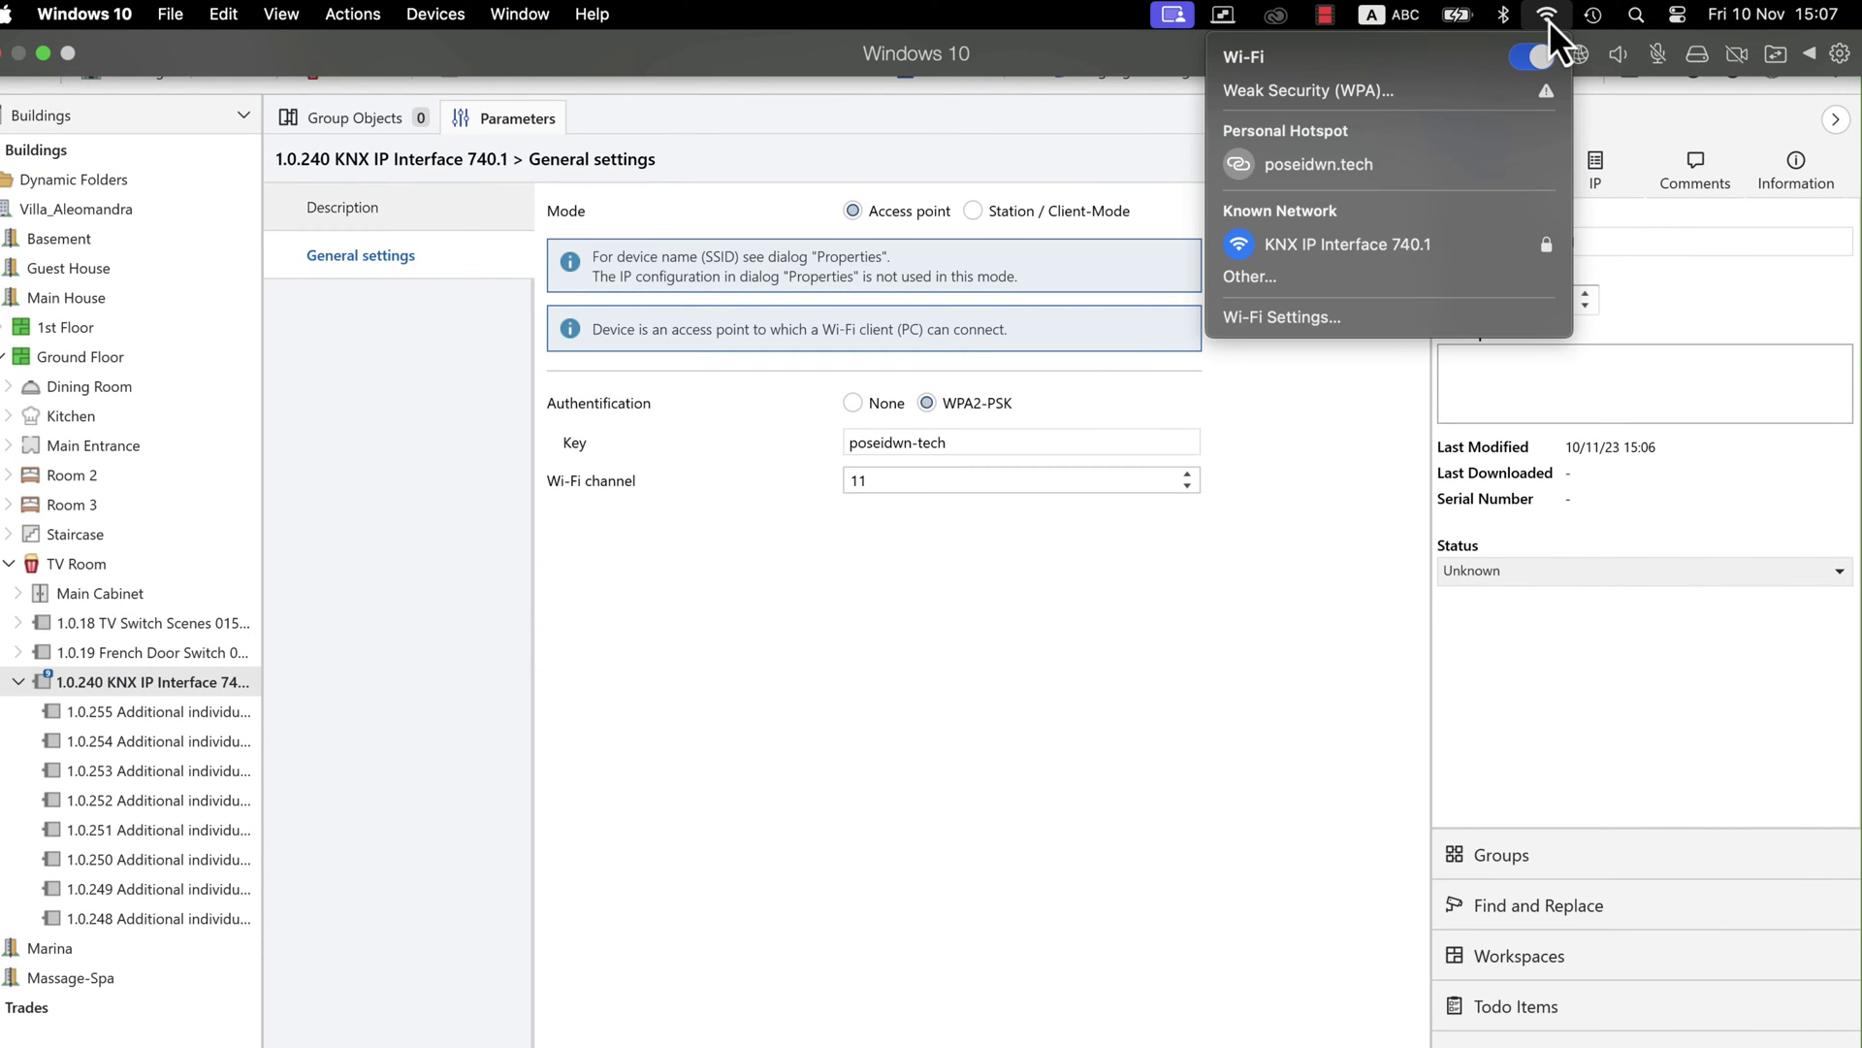
pyautogui.click(1377, 258)
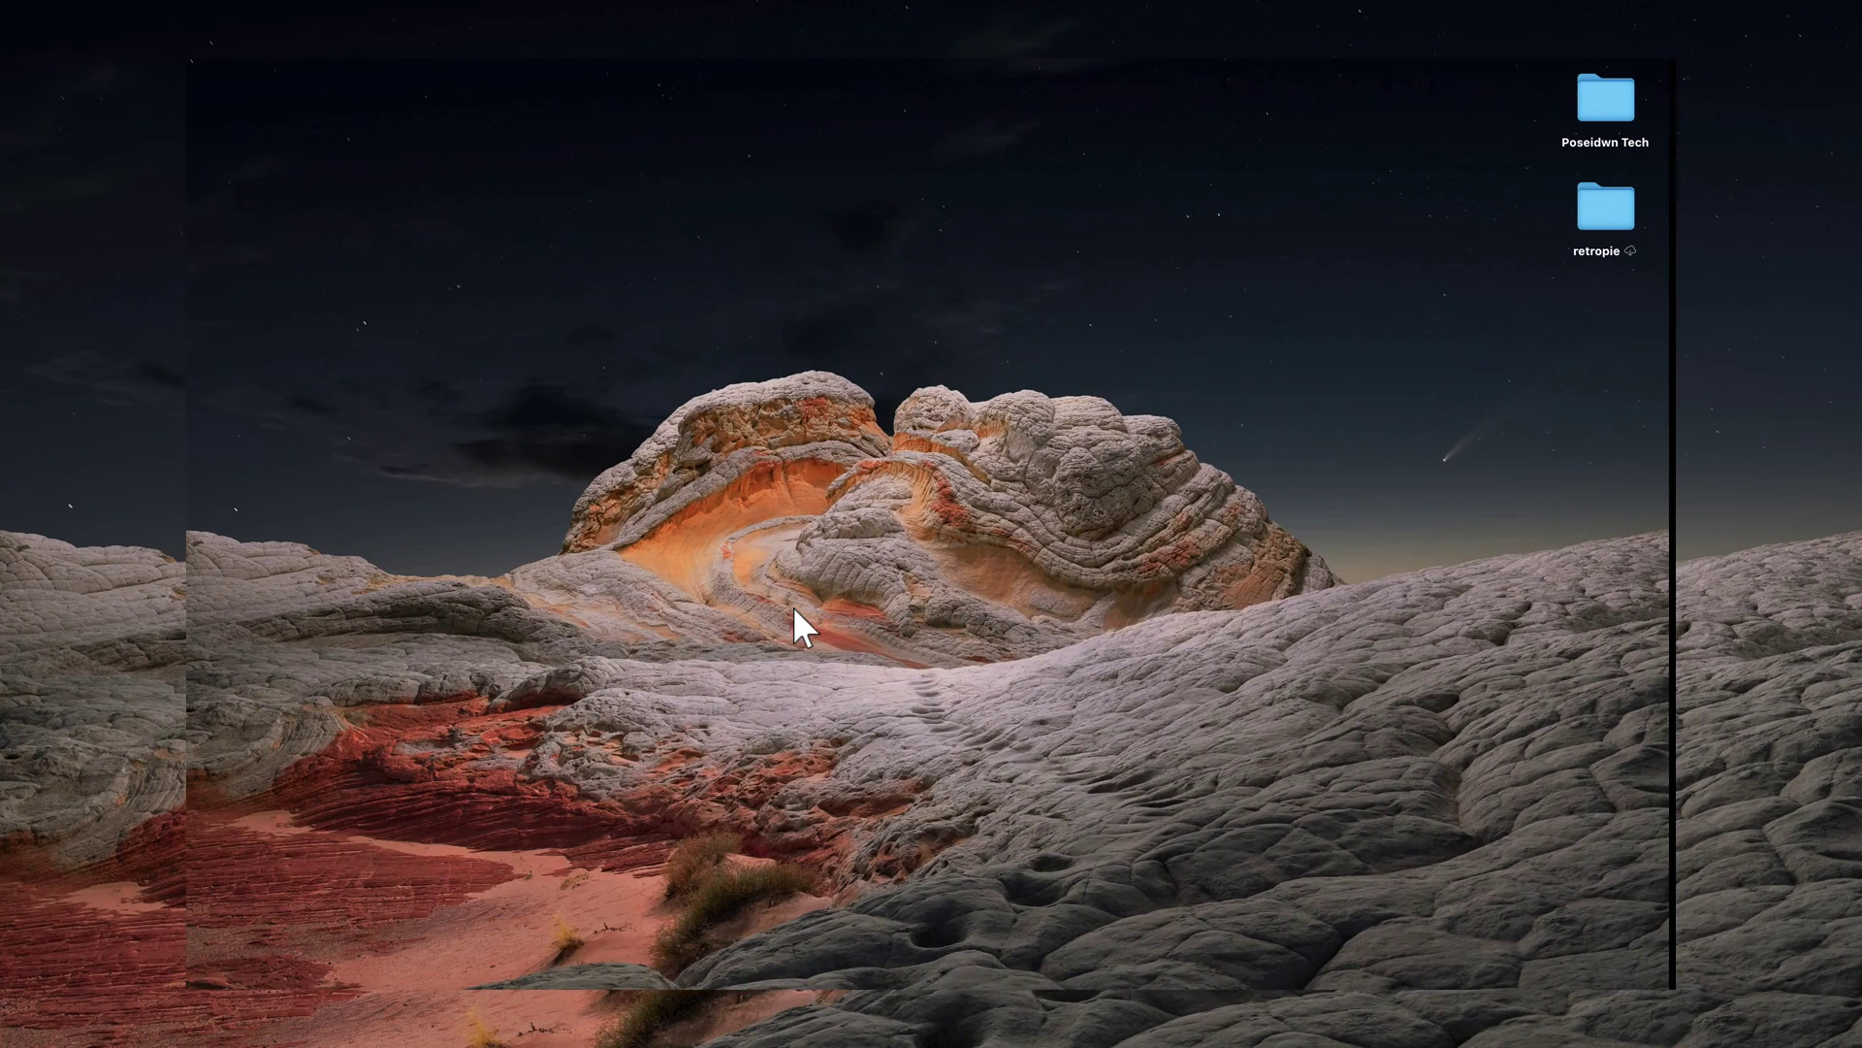
# Open Safari full-size and try loading YouTube from the favourites
pyautogui.click(479, 962)
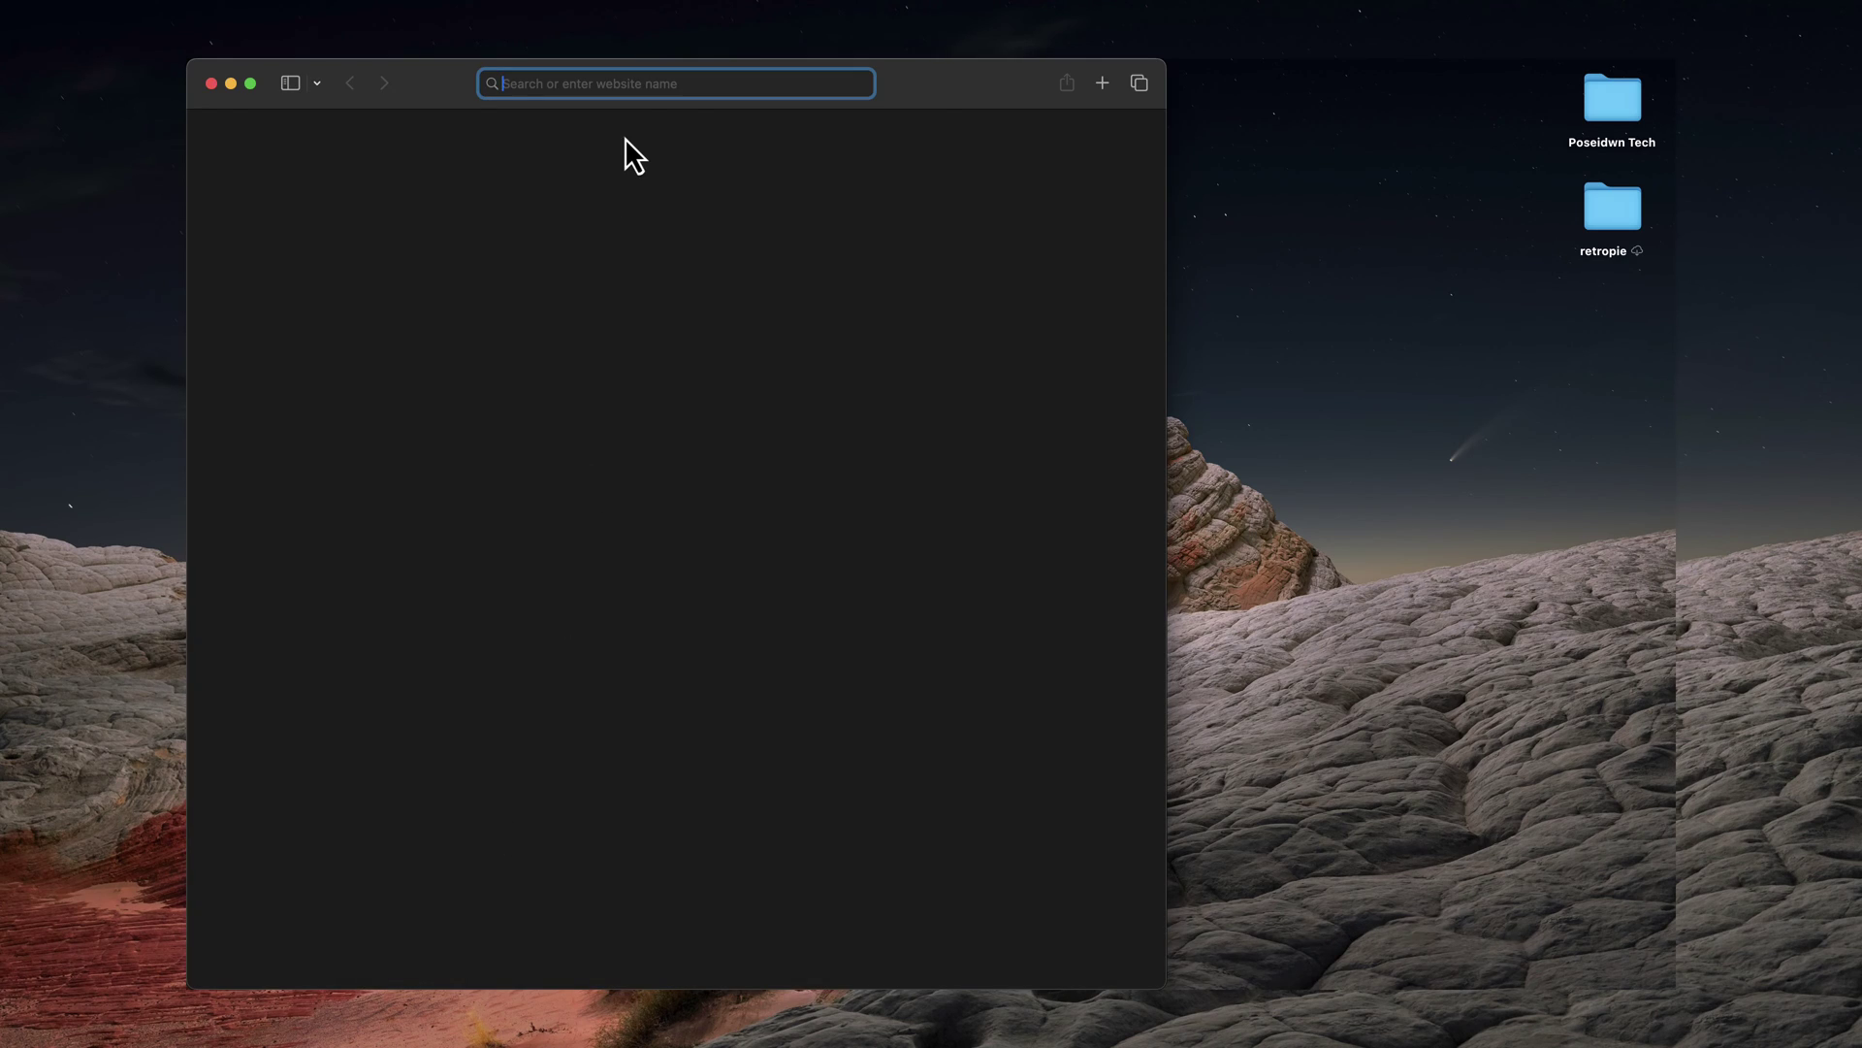
pyautogui.click(251, 85)
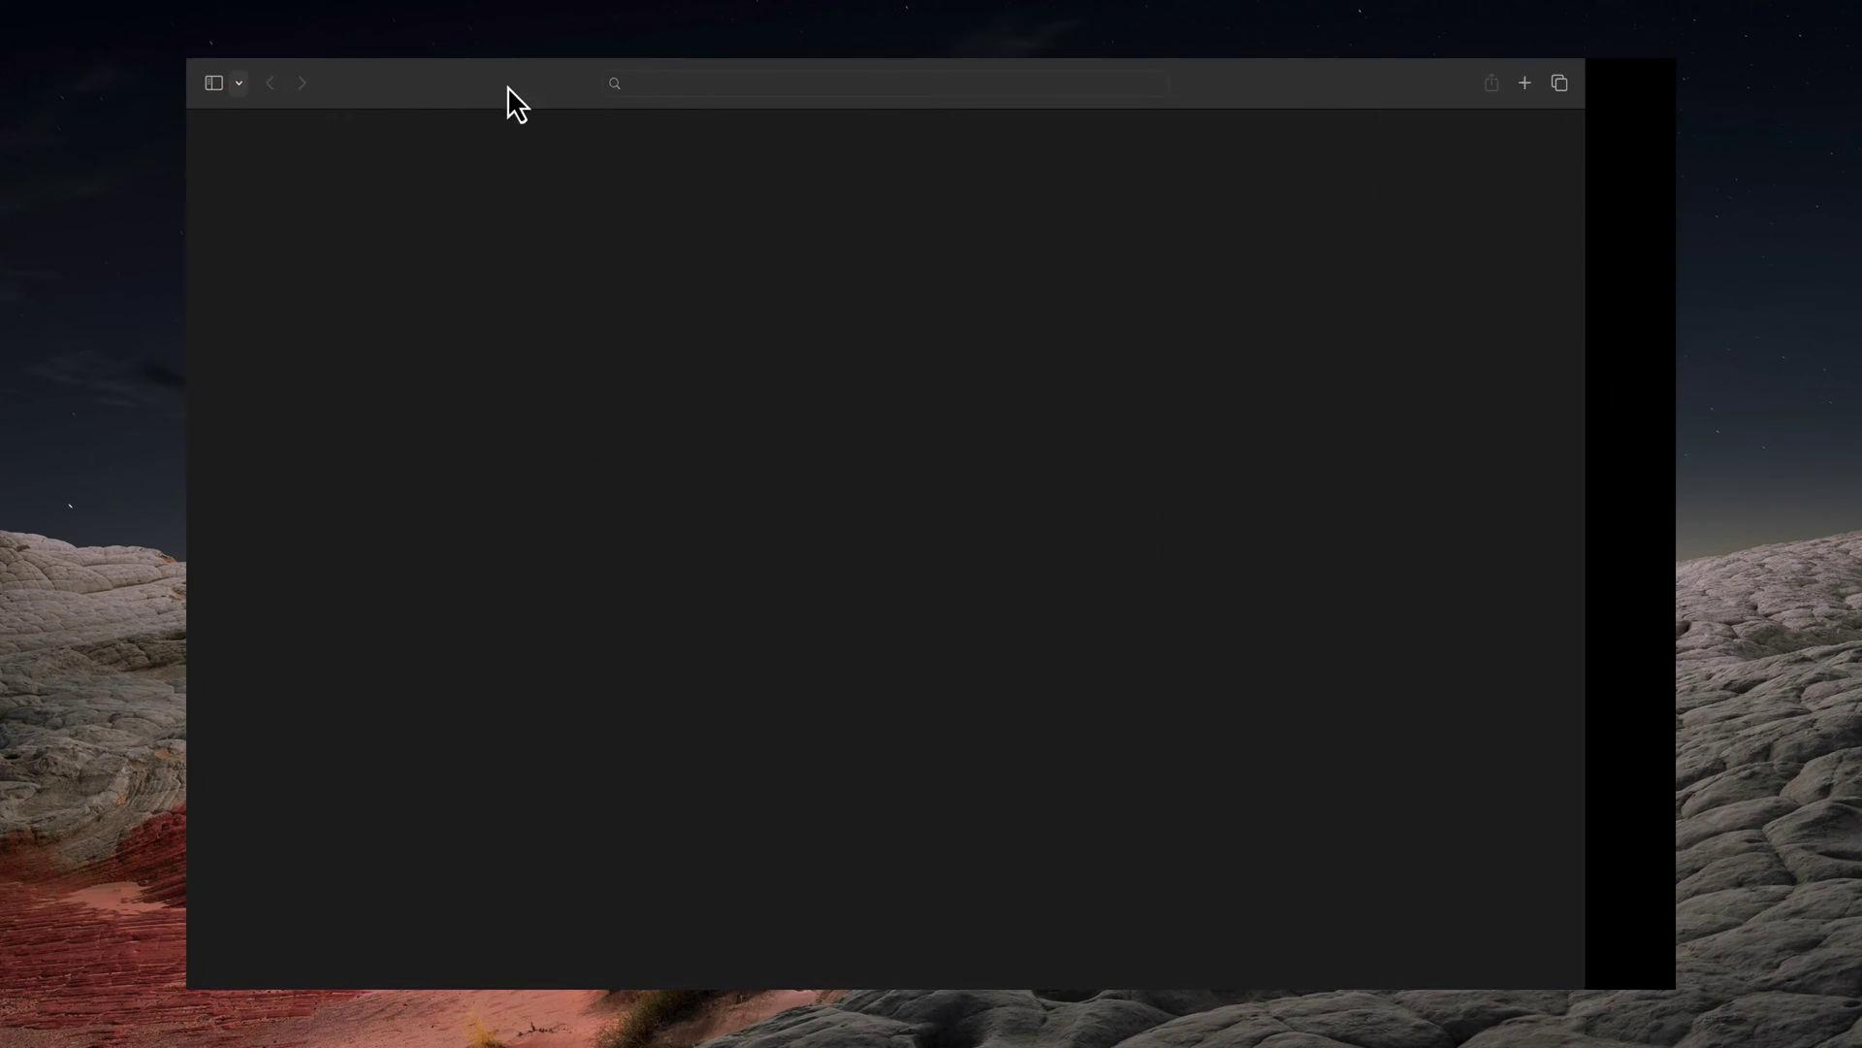
pyautogui.click(689, 83)
pyautogui.click(757, 216)
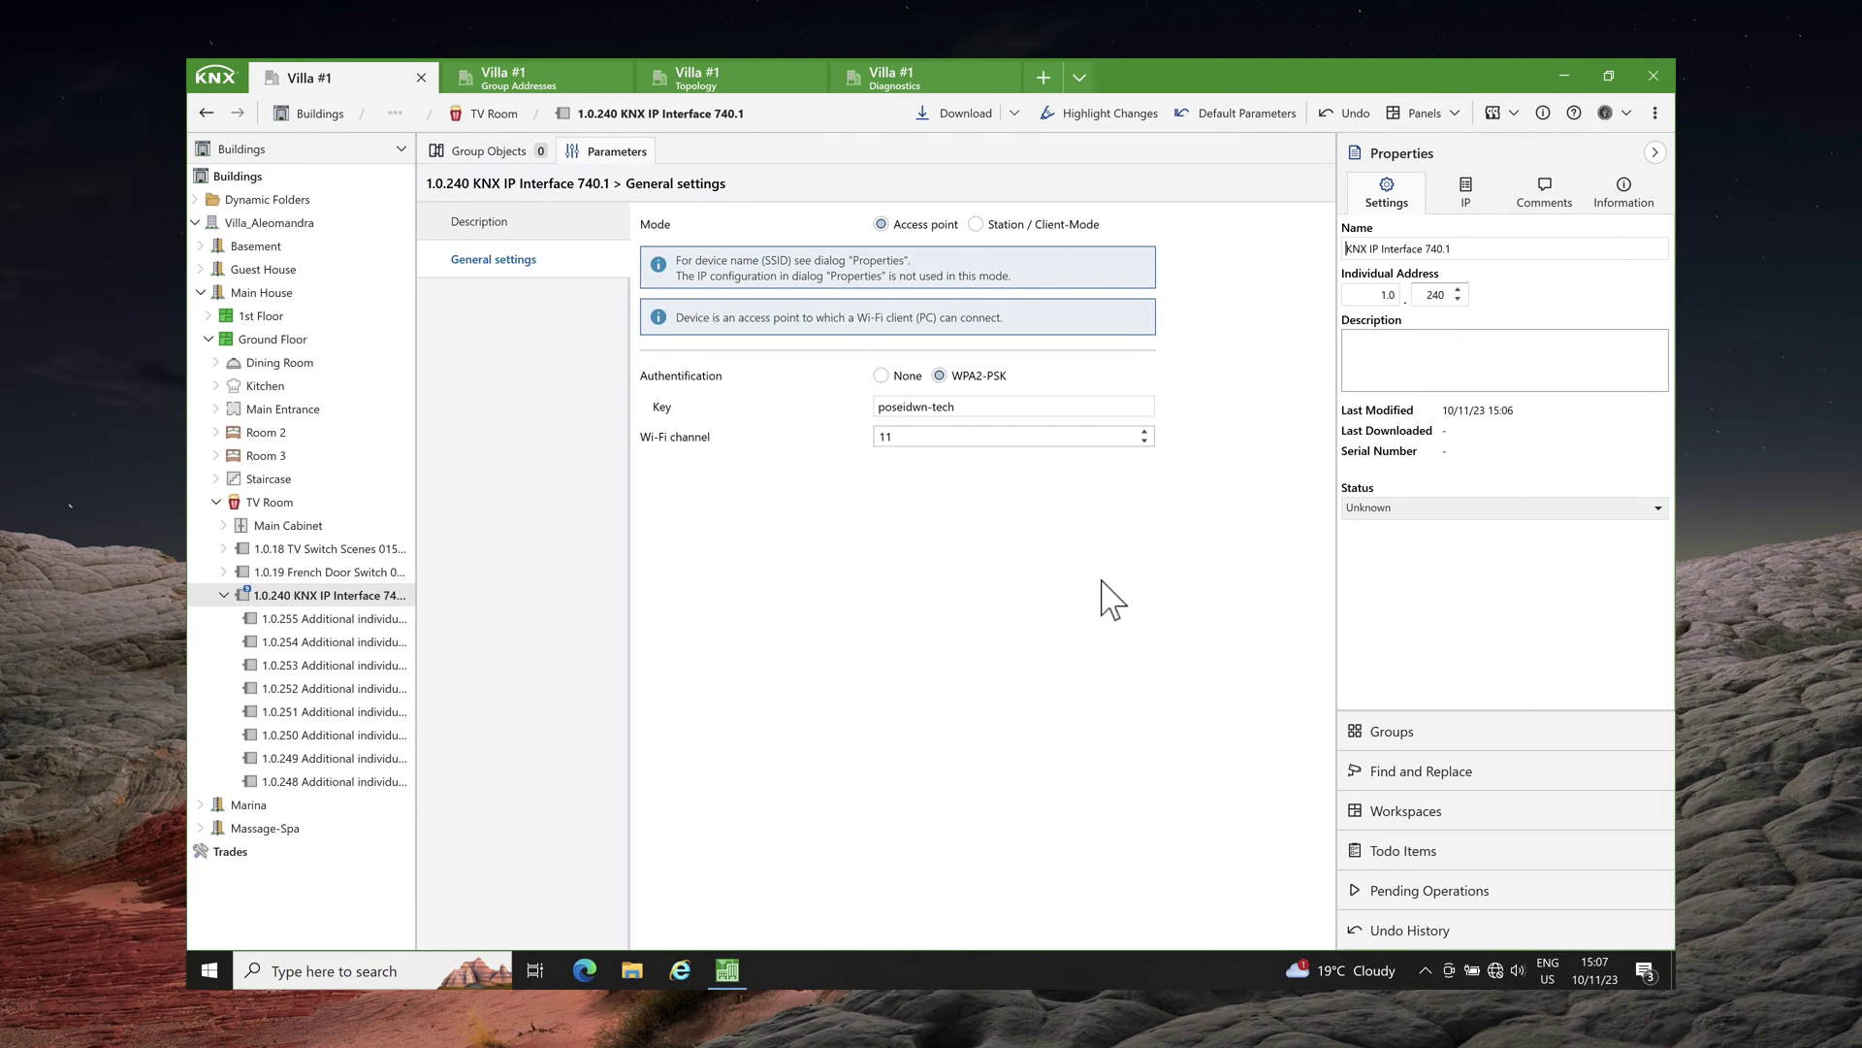
# Start an Online Catalog update from ETS Settings, then close Settings back to the parameters
pyautogui.click(1655, 112)
pyautogui.click(1610, 148)
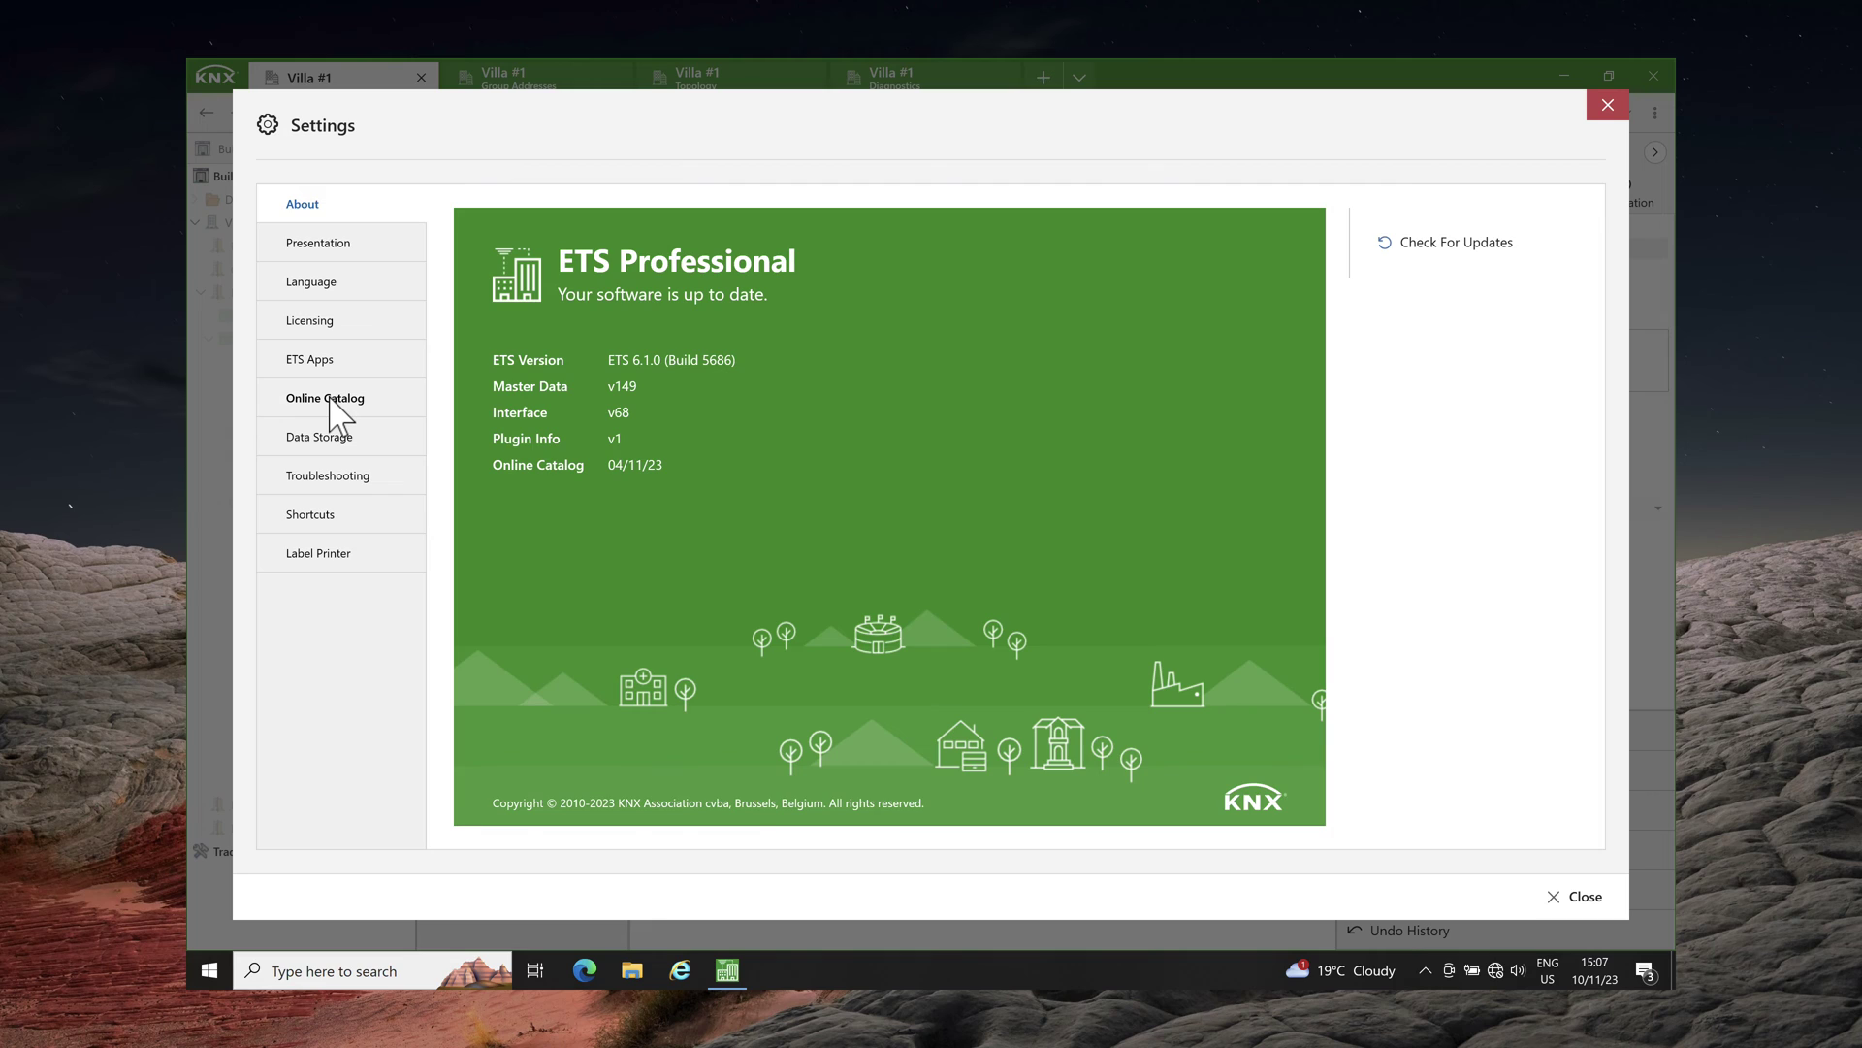
pyautogui.click(327, 399)
pyautogui.click(472, 262)
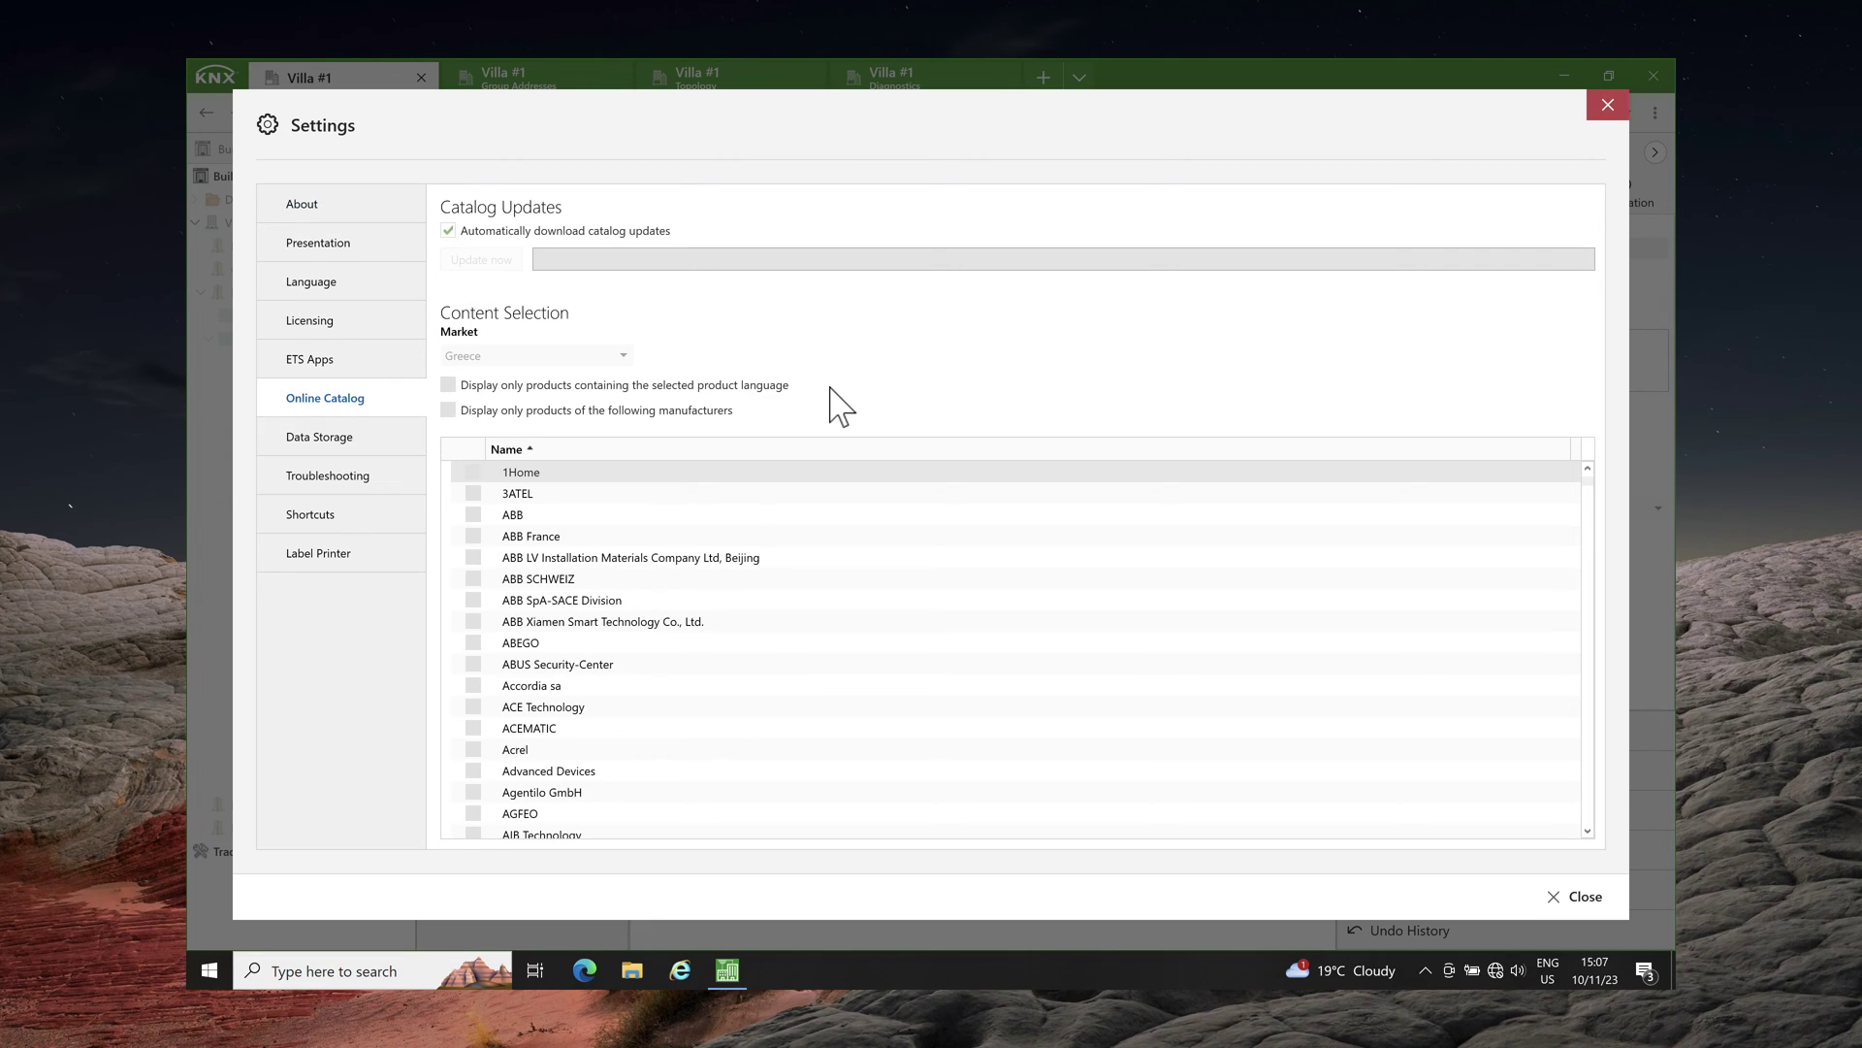
pyautogui.click(1563, 894)
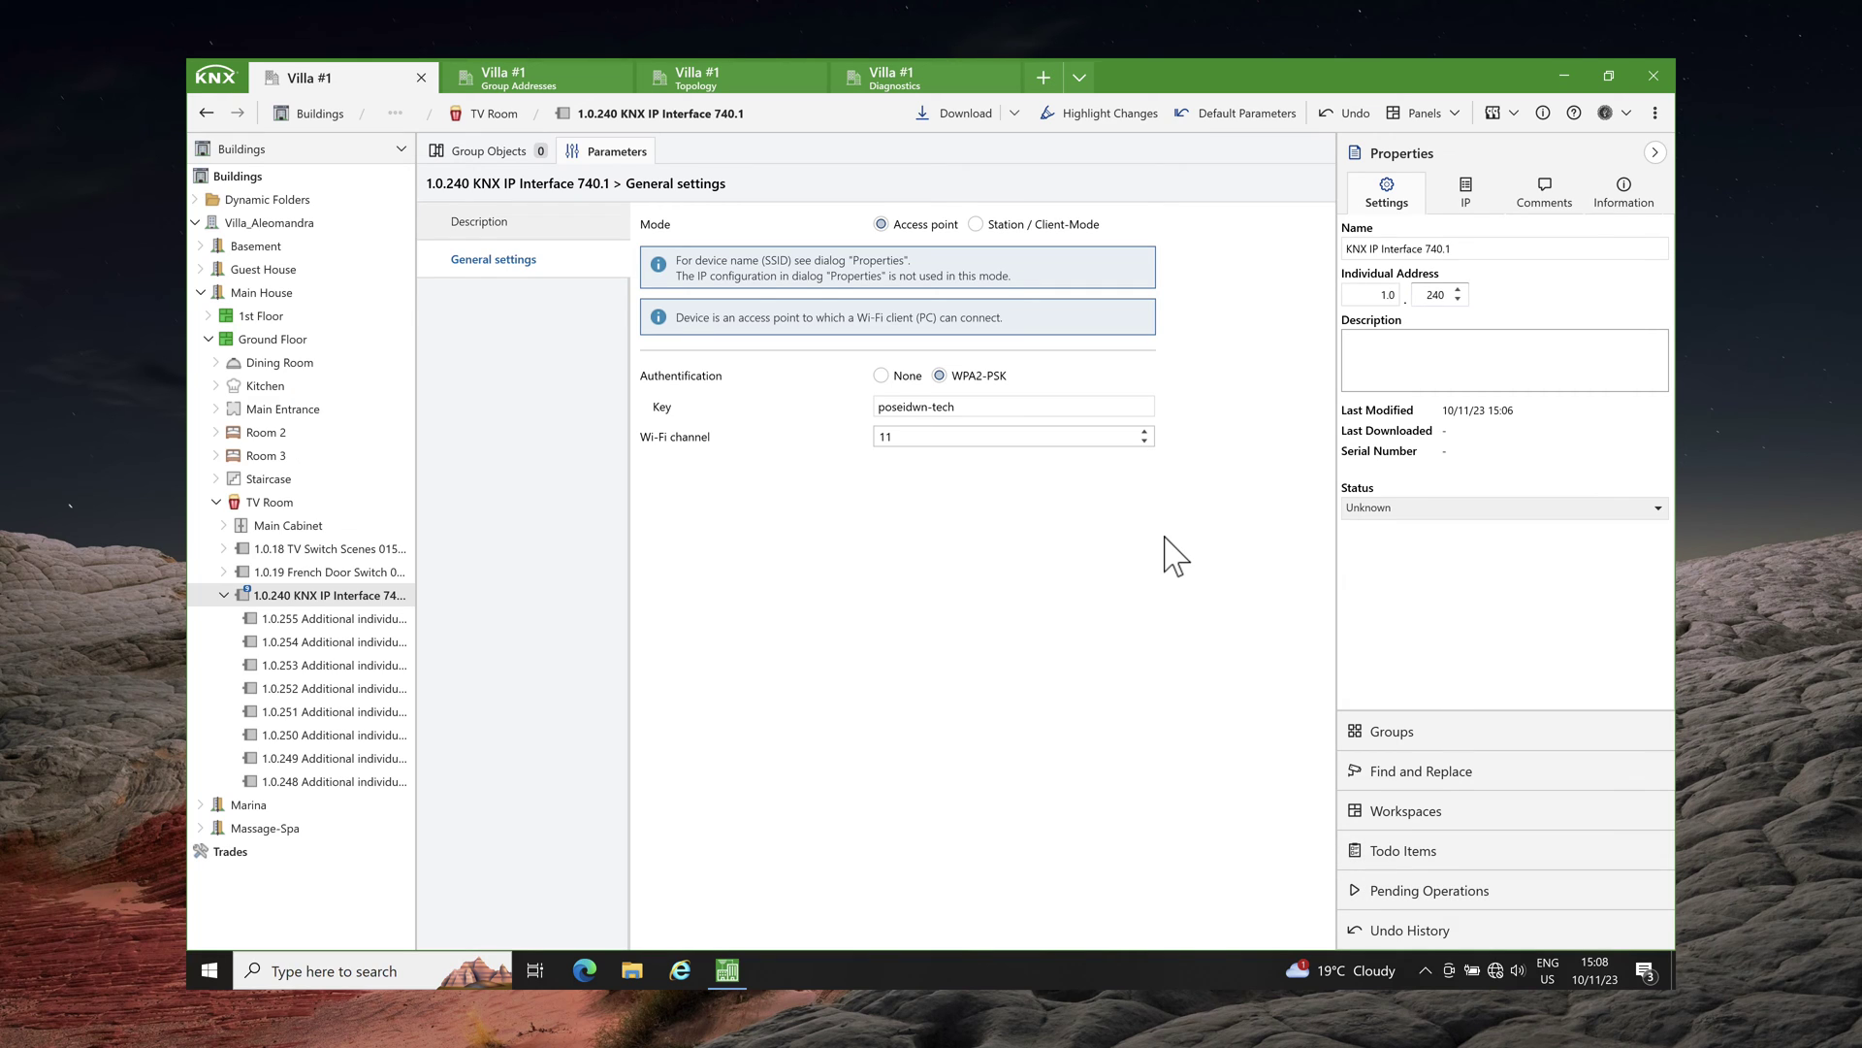
# Switch the 1.0.240 interface to Station/Client mode on SSID poseidwn.tech with its WPA2 key, leaving WPS Disabled
pyautogui.click(976, 224)
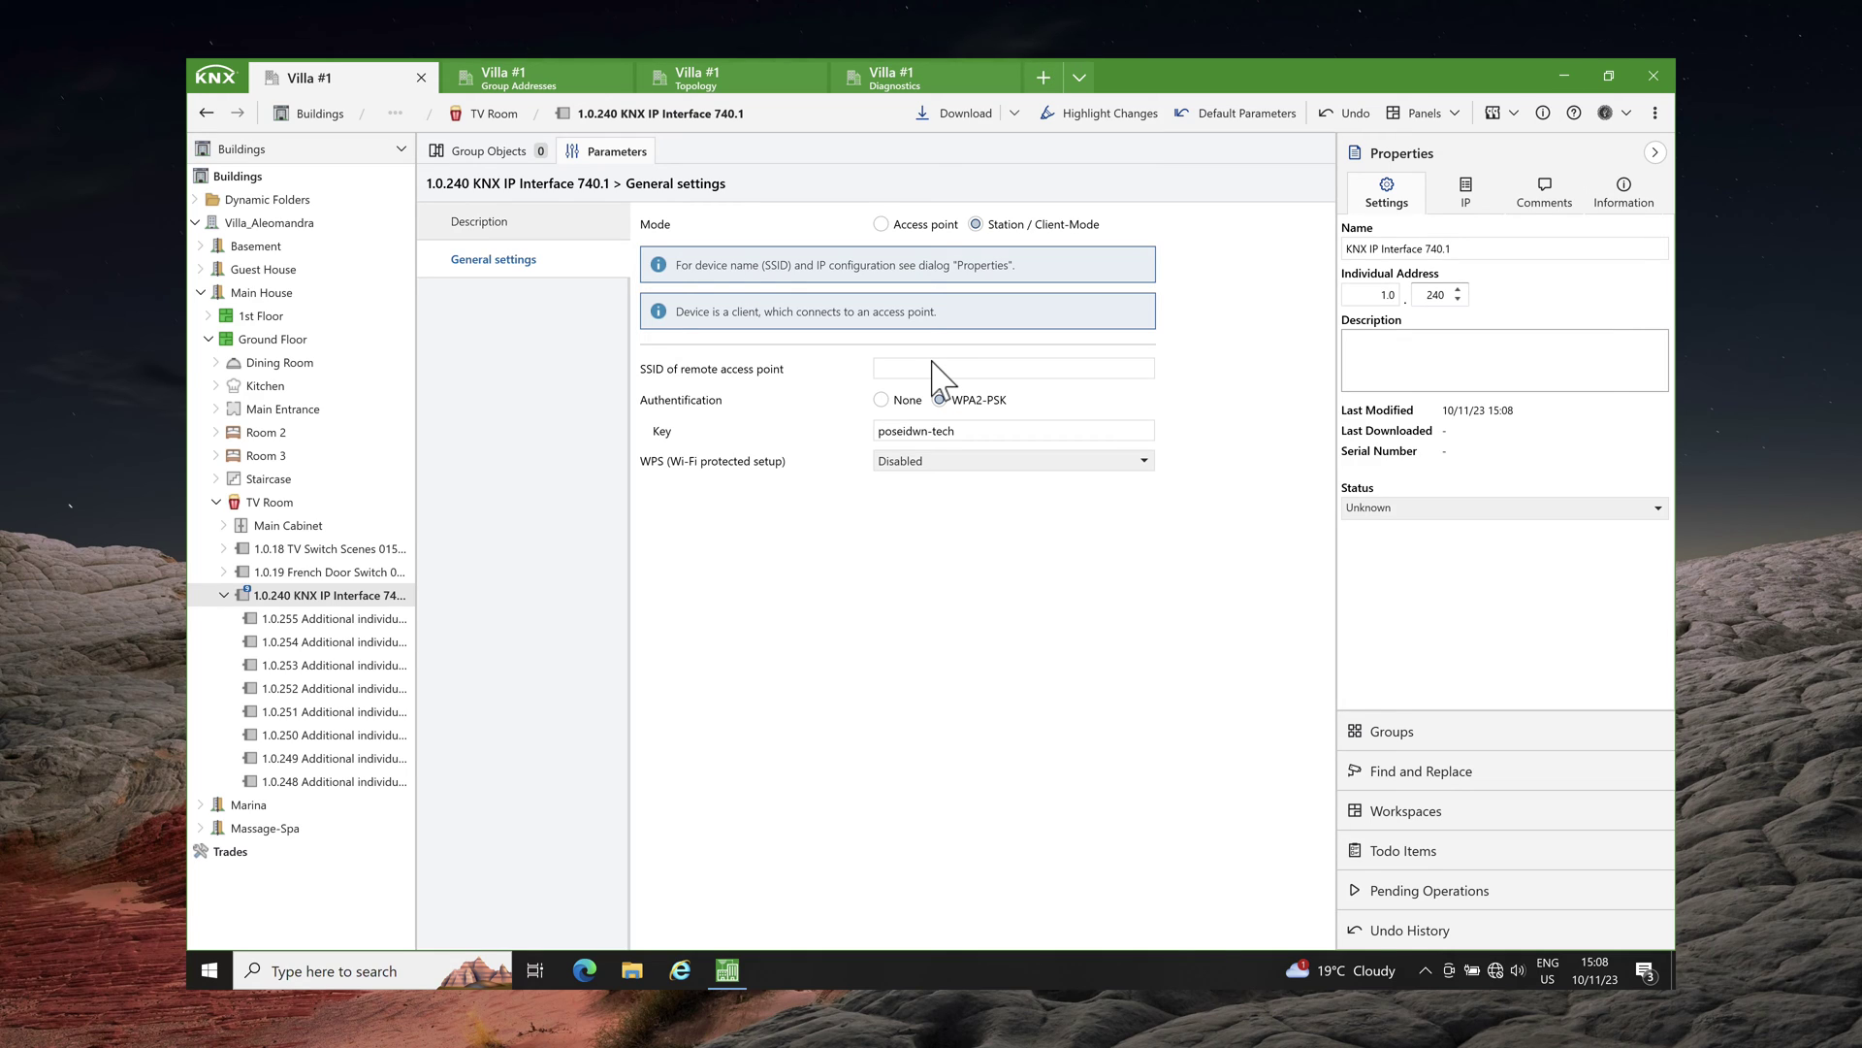
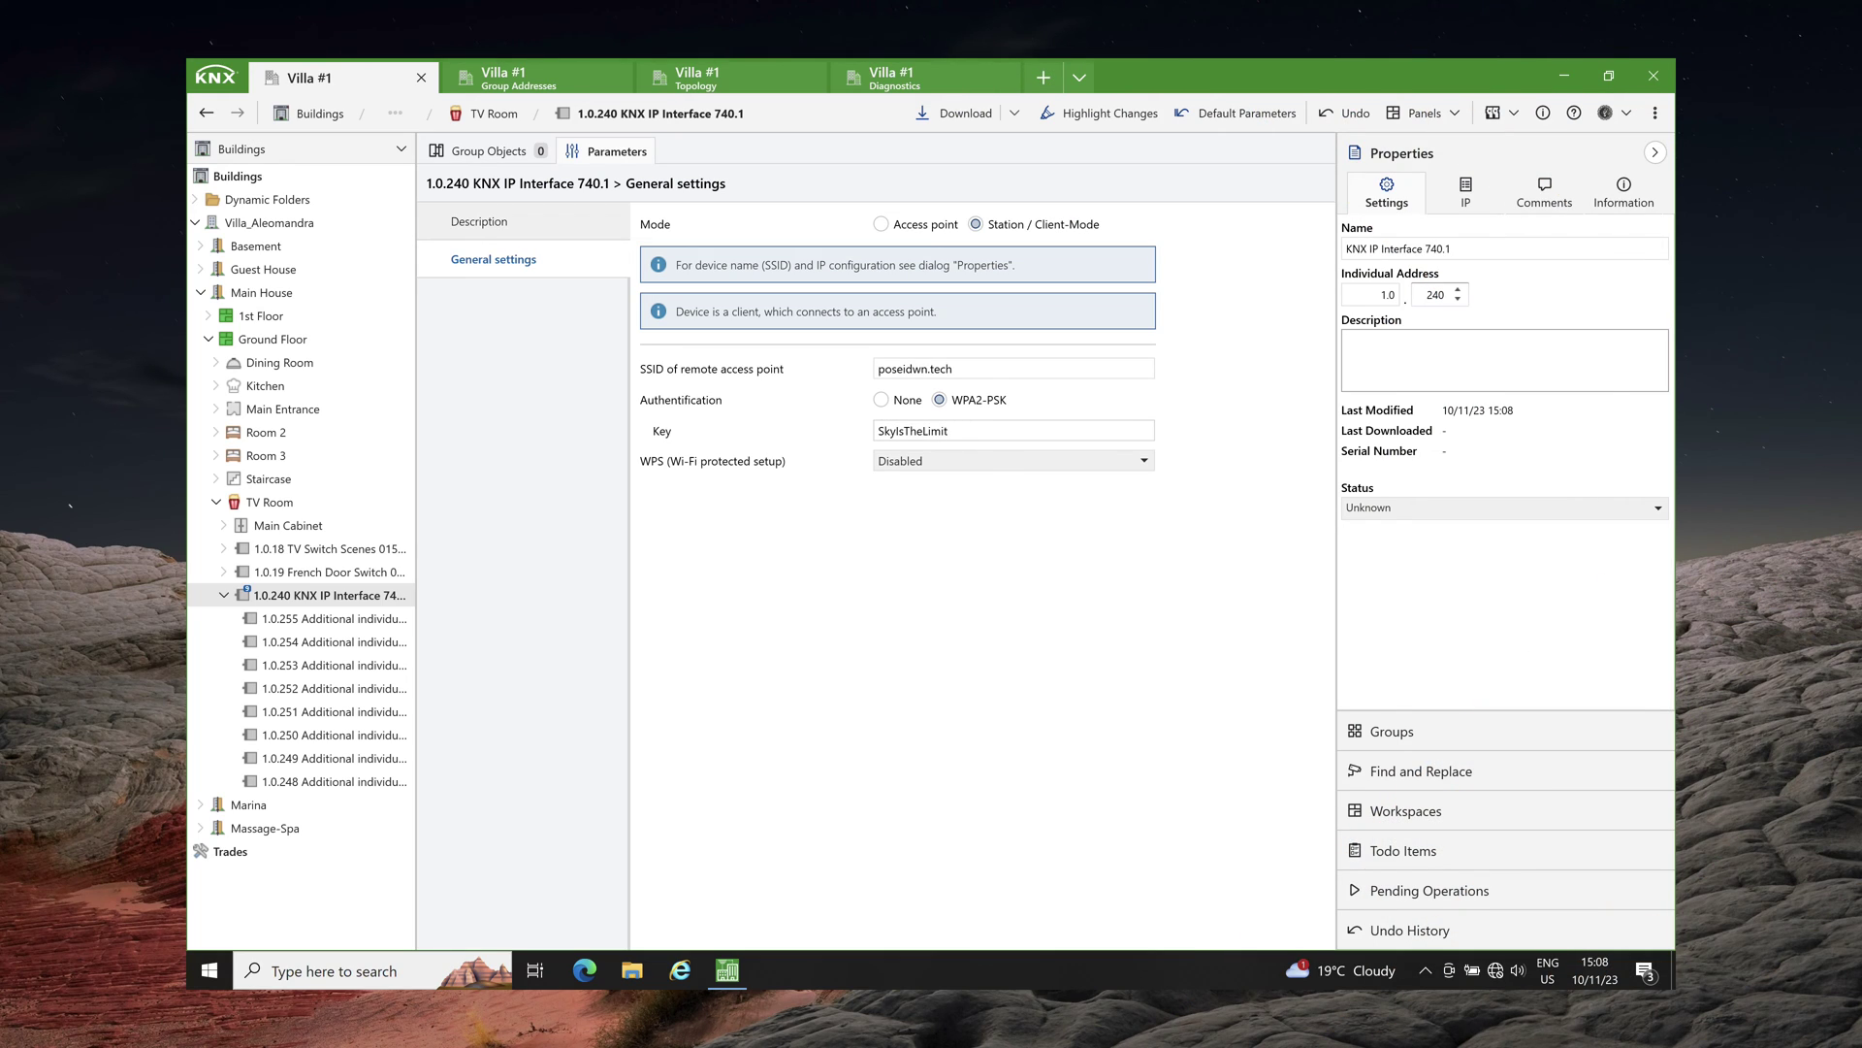
pyautogui.click(1000, 460)
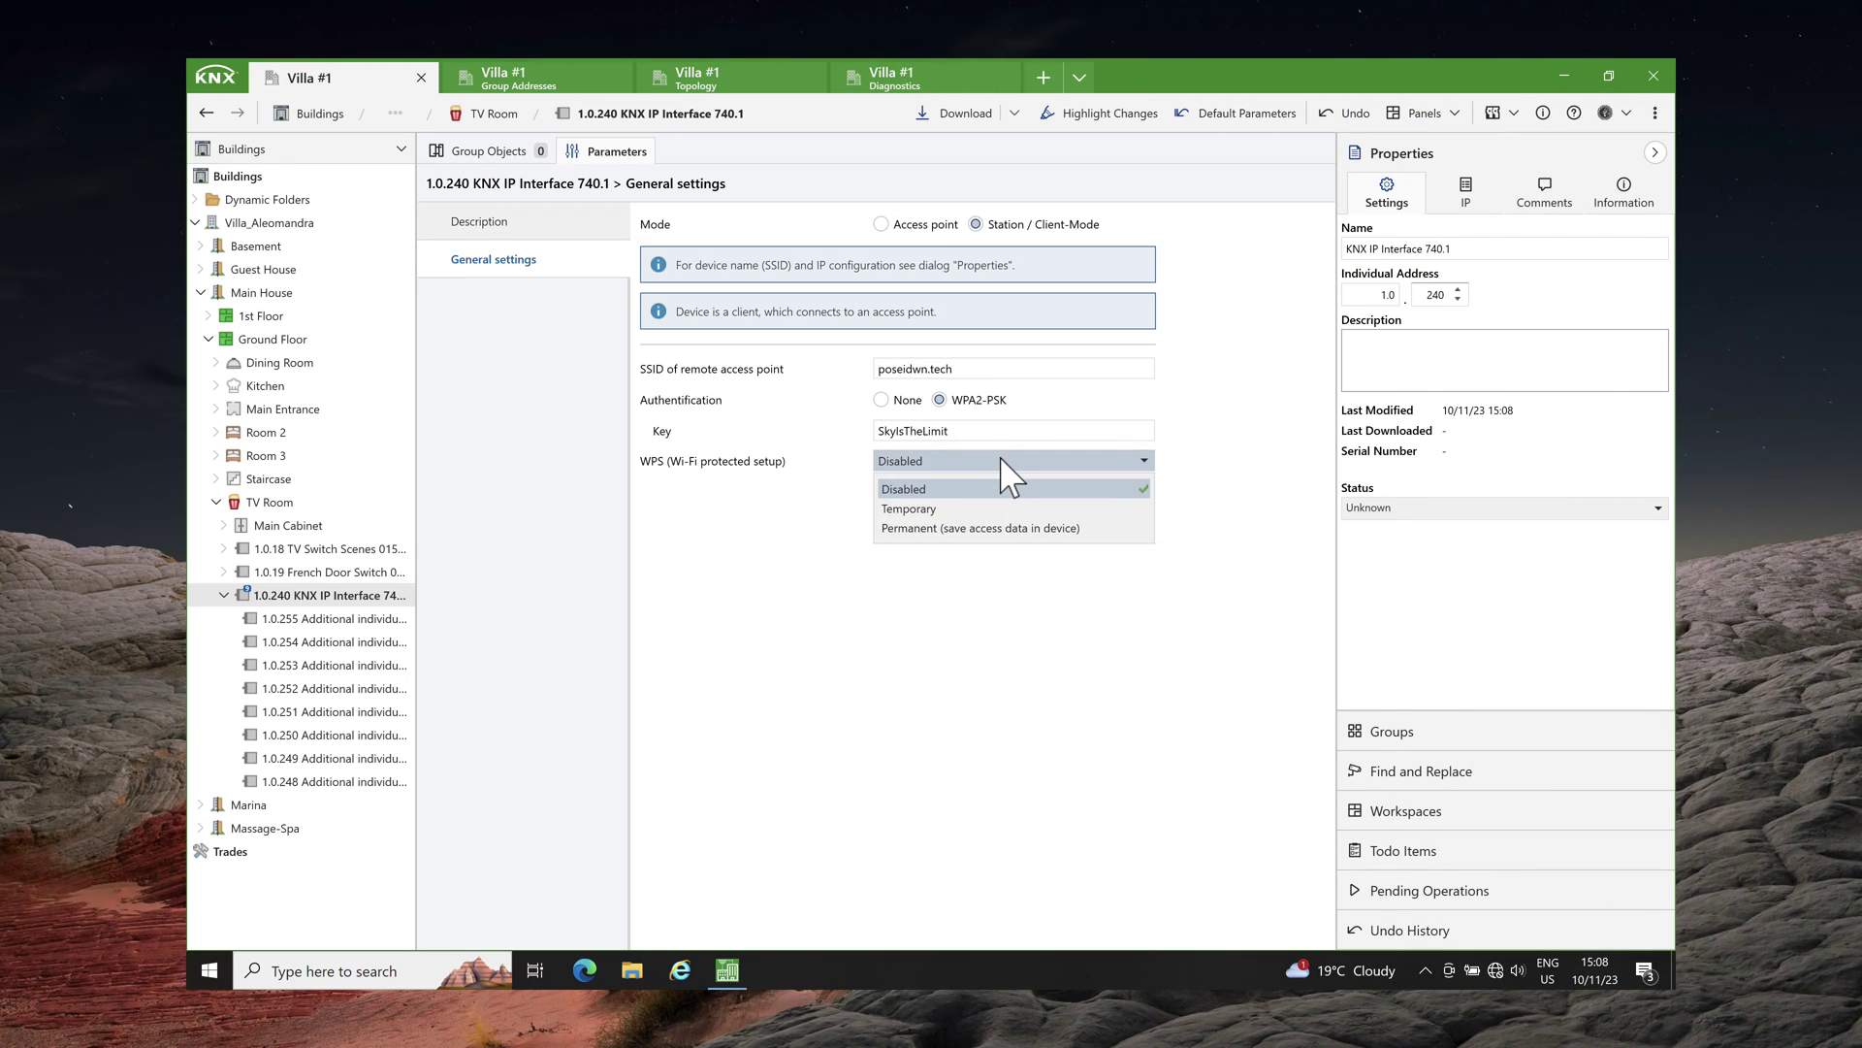
pyautogui.click(1001, 460)
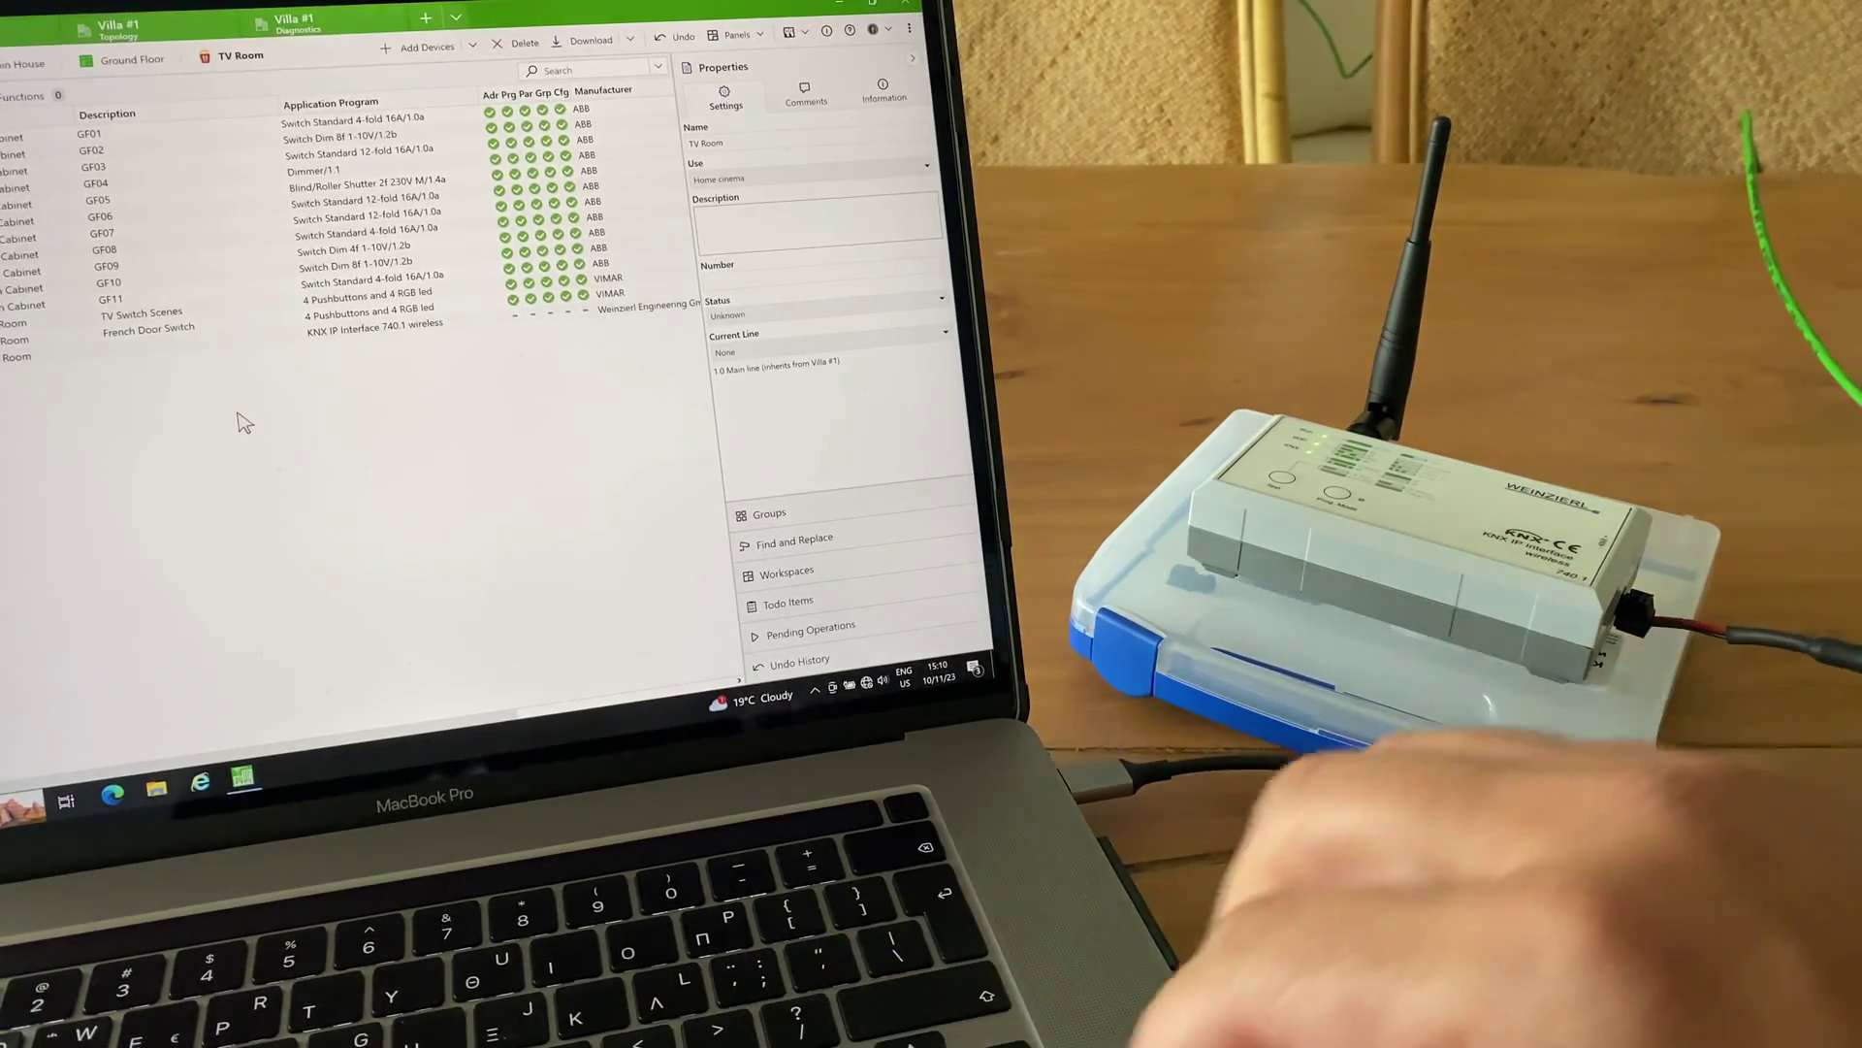
# Select the KNX IP Interface 740.1 and make KNX-USB the bus connection
pyautogui.click(275, 344)
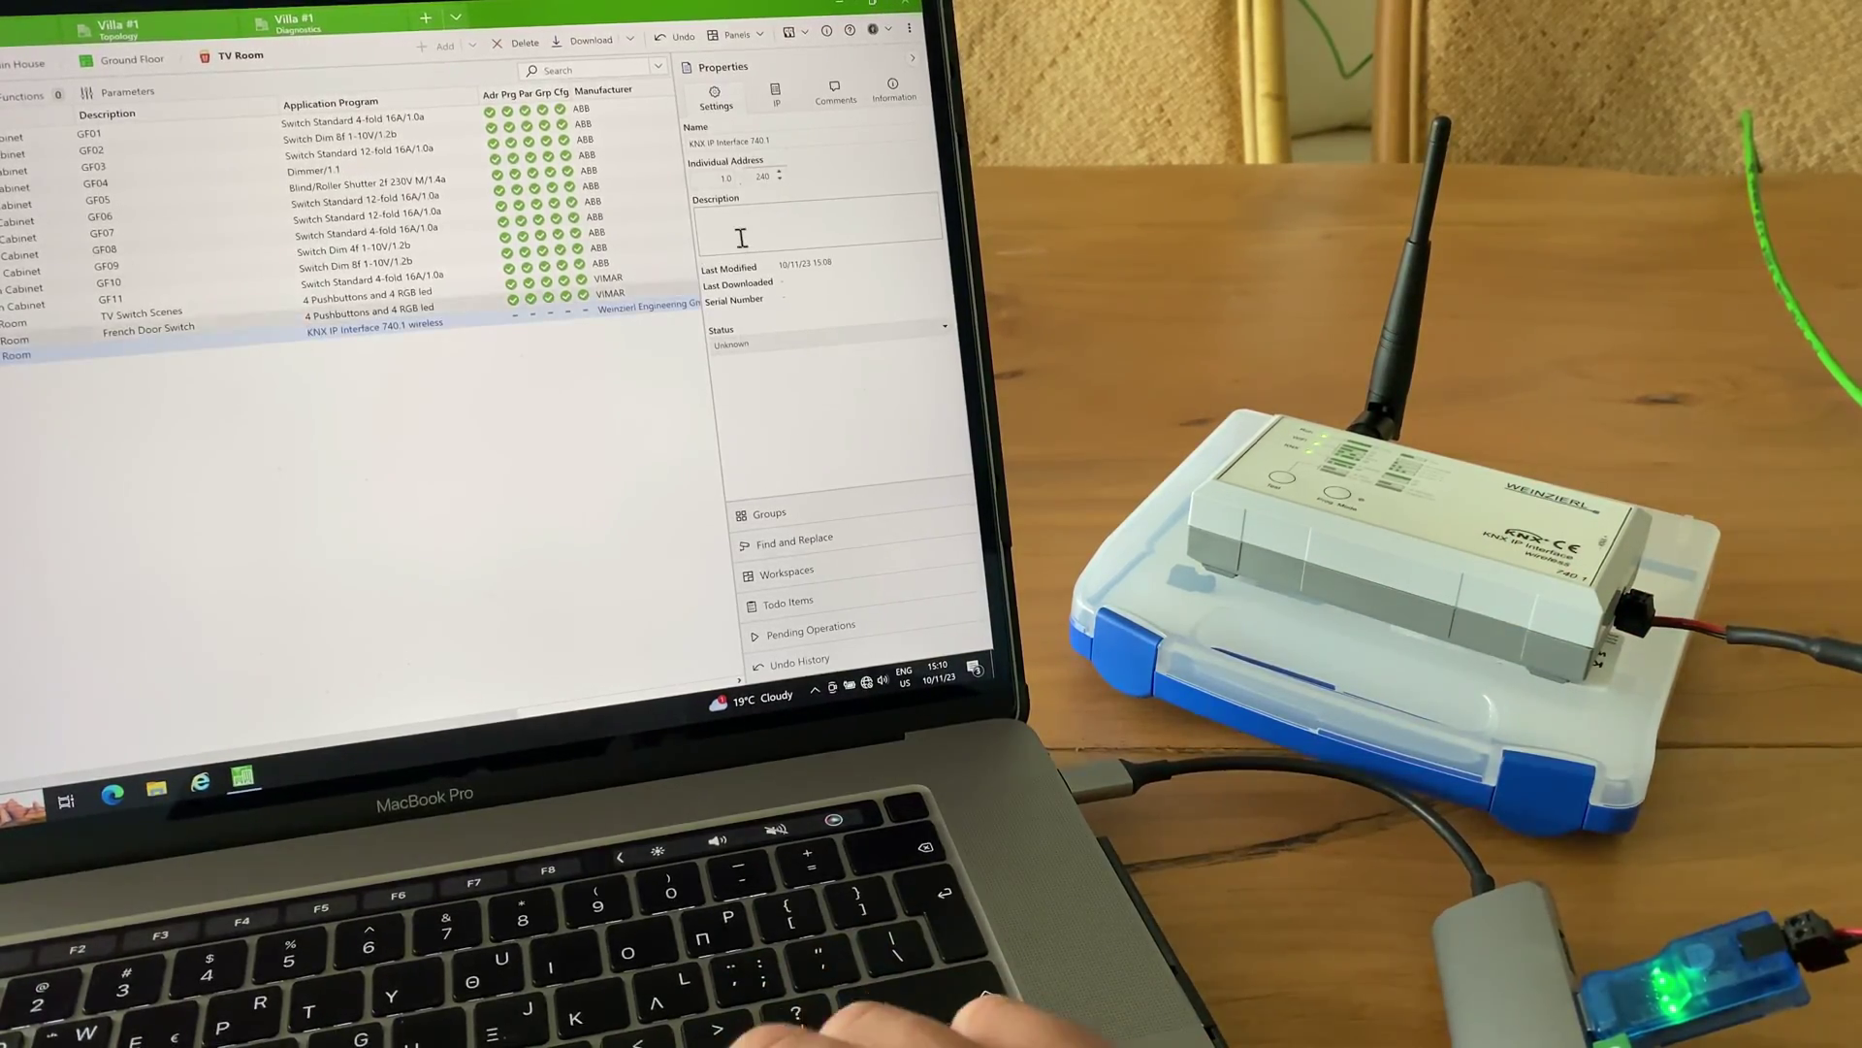
pyautogui.click(806, 35)
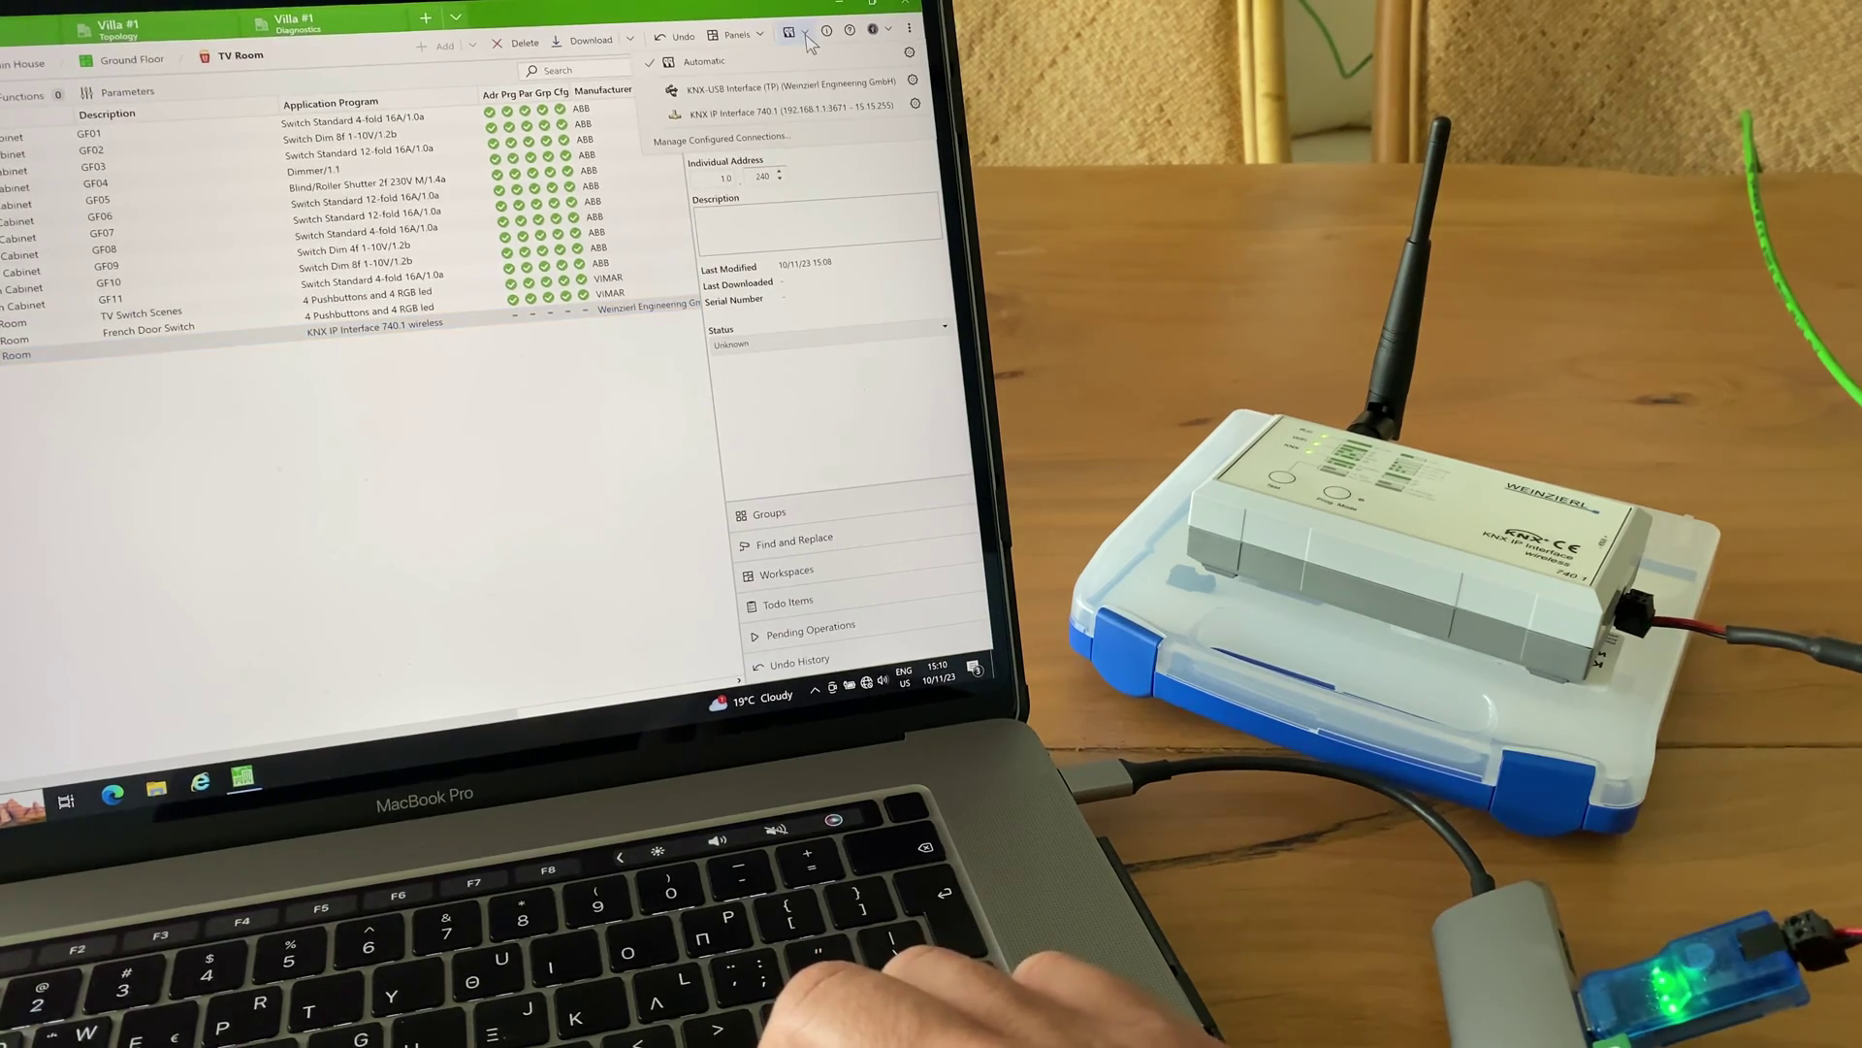
pyautogui.click(797, 90)
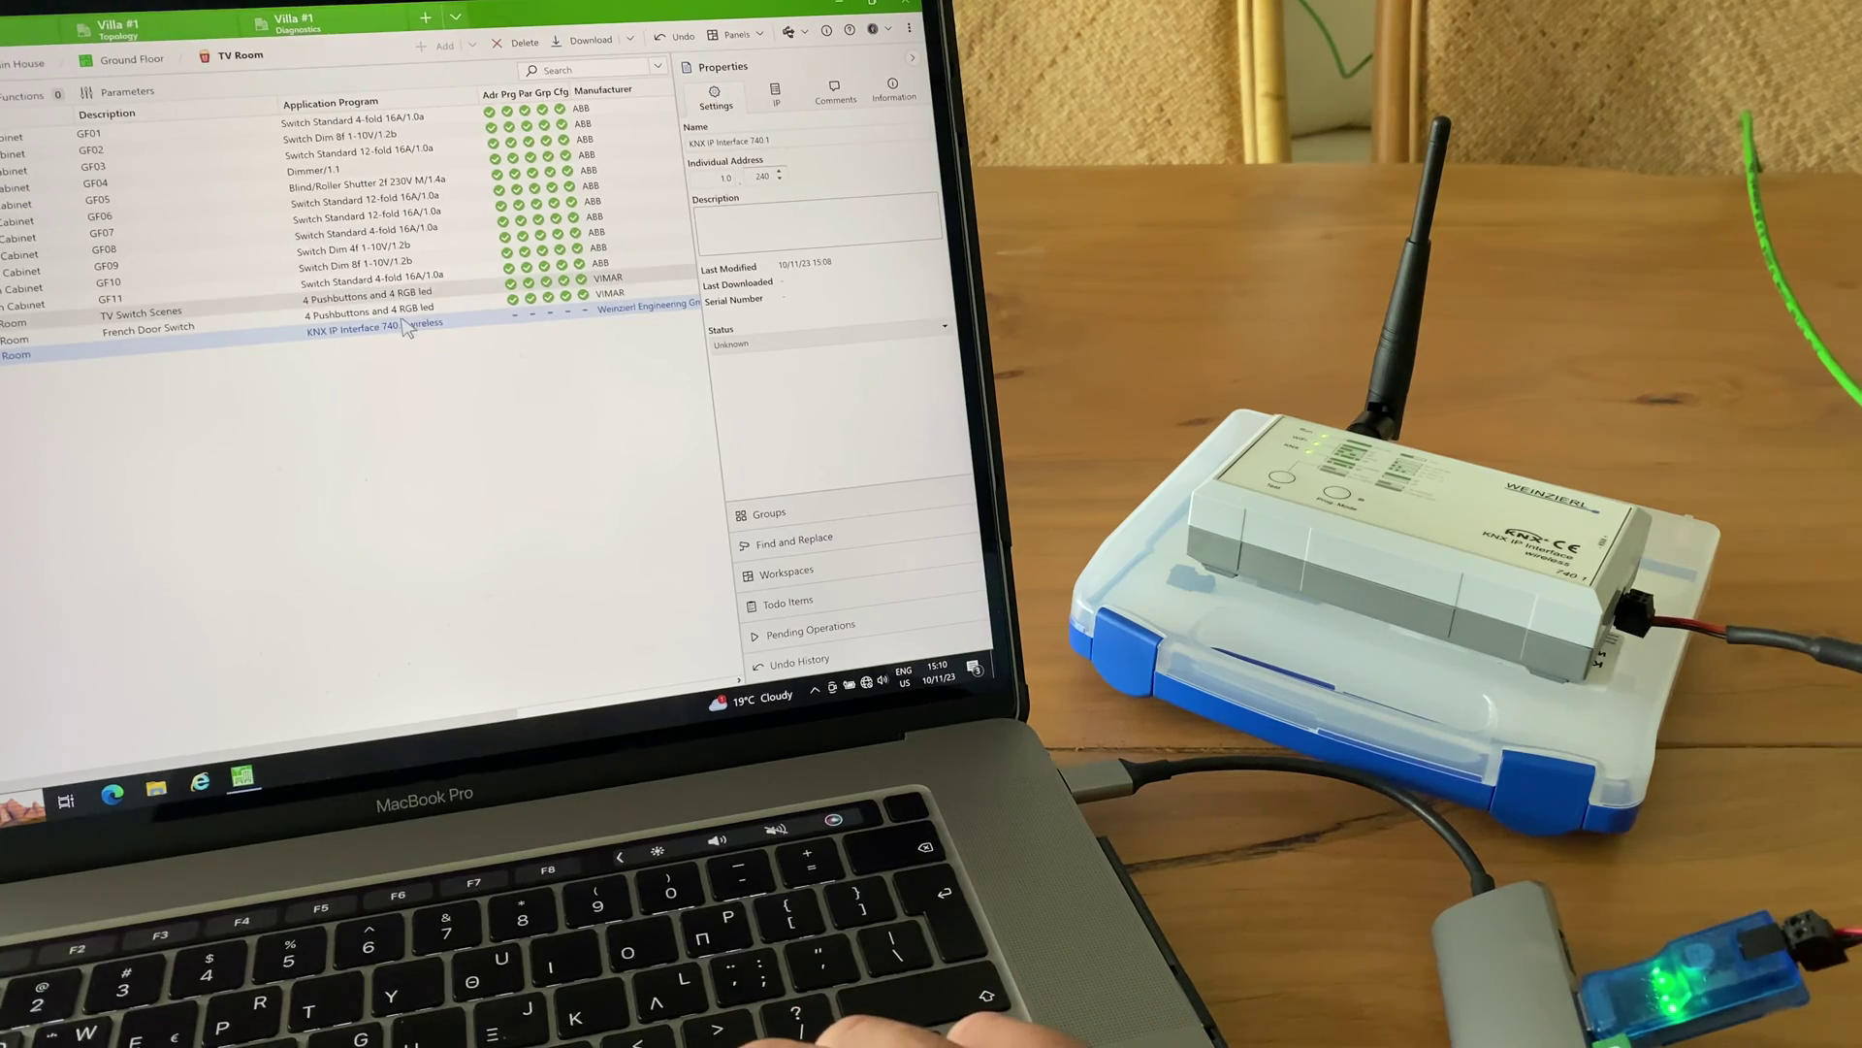
# Run Download All to the KNX IP Interface 740.1 until its status checks turn green
pyautogui.rightClick(403, 328)
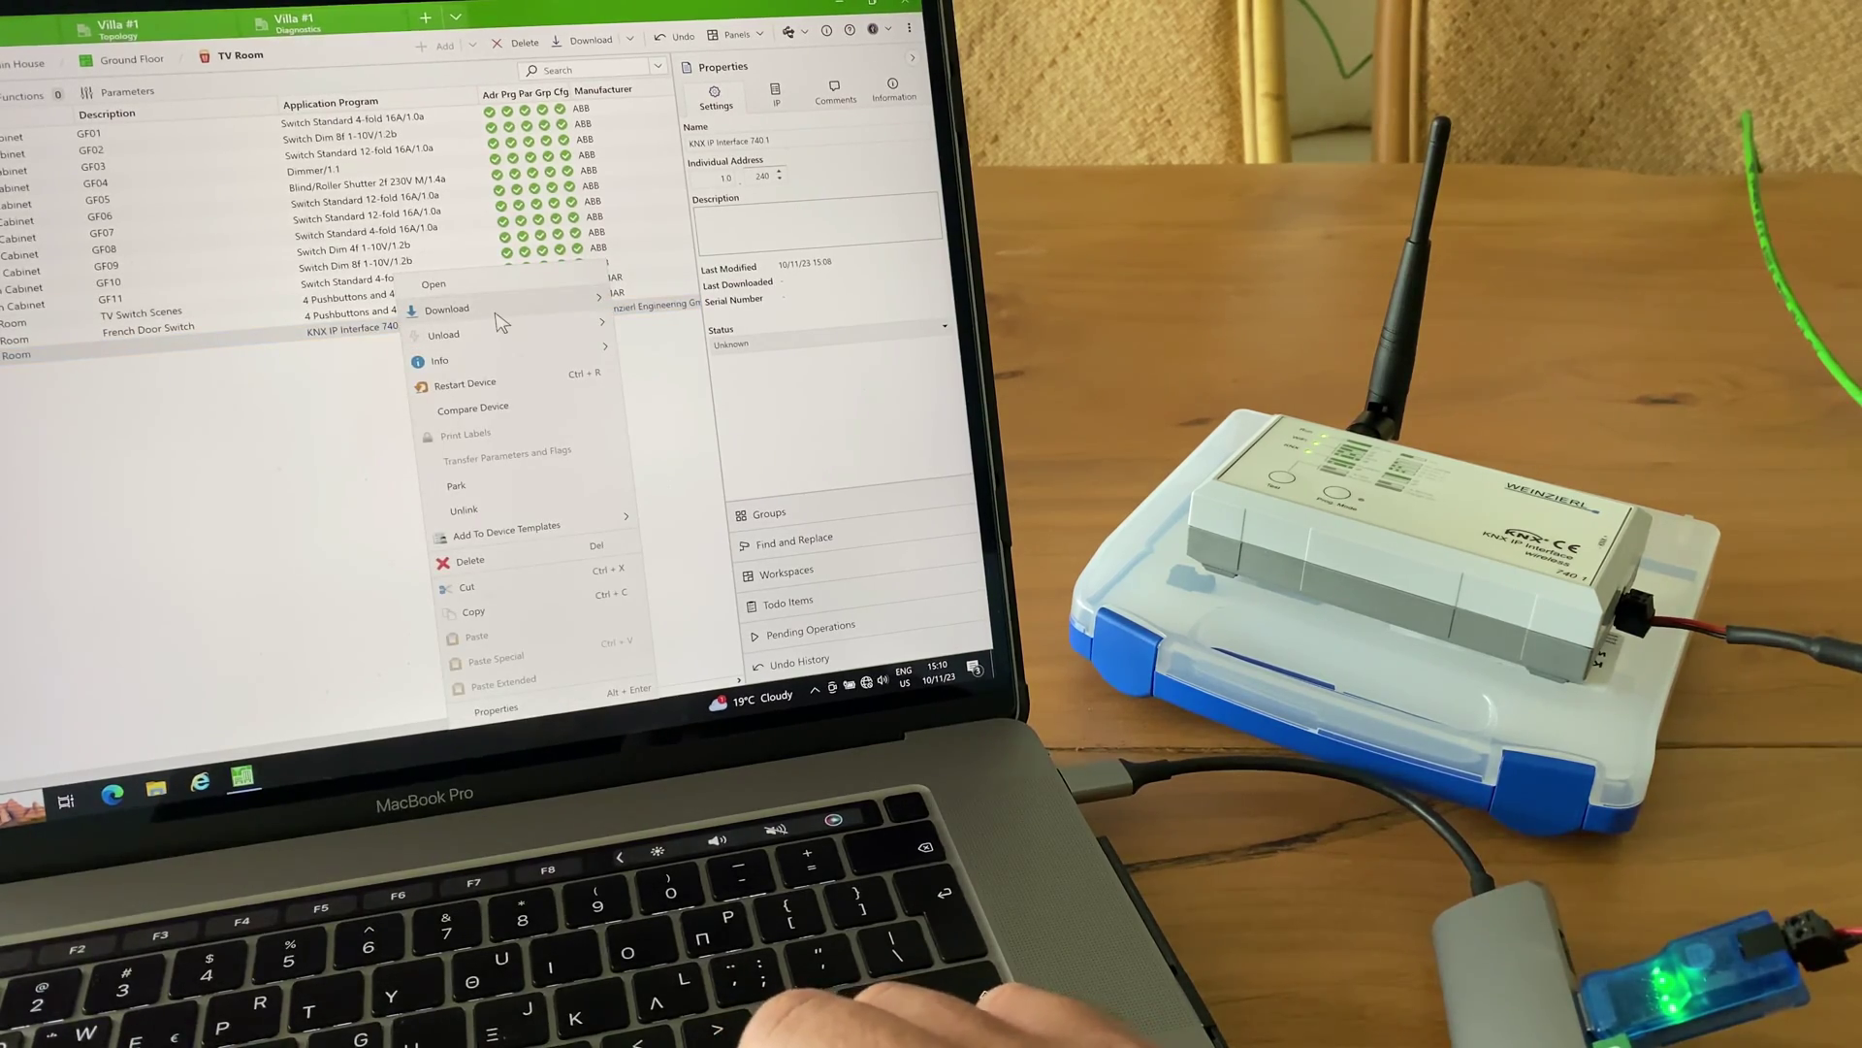
pyautogui.moveTo(582, 308)
pyautogui.click(638, 301)
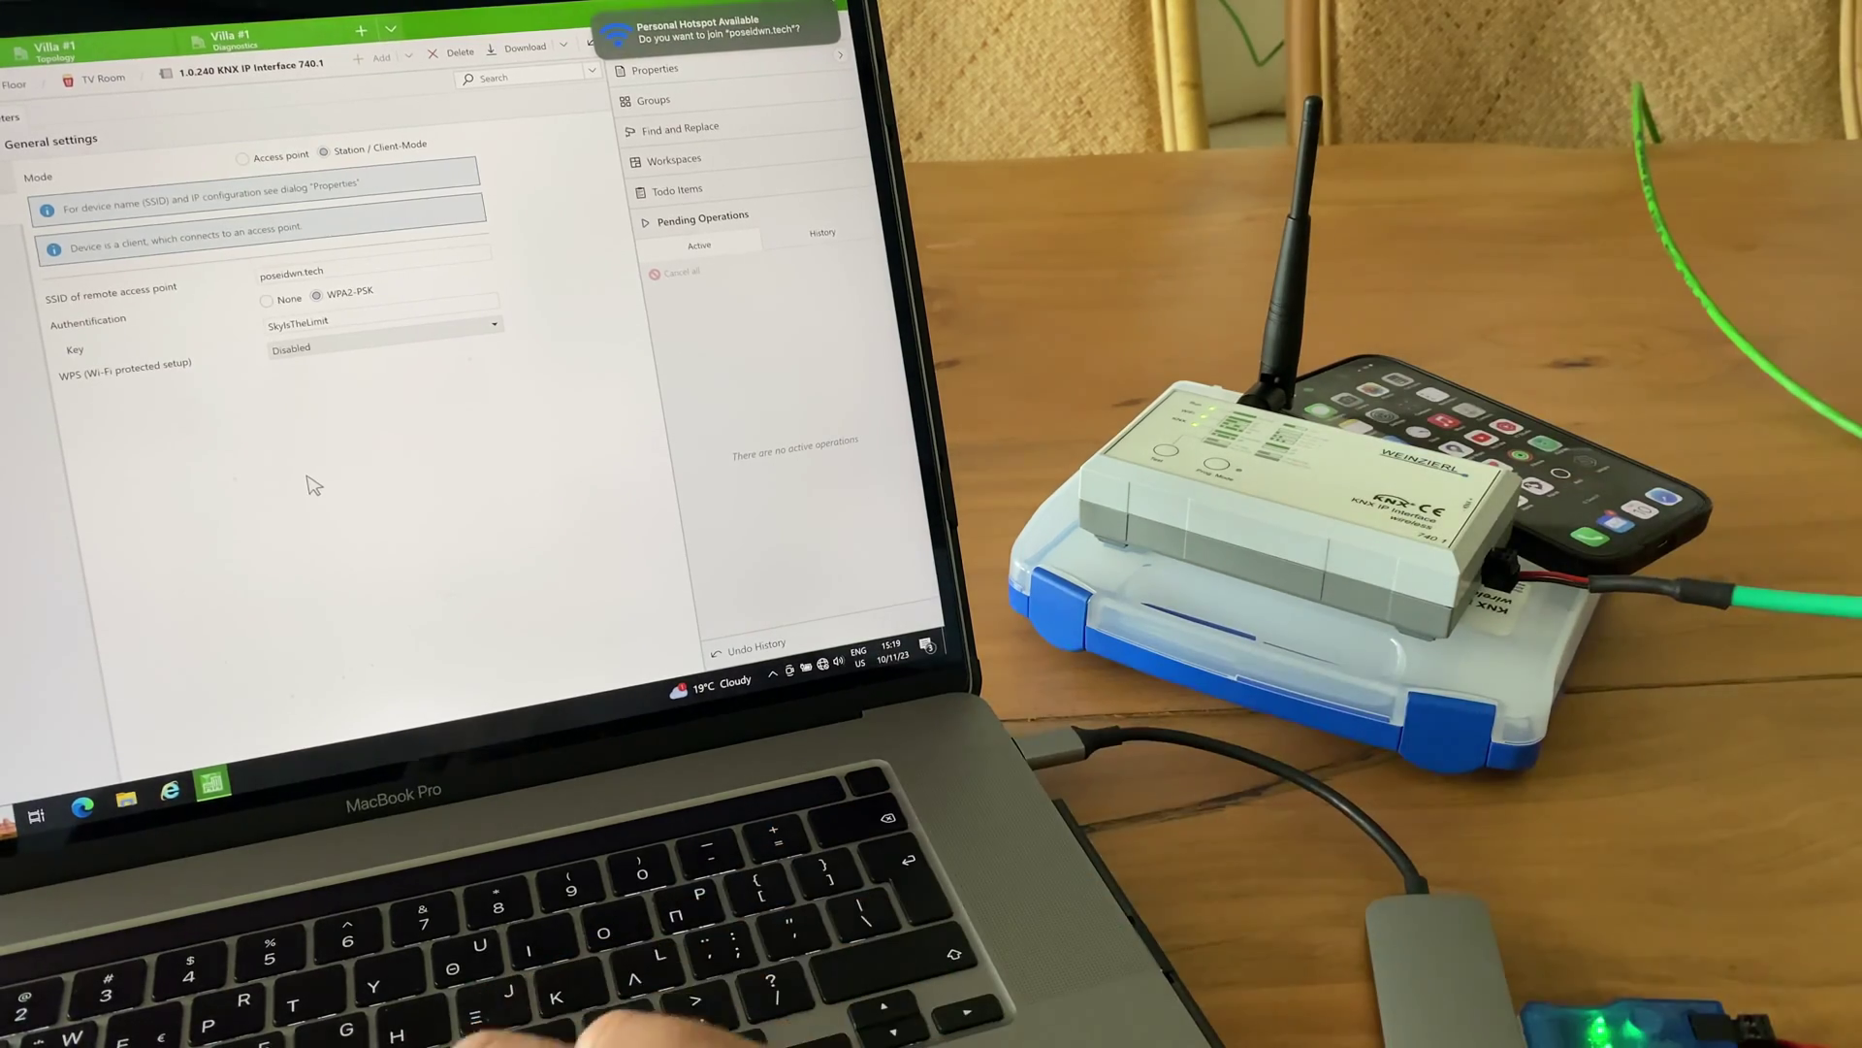
pyautogui.moveTo(642, 39)
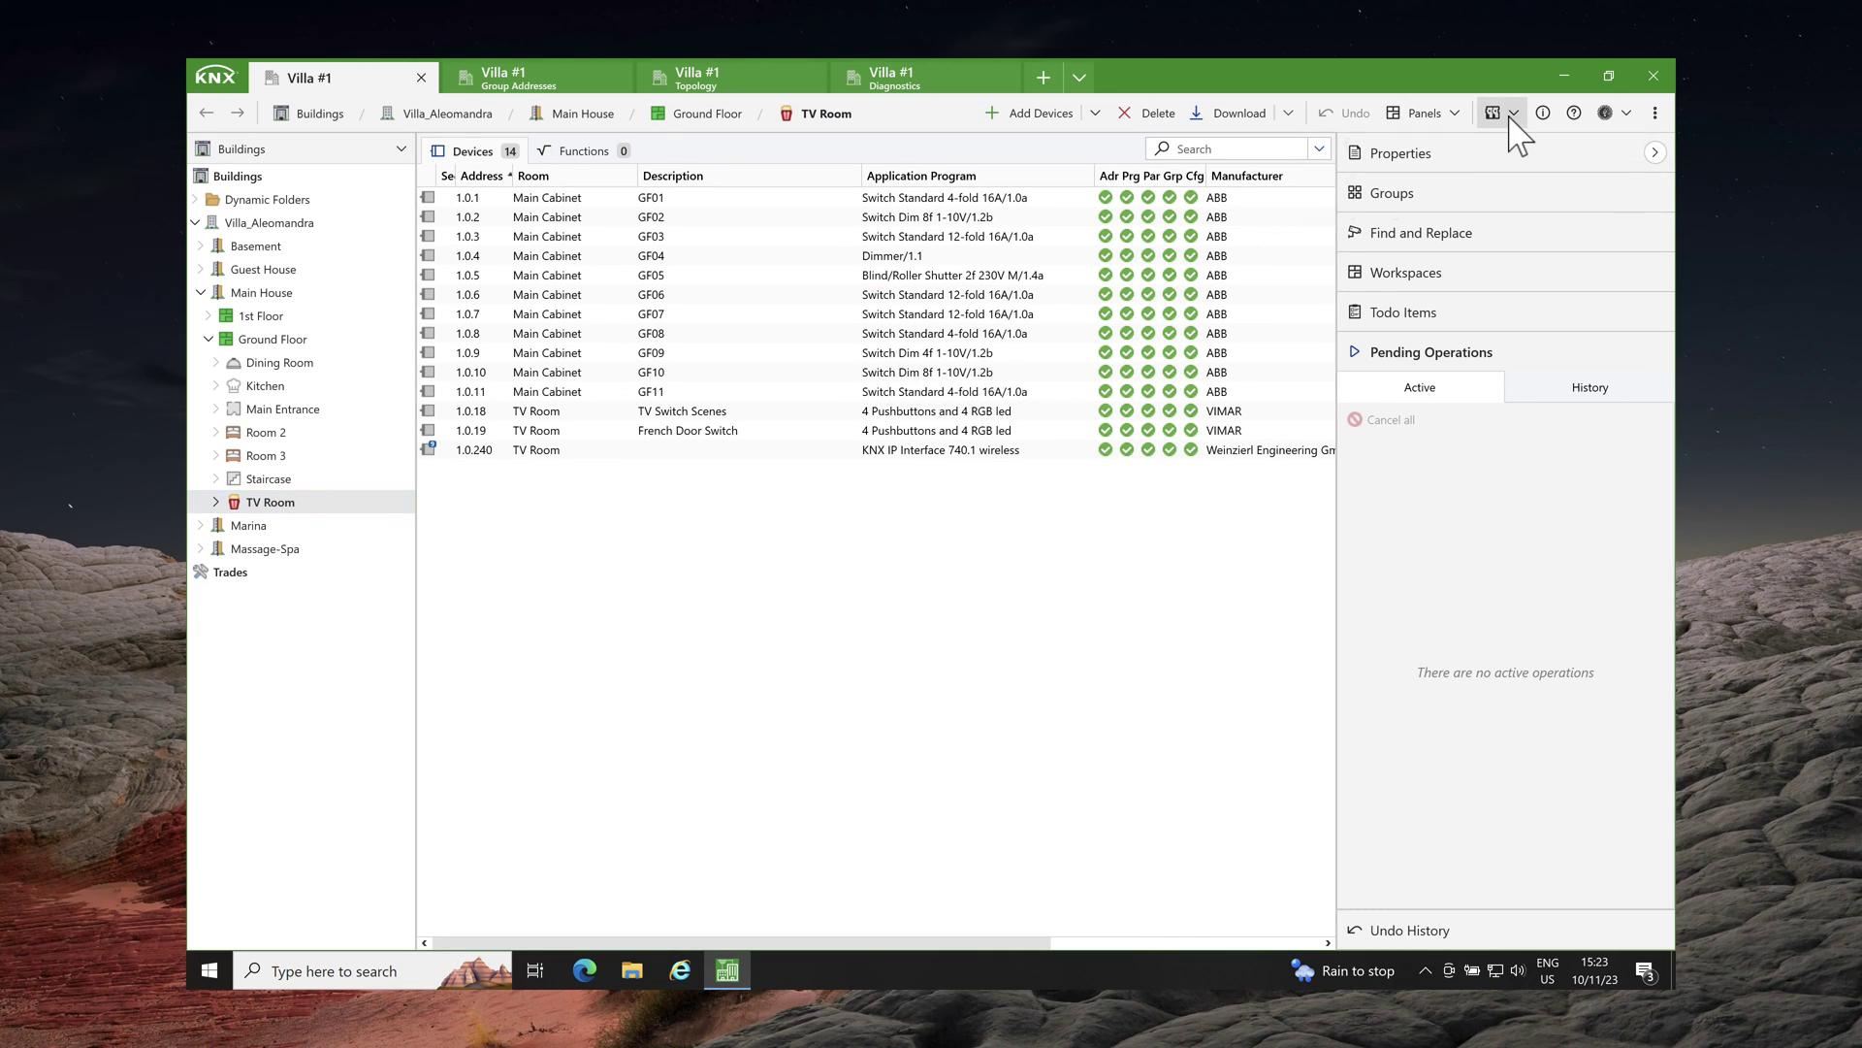
# Switch the bus connection to KNX IP Interface 740.1 (172.20.10.9), then run Online Catalog 'Update now' in Settings
pyautogui.click(1513, 114)
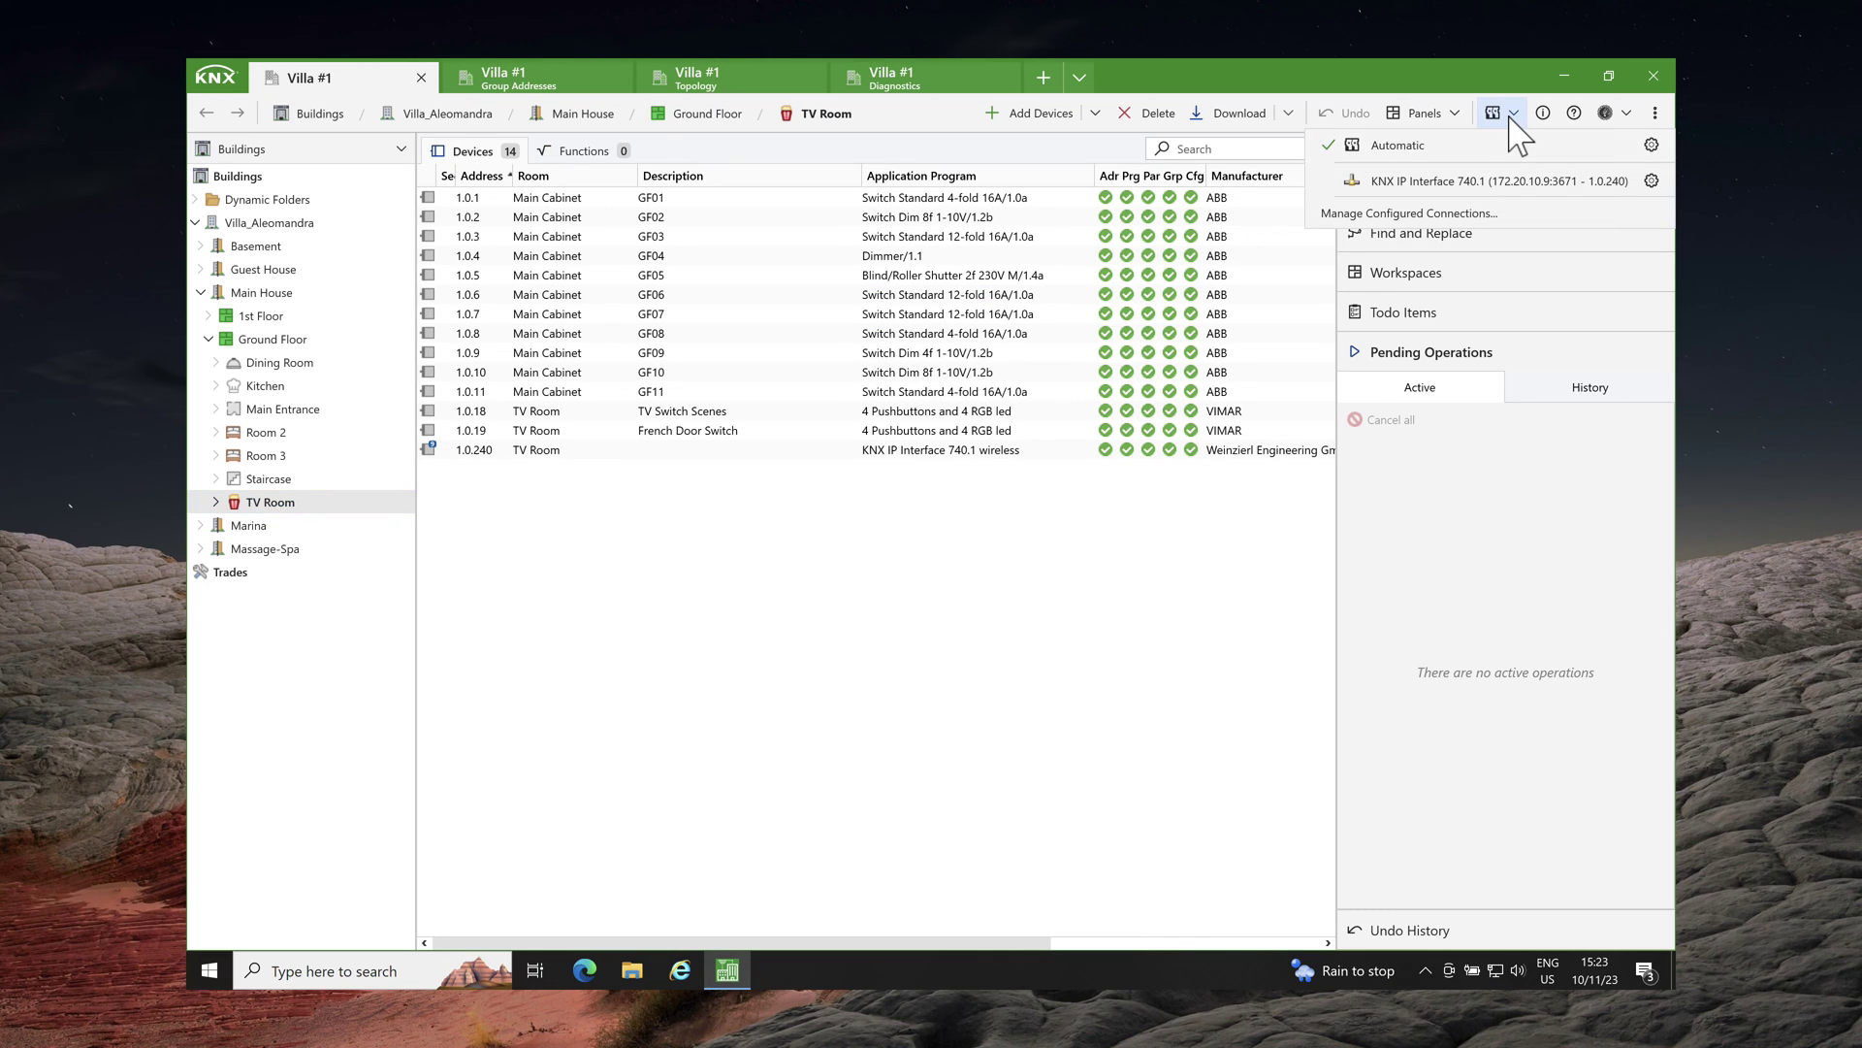
pyautogui.click(1447, 191)
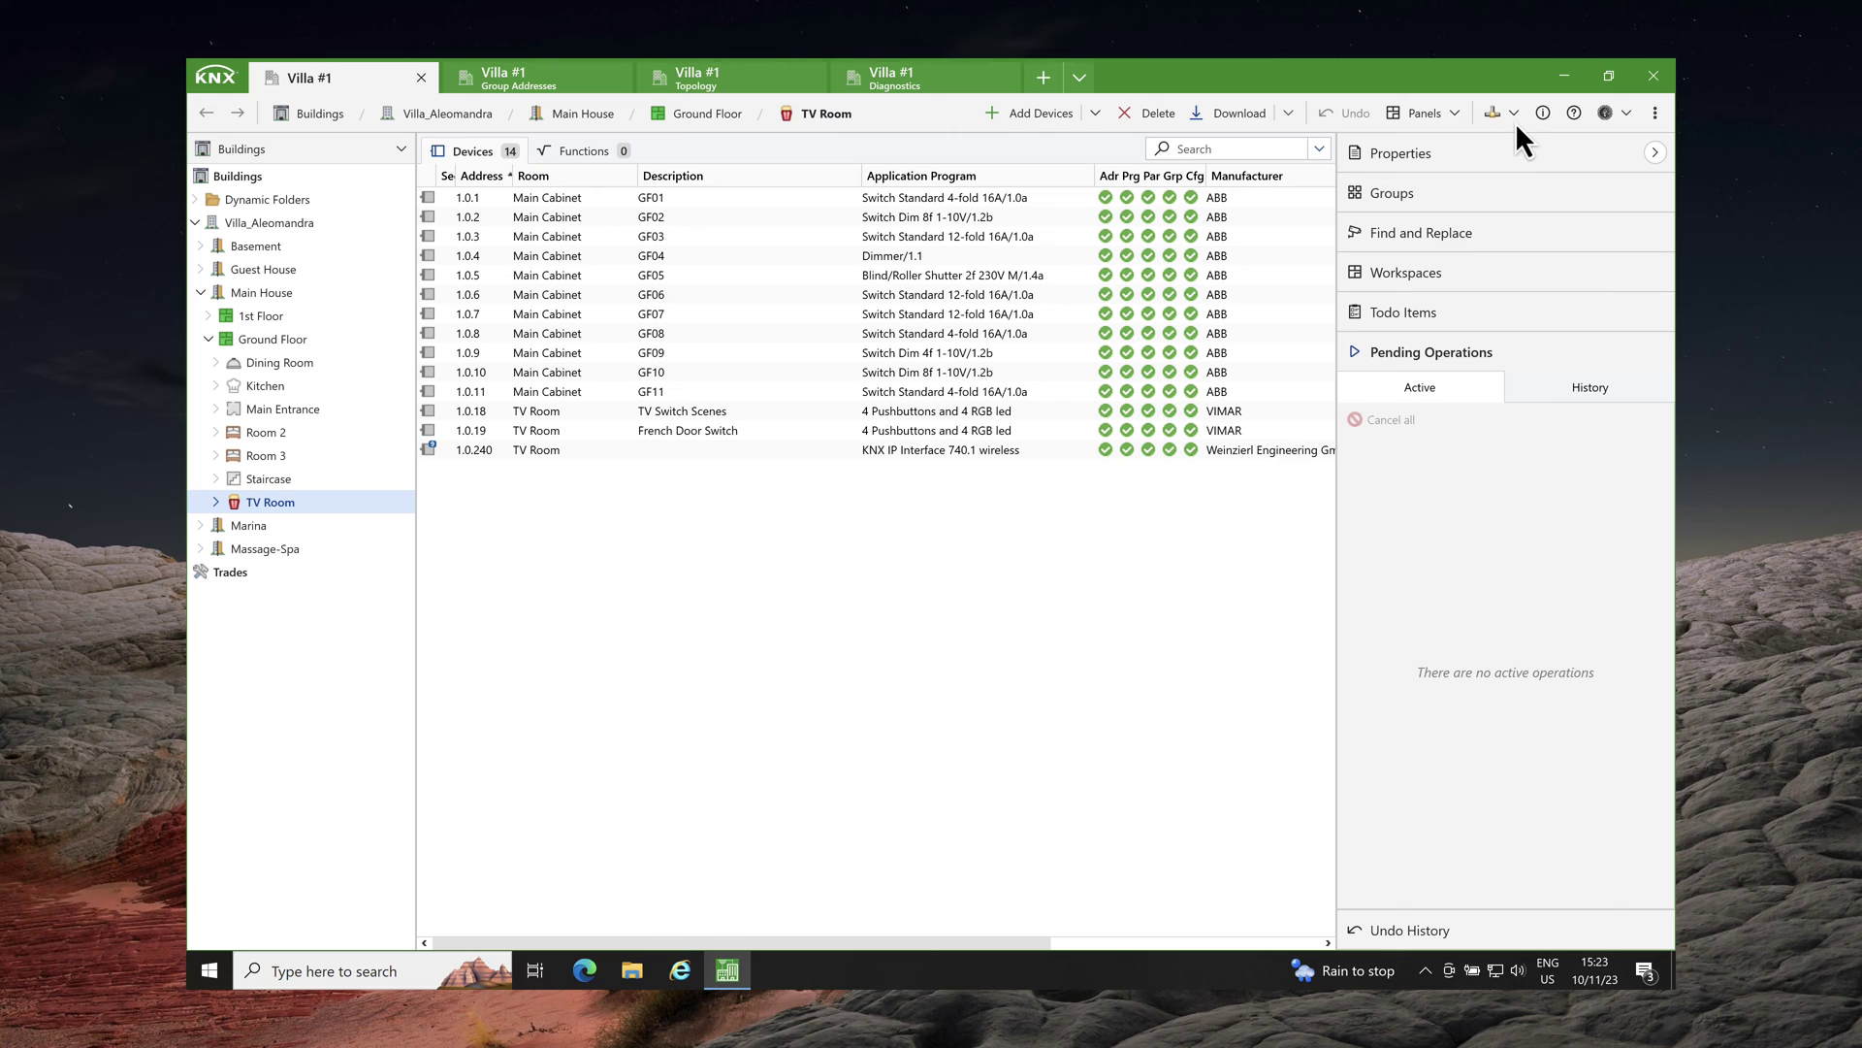
pyautogui.click(1656, 114)
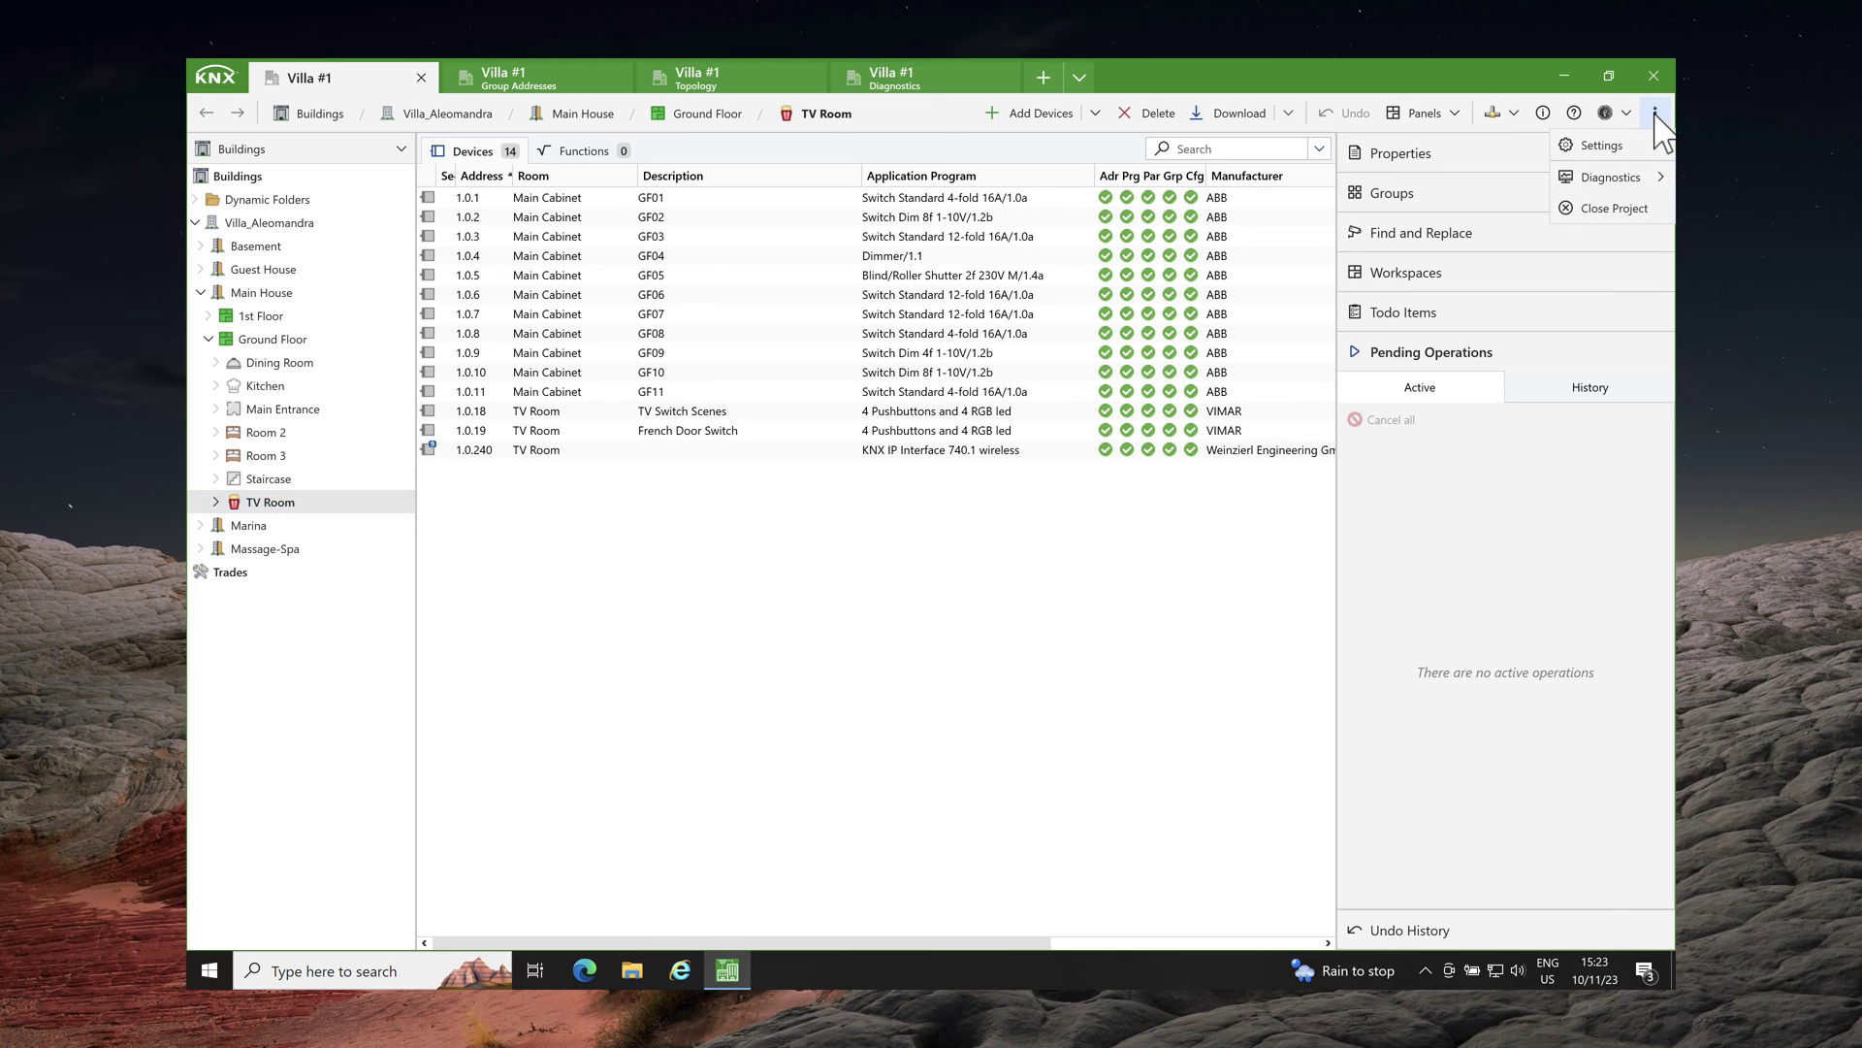
pyautogui.click(1599, 148)
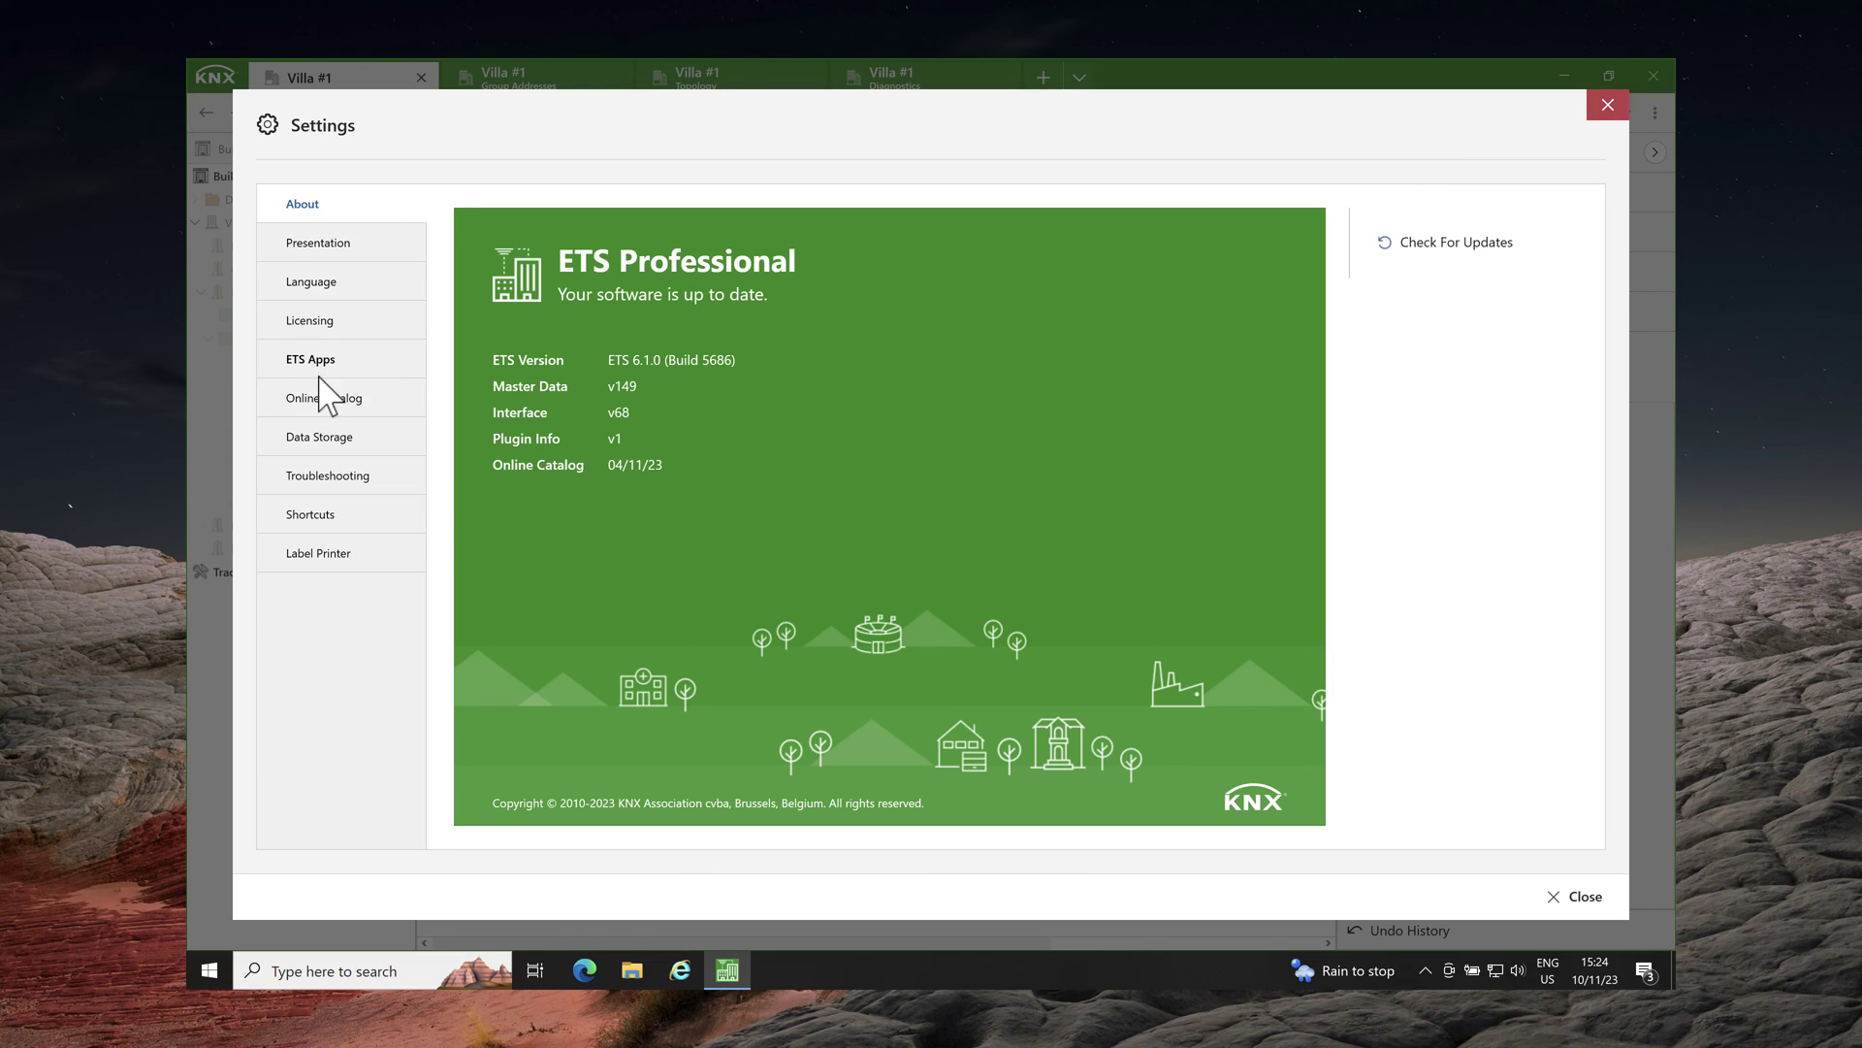
pyautogui.click(320, 380)
pyautogui.click(498, 263)
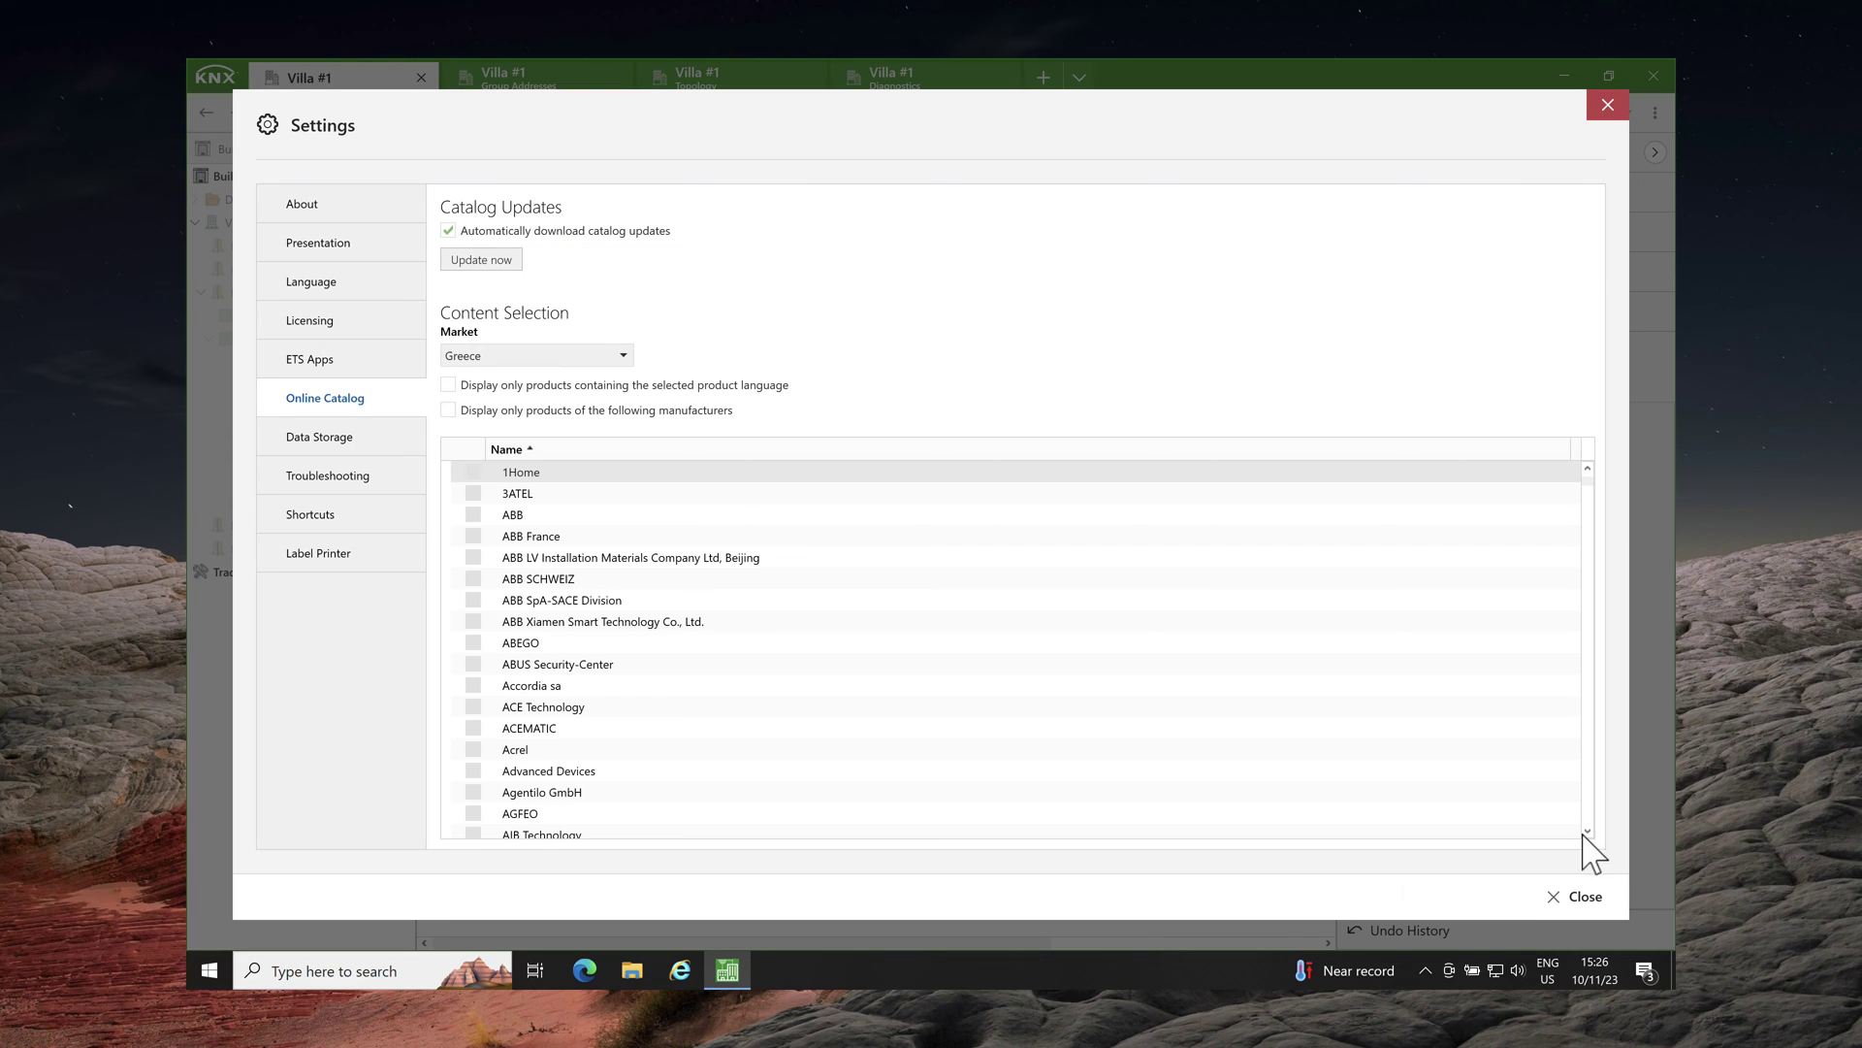
pyautogui.click(1585, 897)
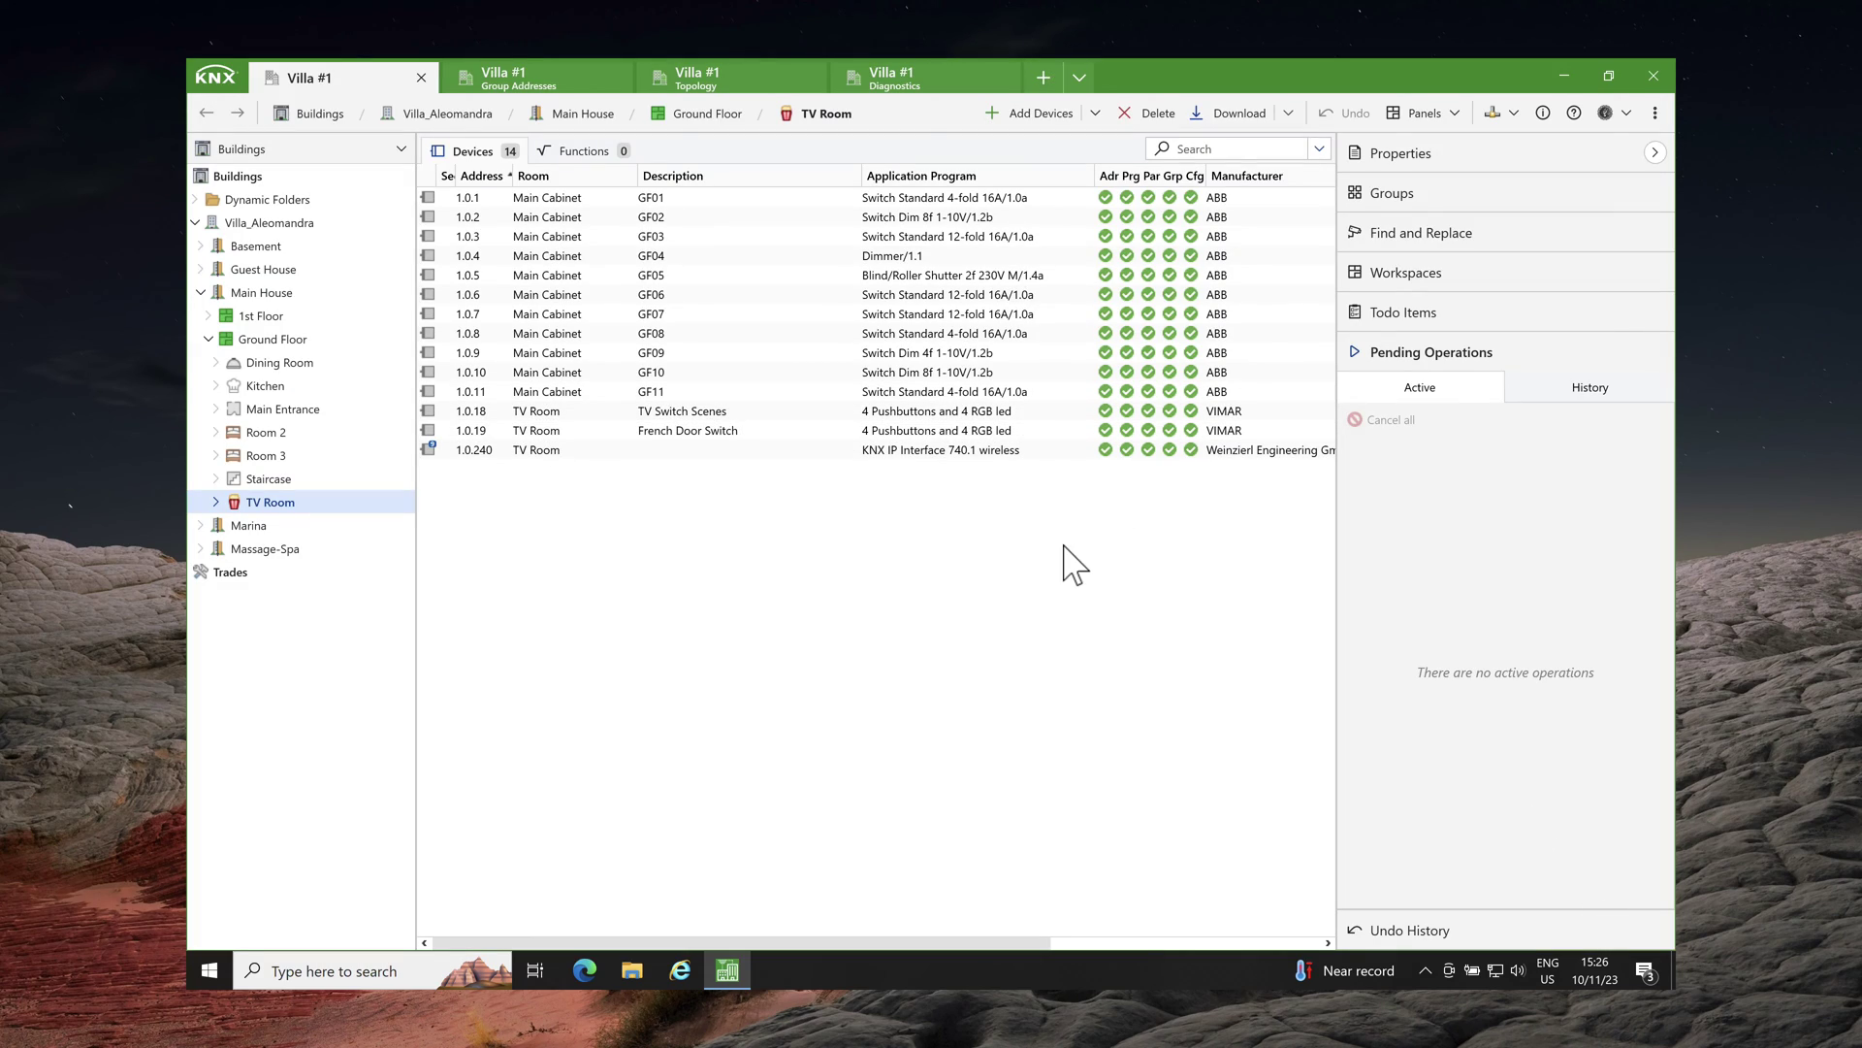